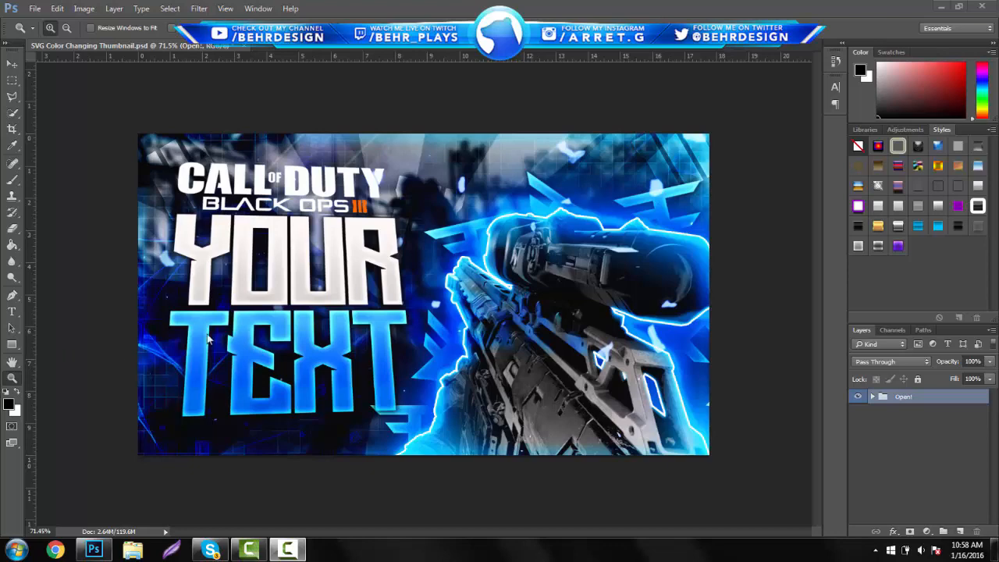
left_click(14, 381)
scroll(426, 354, "down", 4)
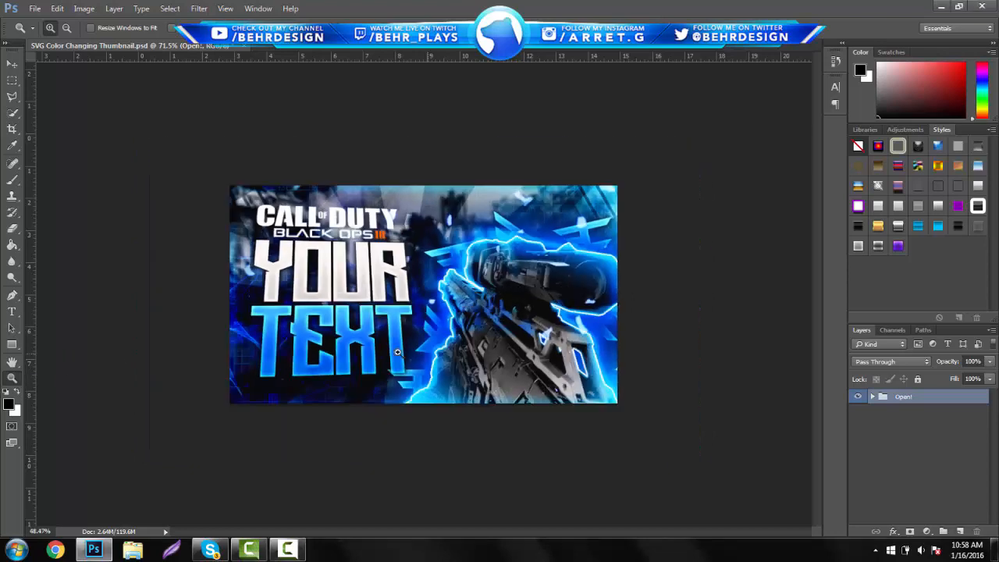
scroll(415, 351, "up", 4)
scroll(422, 351, "up", 1)
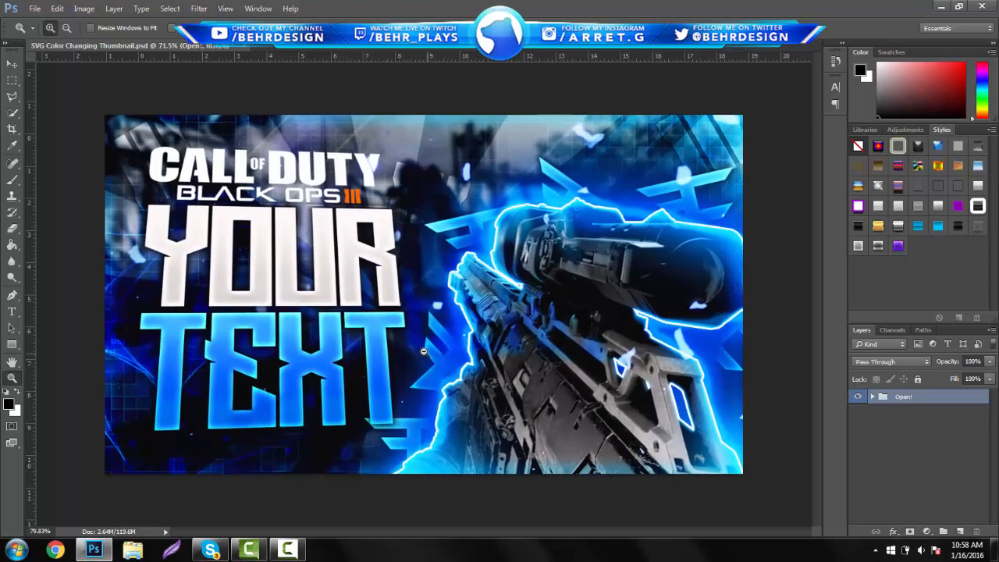
scroll(423, 352, "down", 1)
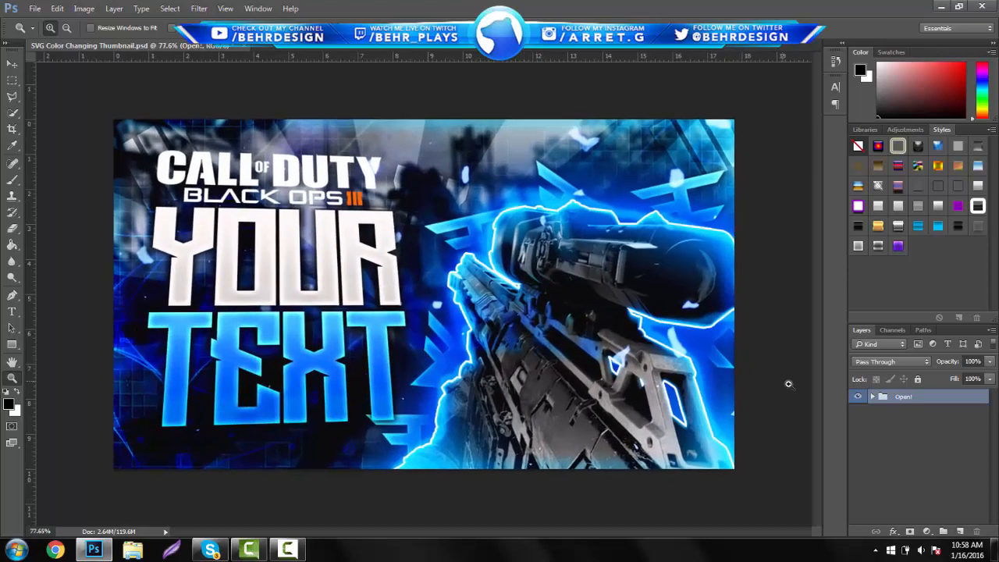
- Try a hue of -89 on the Color Changing adjustment layer inside the Open! group, undo it and close the adjustment's properties
left_click(873, 397)
left_click(948, 443)
left_click(892, 429)
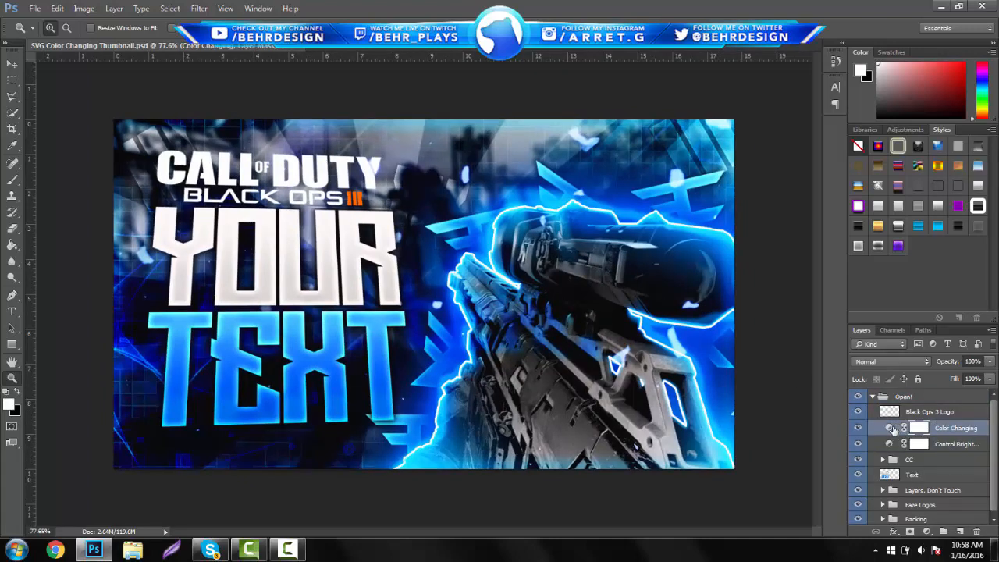
double_click(892, 429)
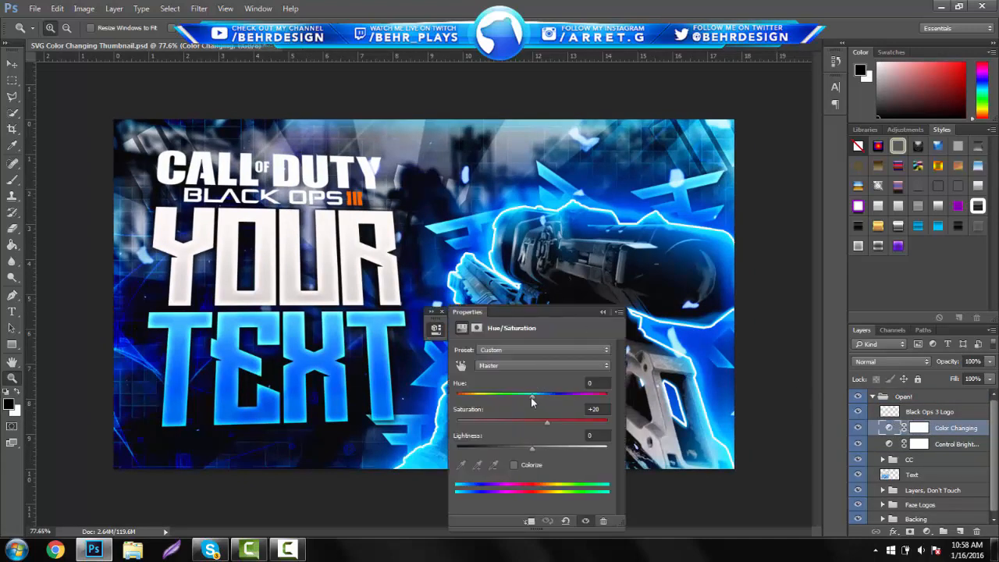
left_click_drag(530, 398, 485, 392)
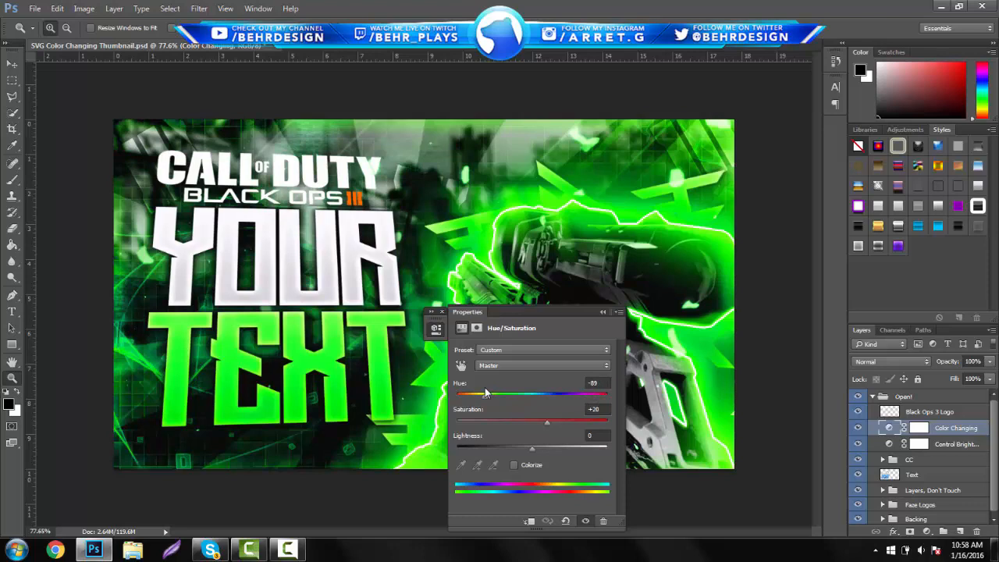
left_click(604, 311)
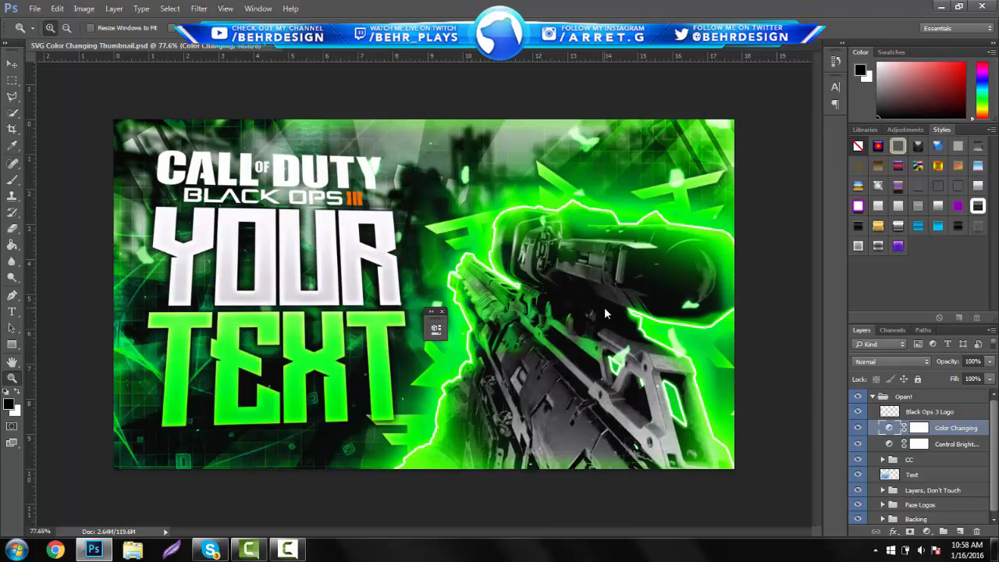
key("ctrl+z")
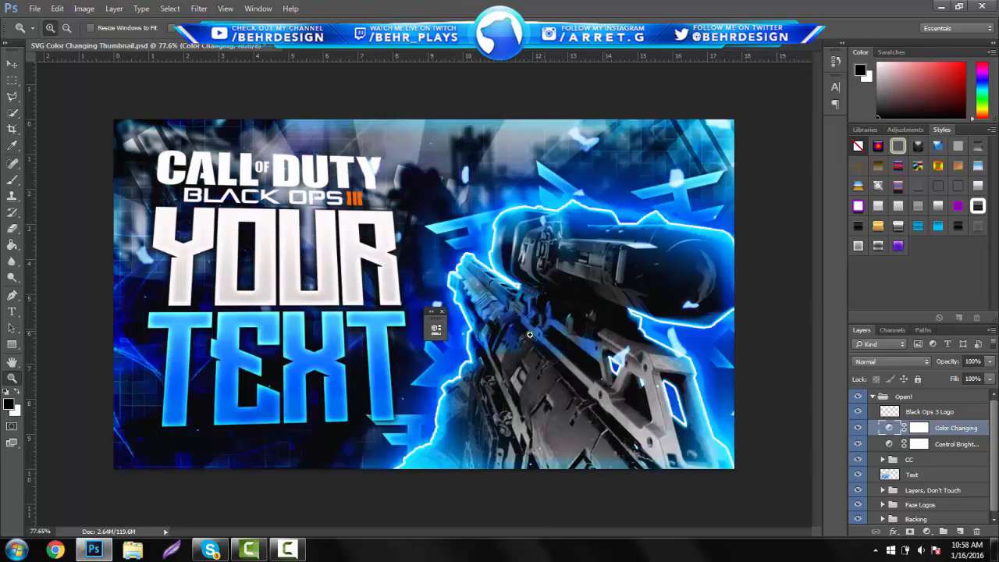
left_click(442, 312)
mouse_move(475, 314)
left_mouse_down()
mouse_move(446, 313)
mouse_move(466, 311)
left_mouse_up()
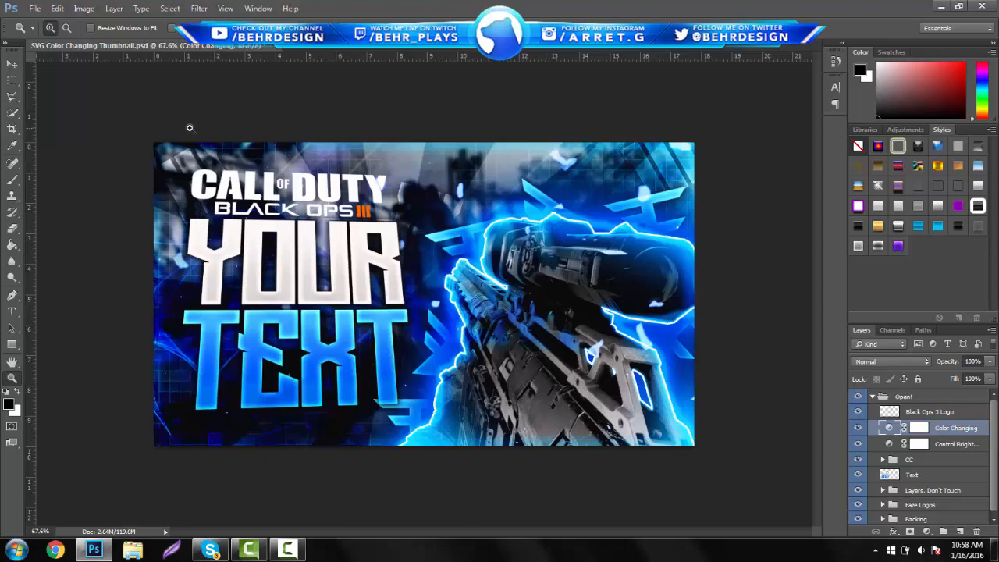
- Create a new 1280 by 720 pixel grayscale document at 72 pixels/inch with a white background
left_click(34, 8)
left_click(57, 28)
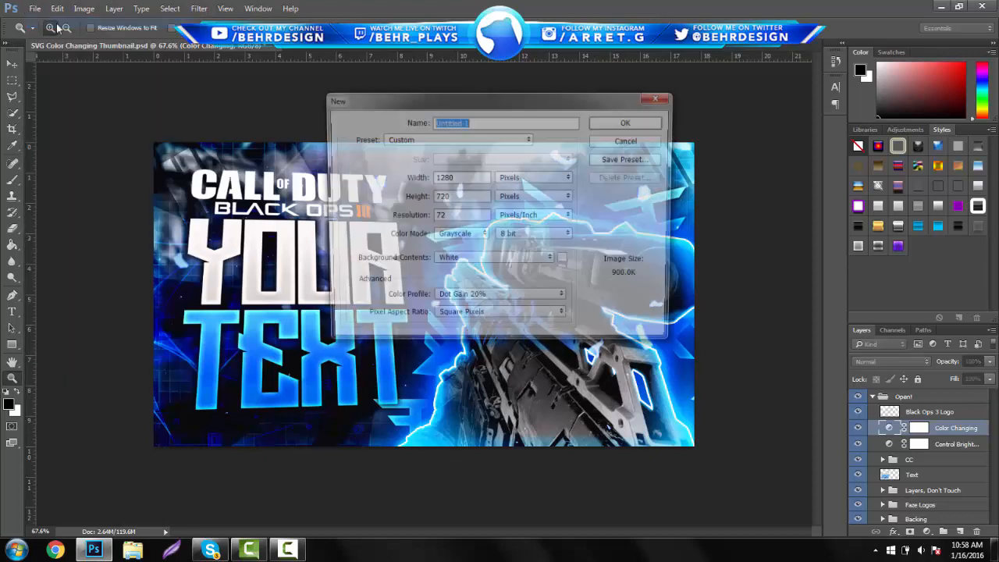
left_click(629, 122)
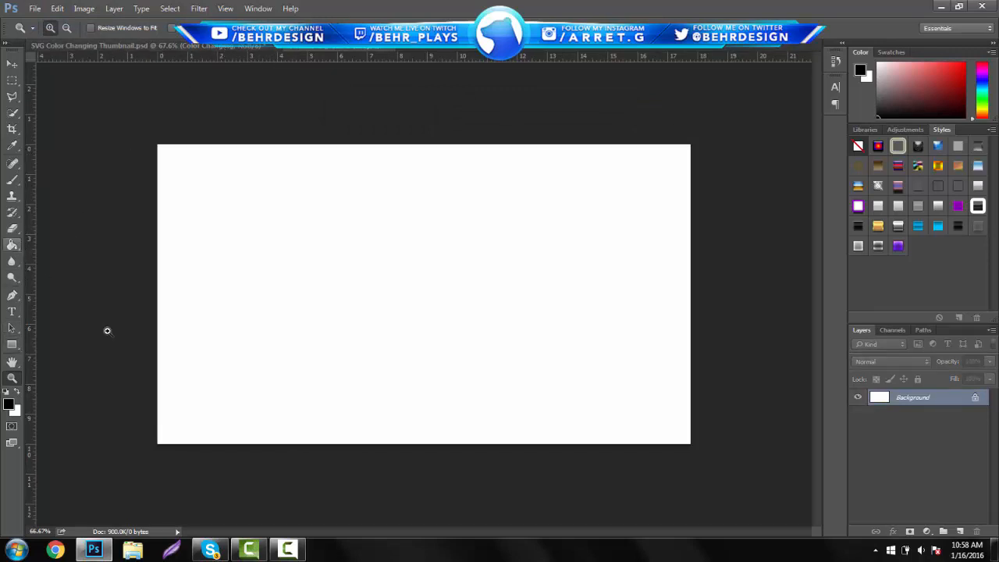
- Switch to Chrome, search Google for "black ops 3 wallpaper" and show the image results in a maximized window
left_click(55, 549)
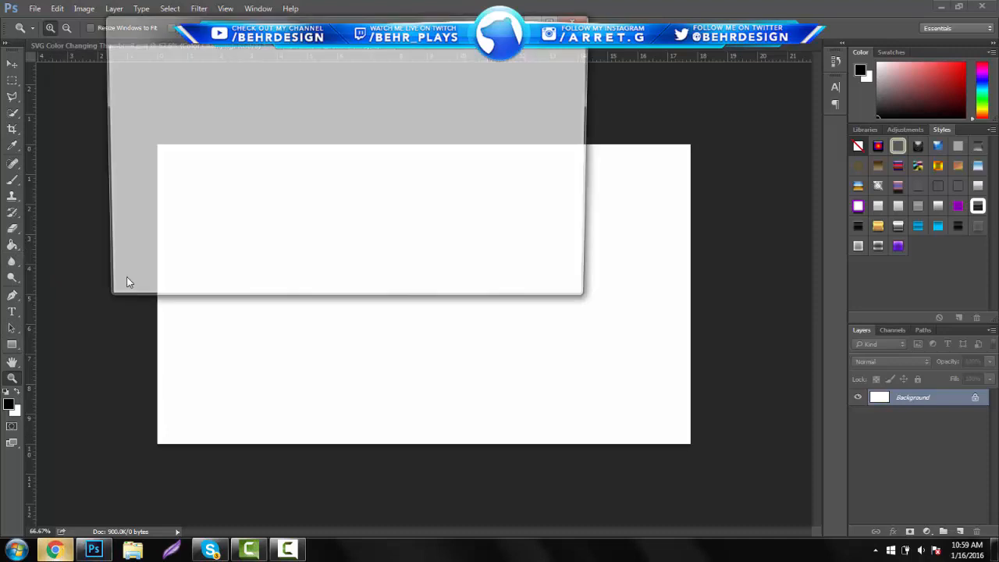
type("blac")
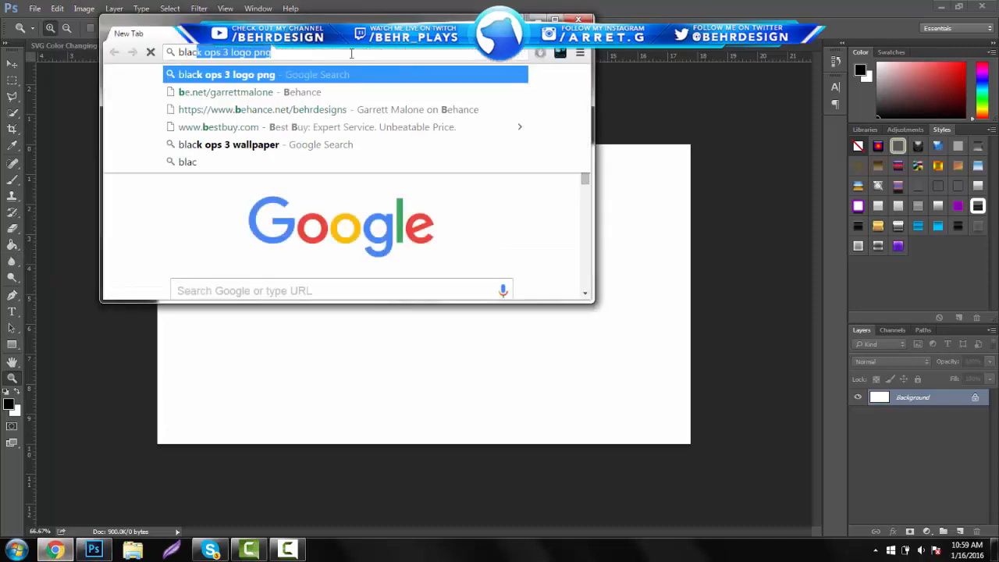
type("k ops 3")
key("Down")
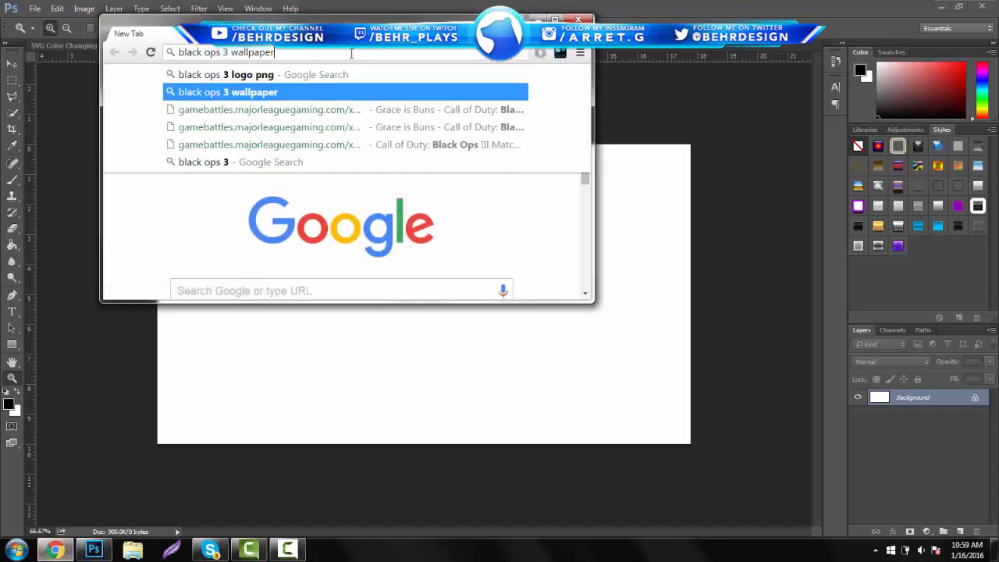
key("Return")
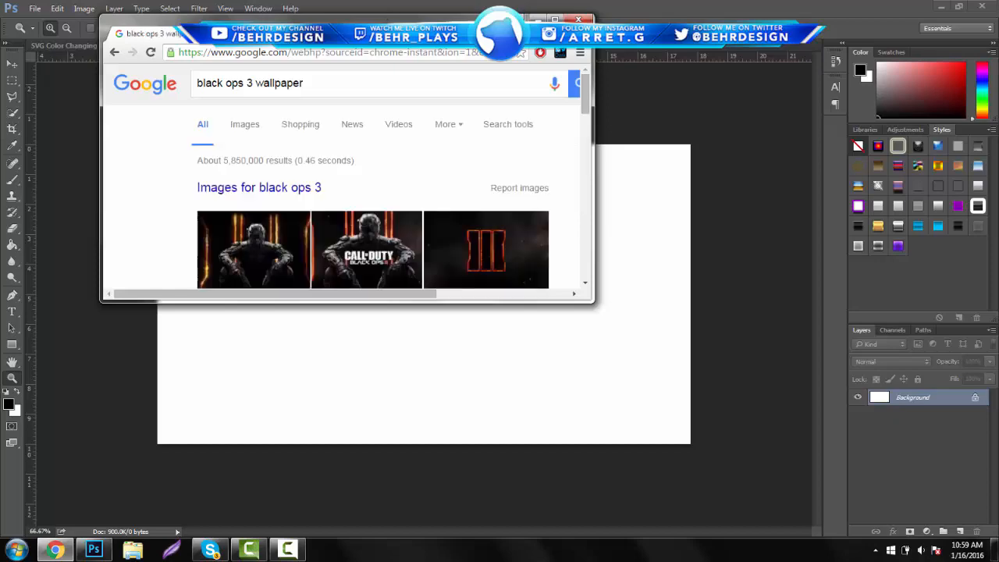
left_click(555, 19)
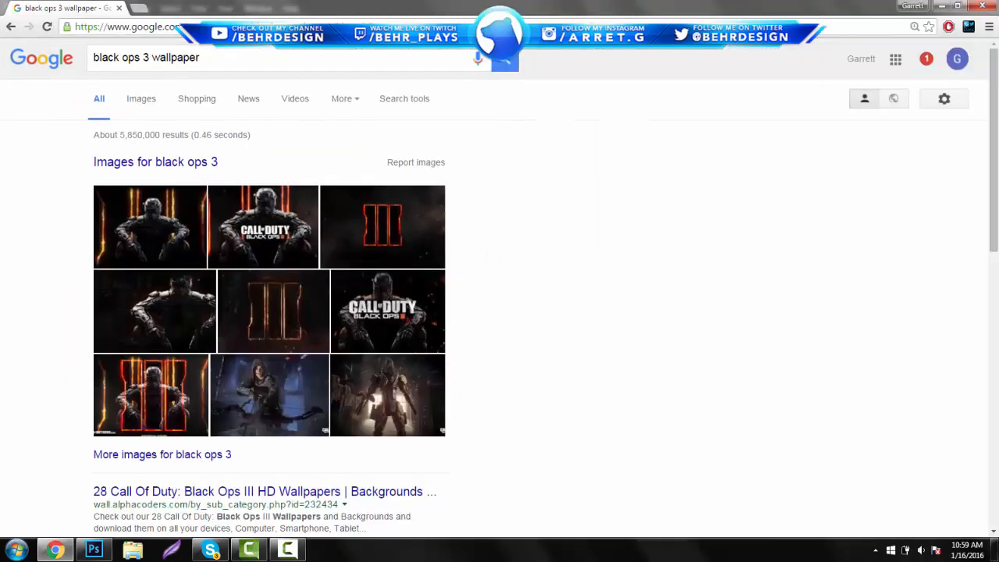
left_click(147, 107)
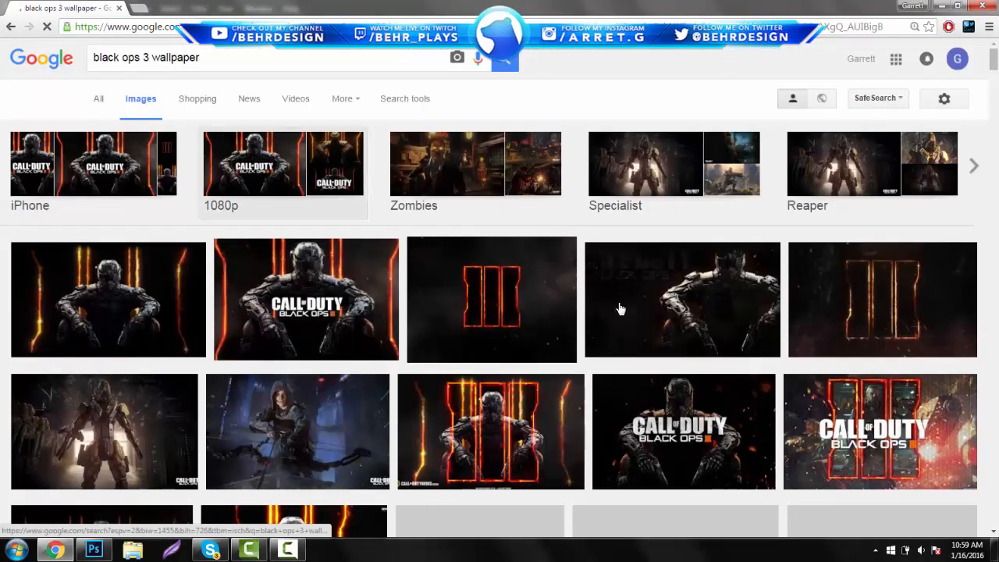
- Copy the full-size 2880 × 1800 wallpaper of soldiers fighting around a boulder and paste it into the blank Photoshop document
left_click(993, 78)
scroll(993, 83, "down", 9)
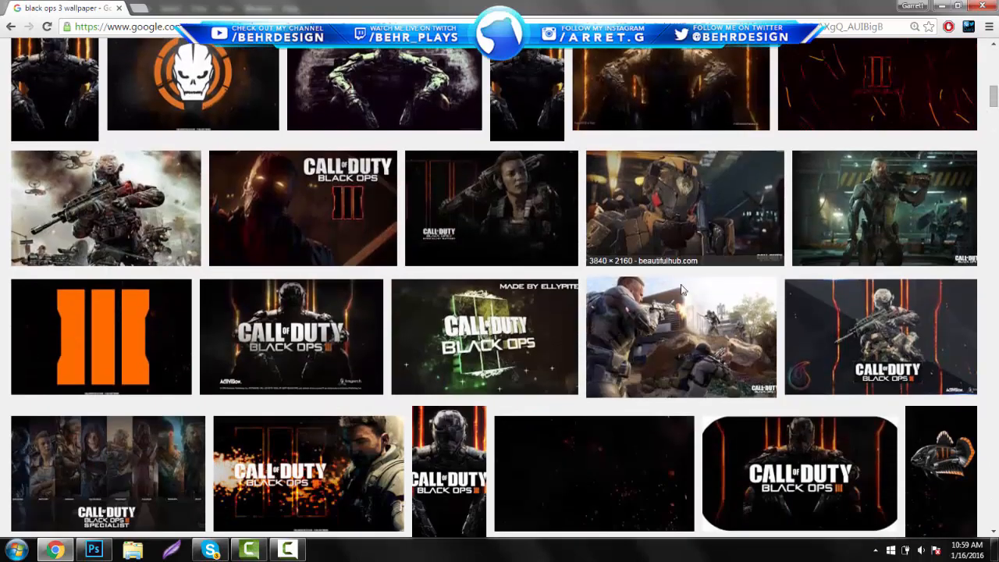
left_click(681, 290)
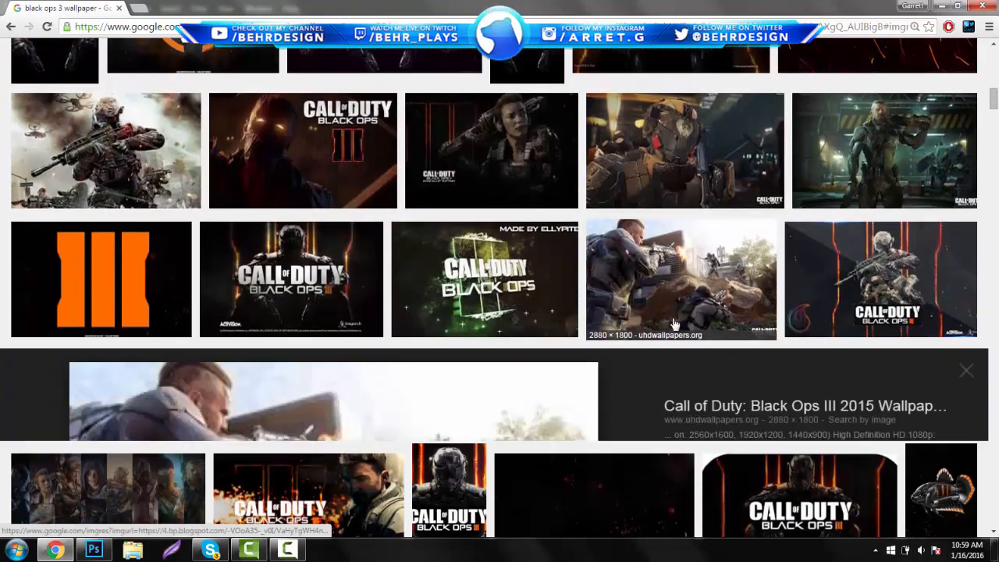
left_click(742, 283)
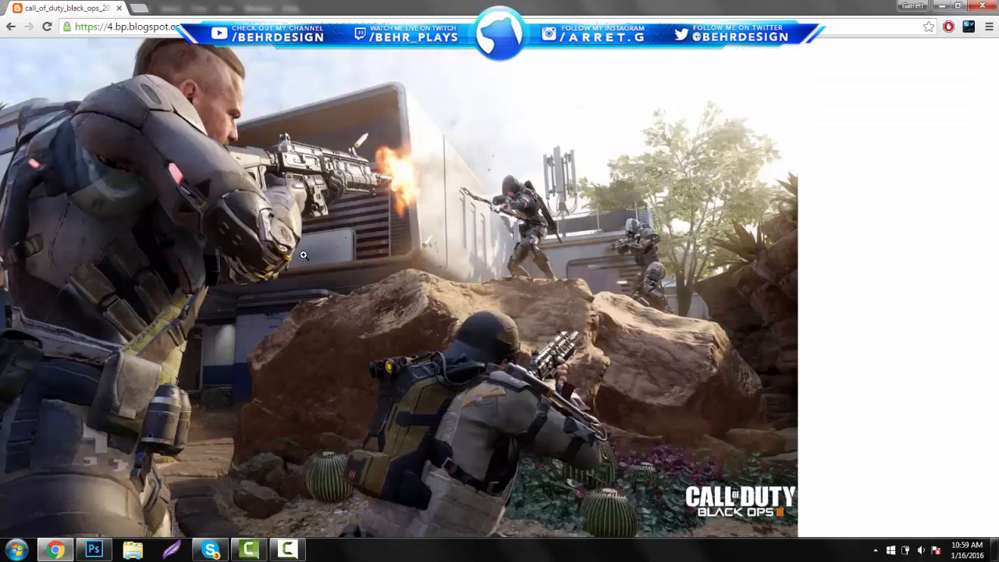
right_click(303, 253)
left_click(335, 290)
left_click(107, 545)
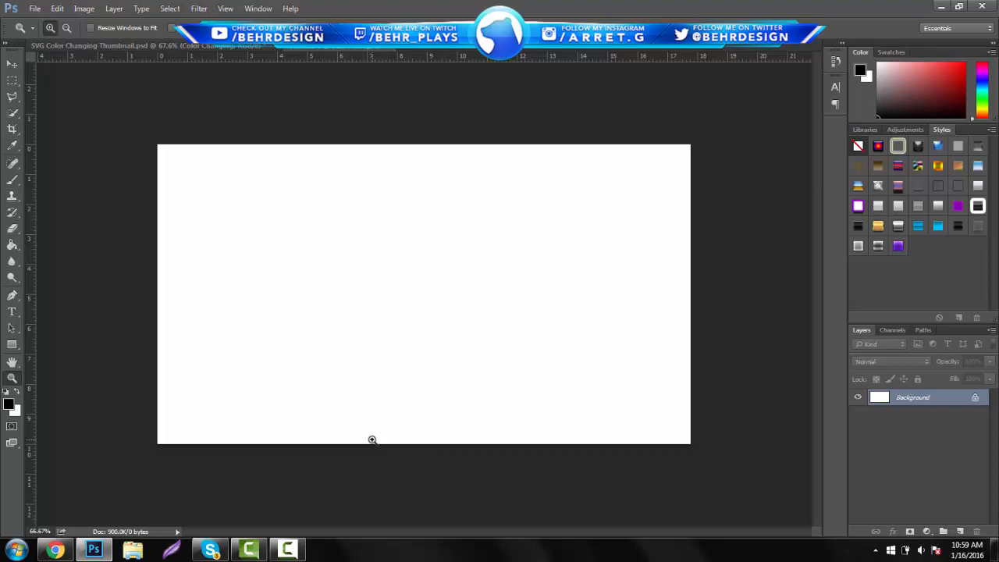
key("ctrl+v")
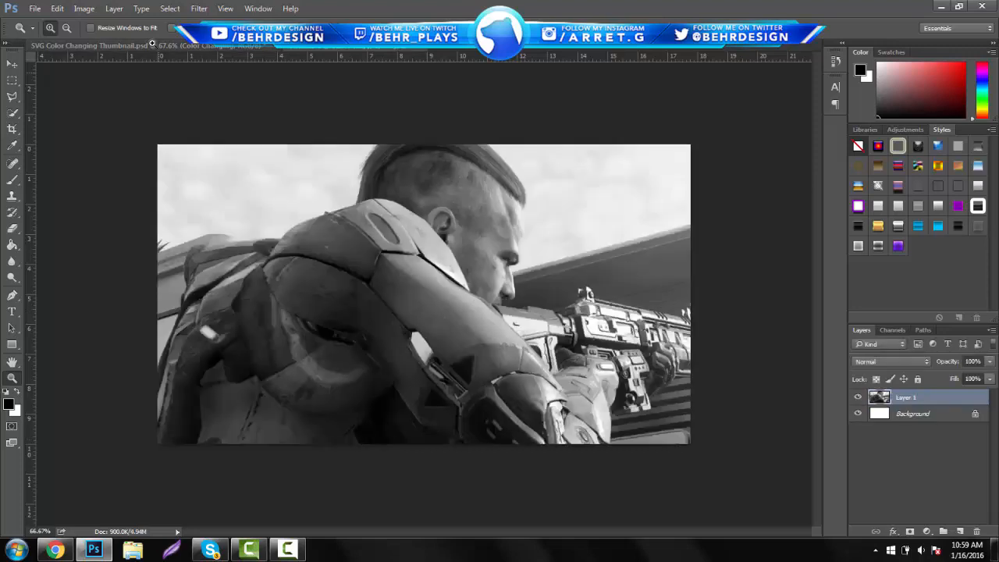
- Convert the document to RGB Color and paste the wallpaper again in colour, hiding the grayscale Layer 1
left_click(75, 8)
mouse_move(94, 24)
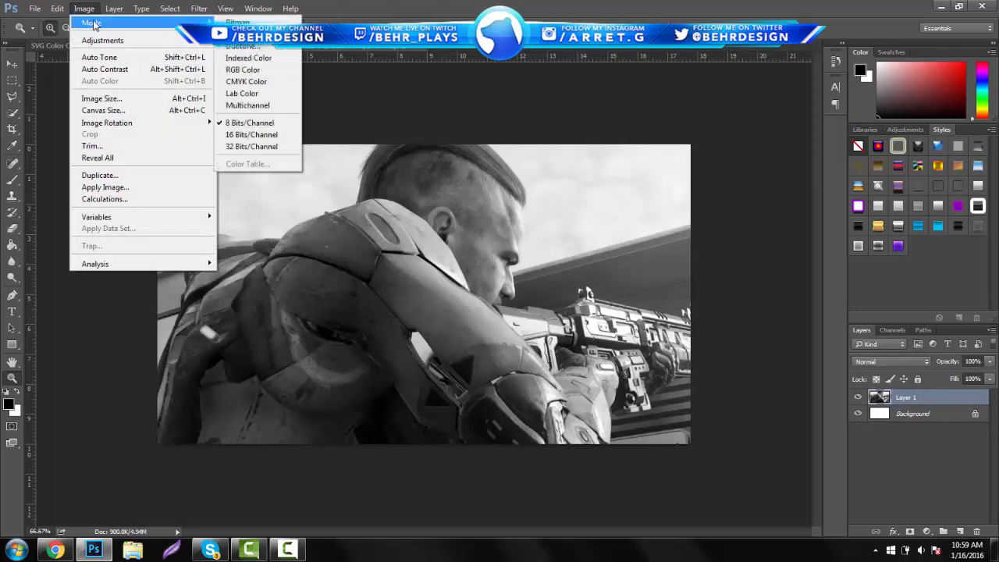
left_click(266, 72)
left_click(580, 218)
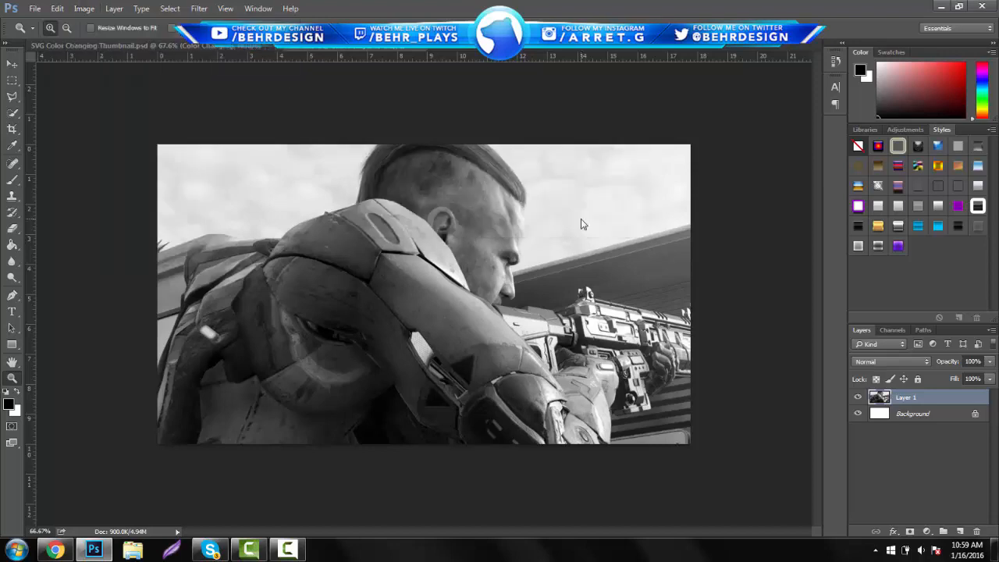
key("ctrl+v")
left_click(857, 413)
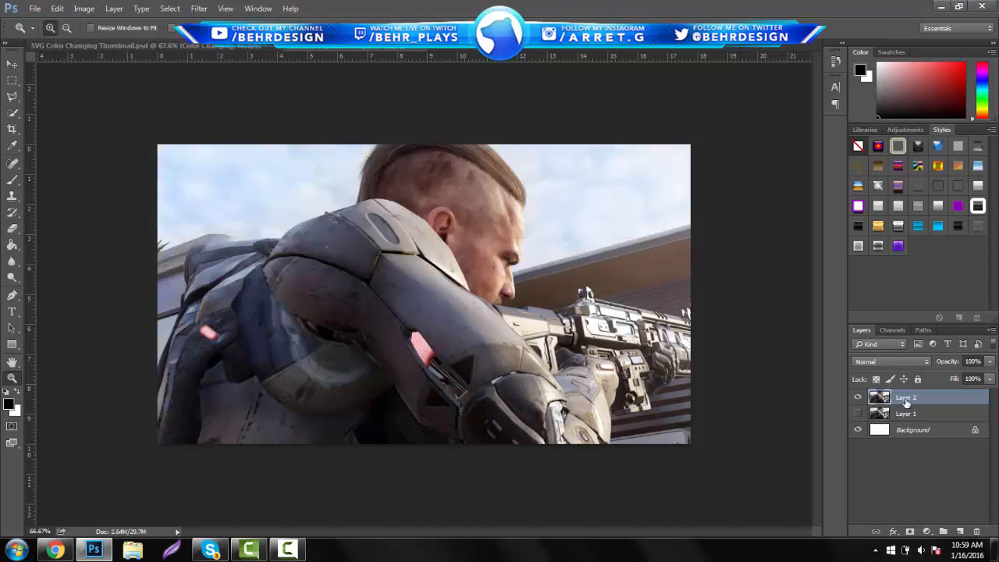
- Scale down Layer 2 and reposition it so the crouching soldier and the boulder fill the canvas
key("ctrl+t")
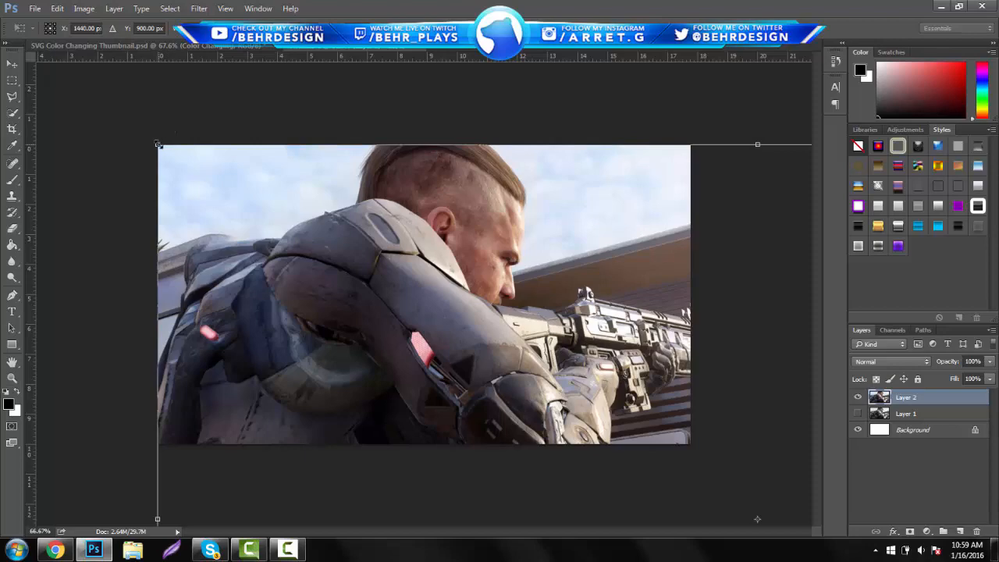
left_click_drag(159, 145, 294, 191)
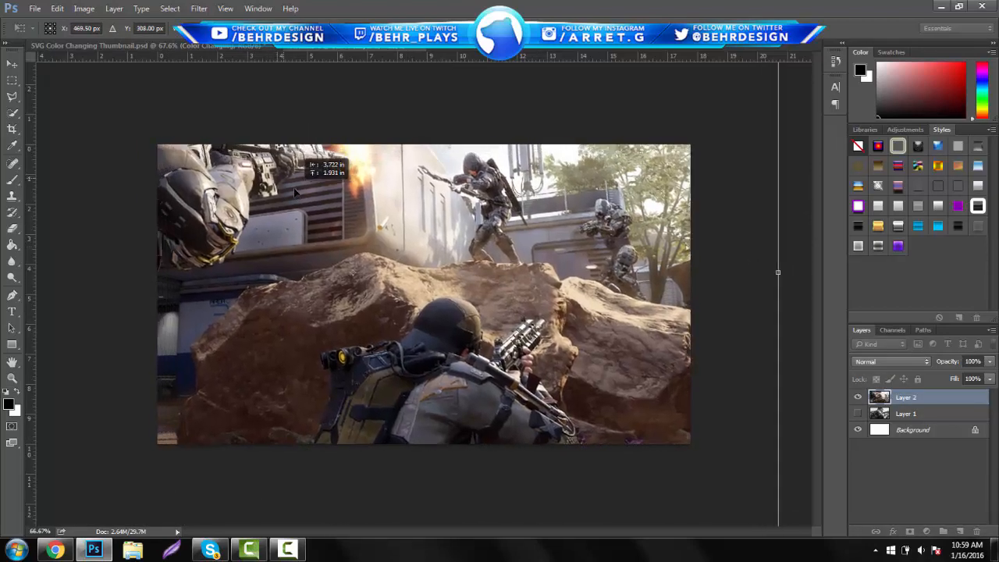
key("Return")
key("z")
- Apply a Gaussian Blur with a radius of 3.8 pixels to Layer 2
left_click(200, 10)
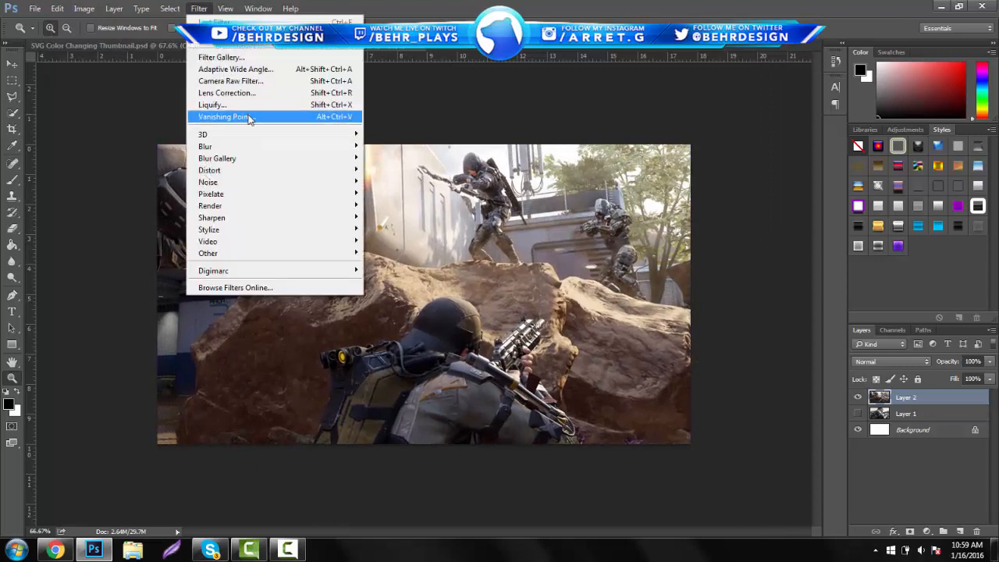
mouse_move(256, 147)
left_click(406, 199)
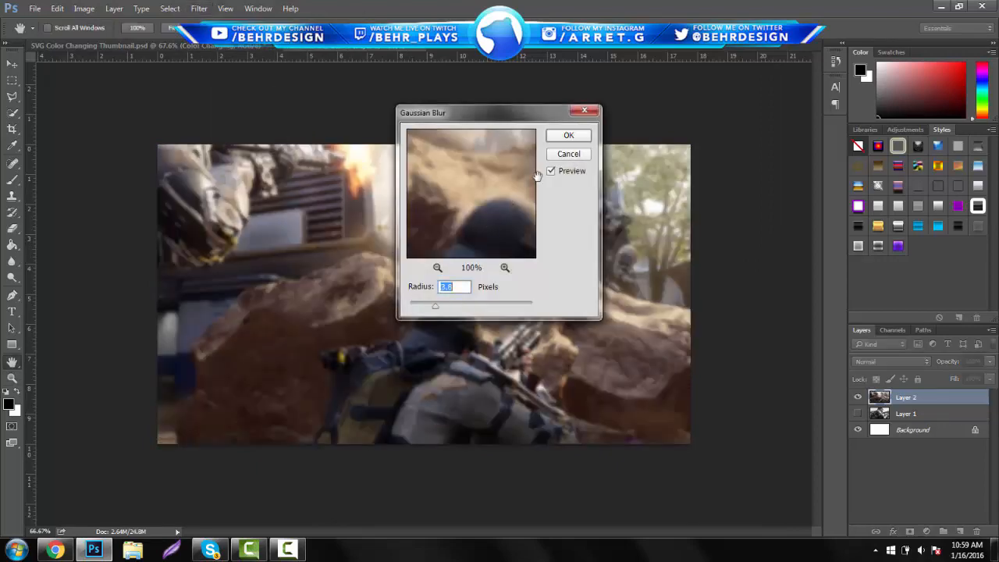
left_click(568, 136)
- Move the blurred Layer 2 below Layer 1 and turn it monochrome with a Black & White adjustment
left_click_drag(917, 398, 913, 415)
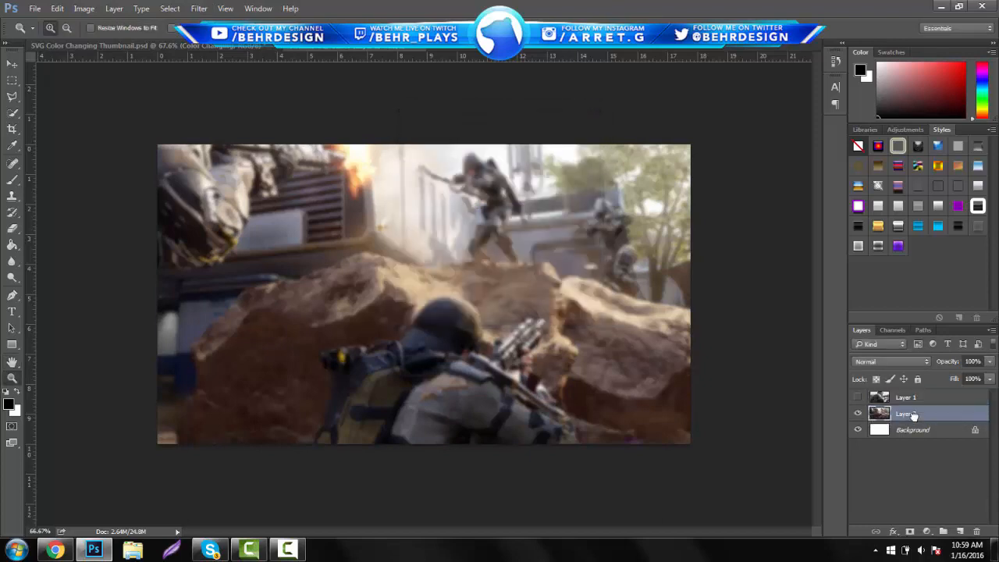
left_click(84, 8)
mouse_move(109, 40)
left_click(250, 129)
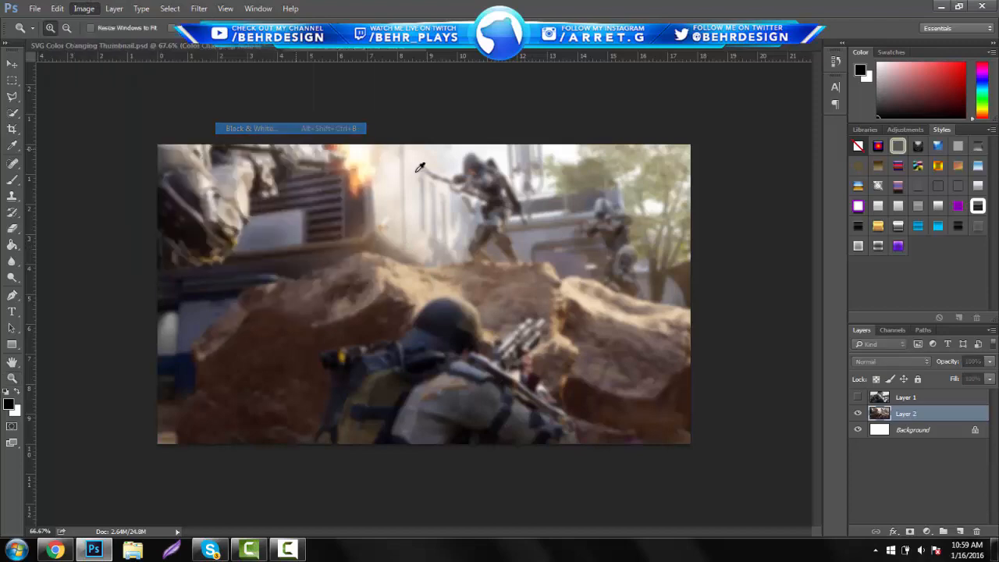
left_click(935, 154)
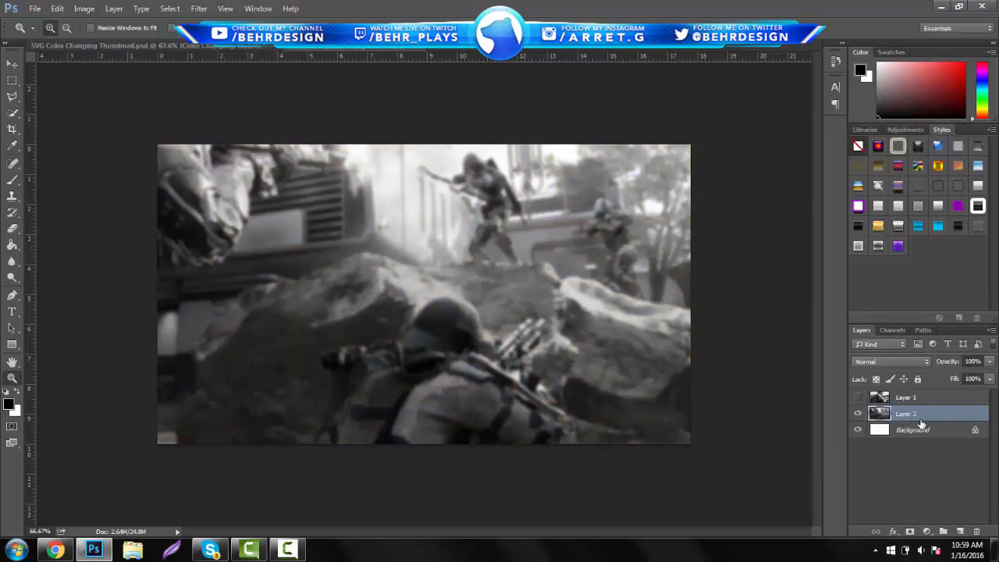
- Turn the locked white Background into a regular black layer and lower Layer 2's opacity to 33%
double_click(919, 429)
key("Return")
left_click(927, 414)
left_click(989, 363)
left_click_drag(954, 372, 946, 376)
left_click(912, 409)
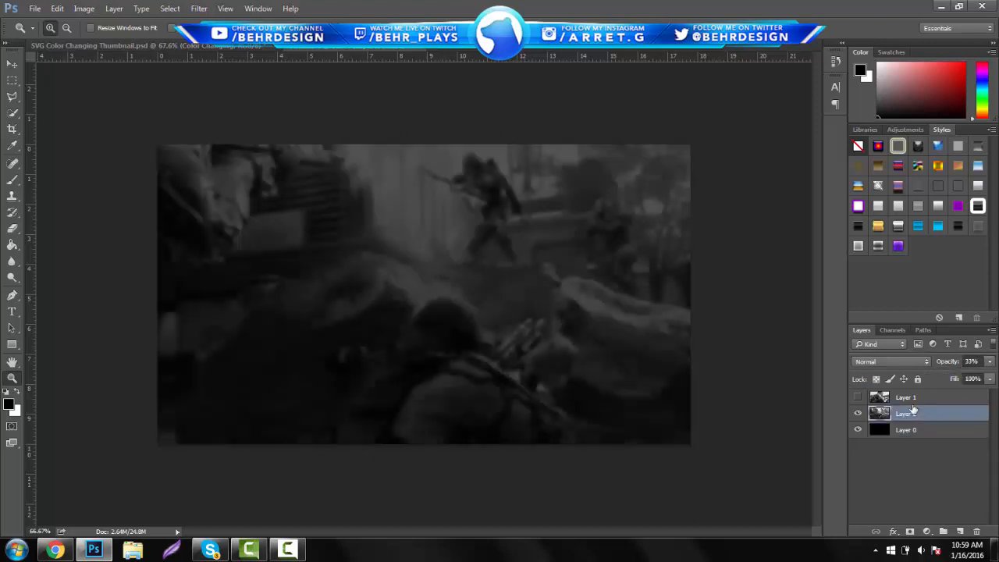
- Delete the hidden Layer 1 and set Layer 2's opacity to 45%
left_click(912, 400)
left_click(978, 531)
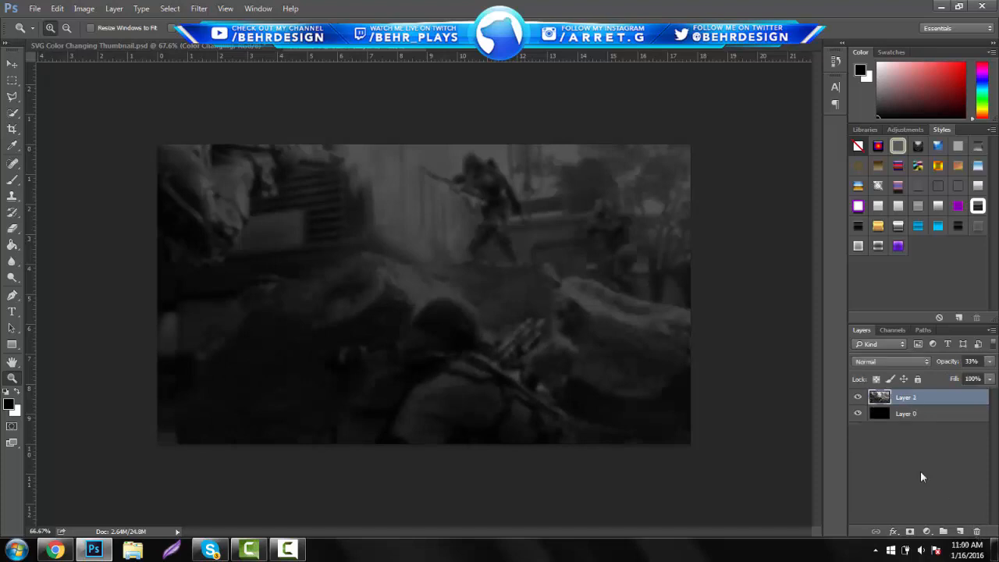
left_click(989, 364)
left_click(958, 374)
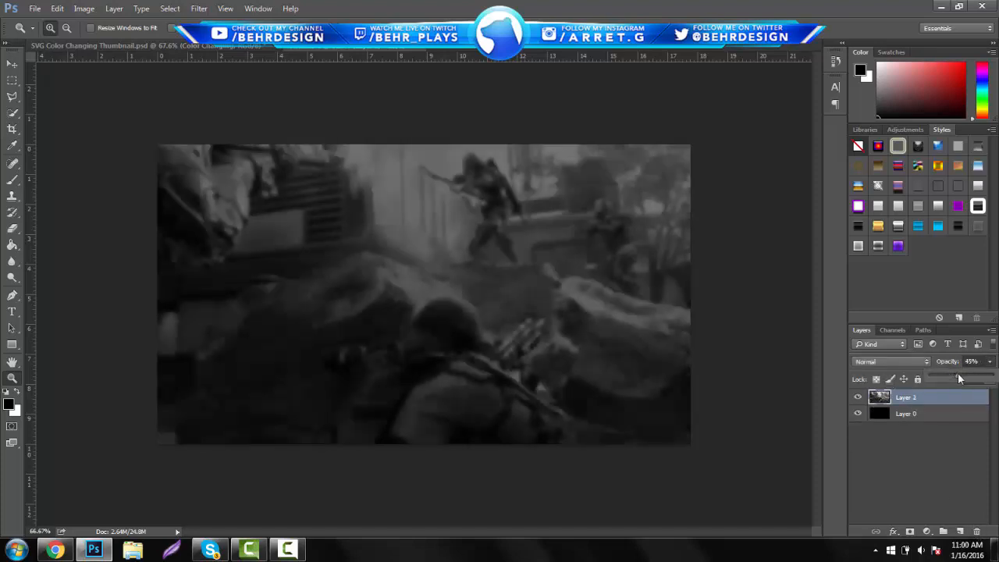
- Open StockPack.psd from the Downloads folder
left_click(913, 402)
left_click(41, 7)
left_click(49, 34)
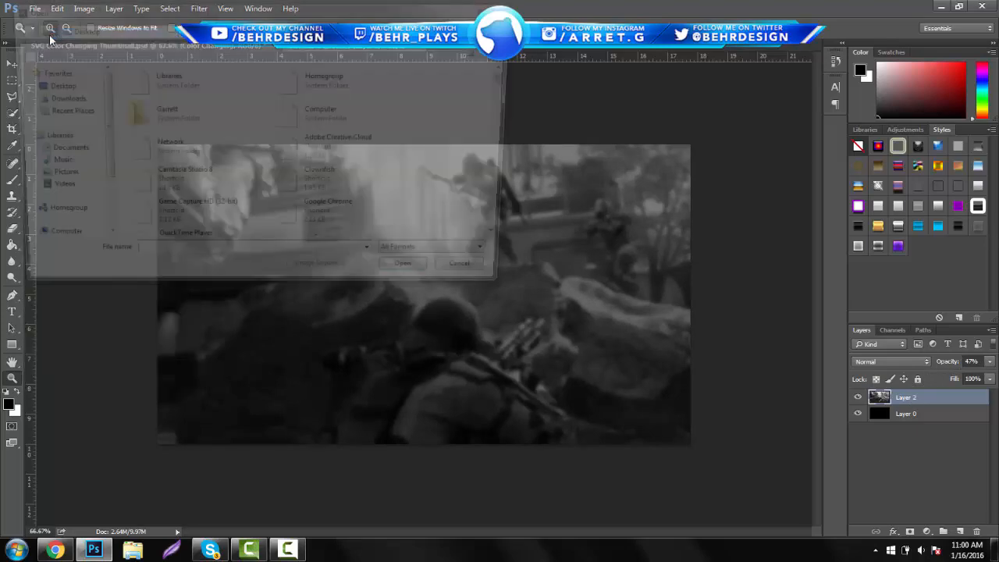
type("s")
key("Down")
key("Down")
key("Down")
key("Down")
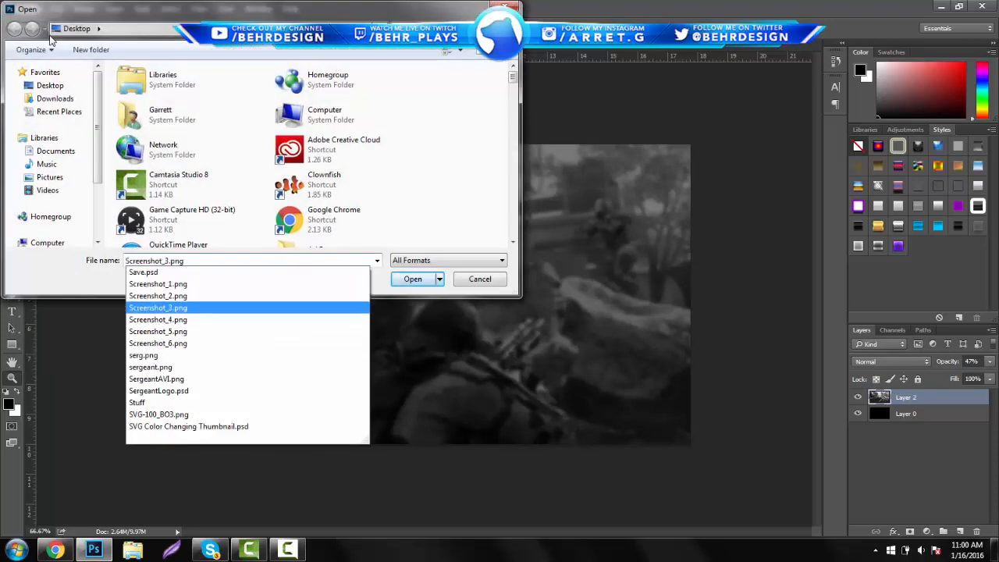
left_click(56, 98)
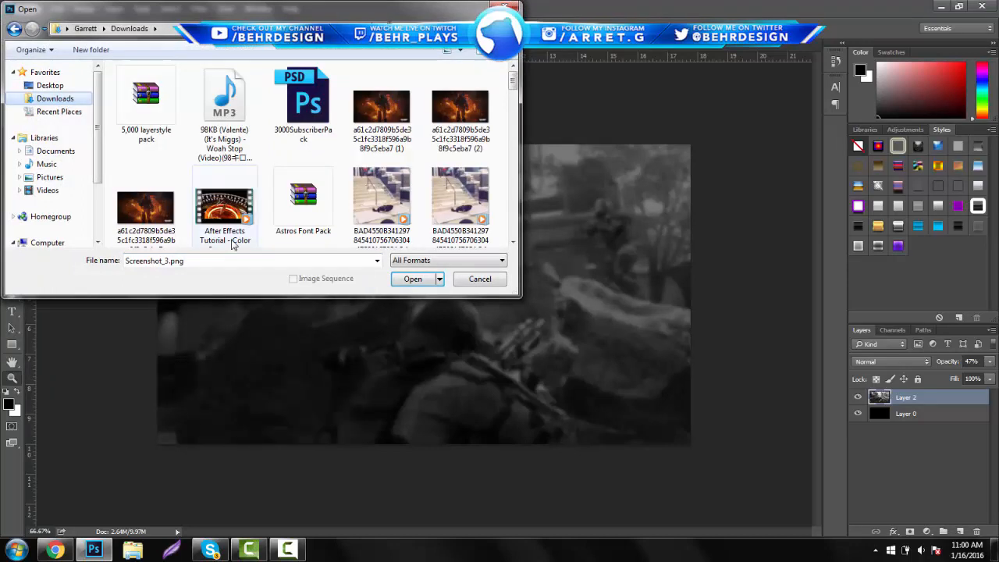
left_click(275, 261)
type("stoc")
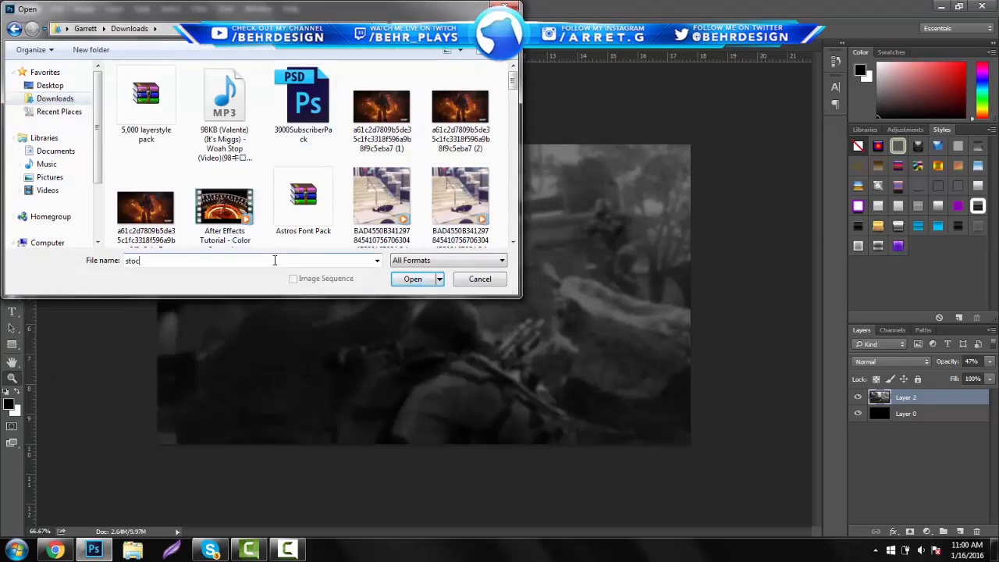
key("BackSpace")
key("BackSpace")
key("BackSpace")
type("t")
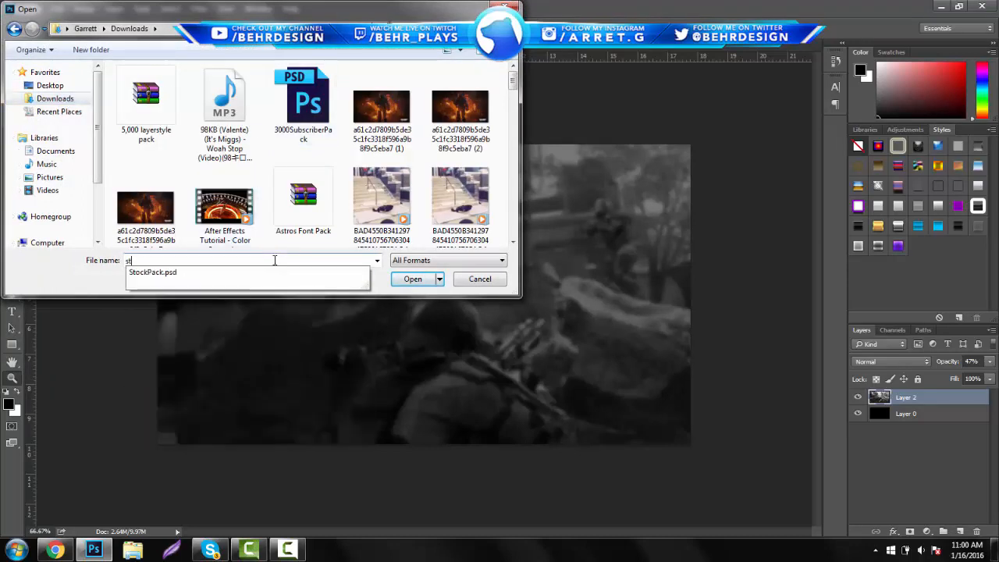
key("Escape")
key("Escape")
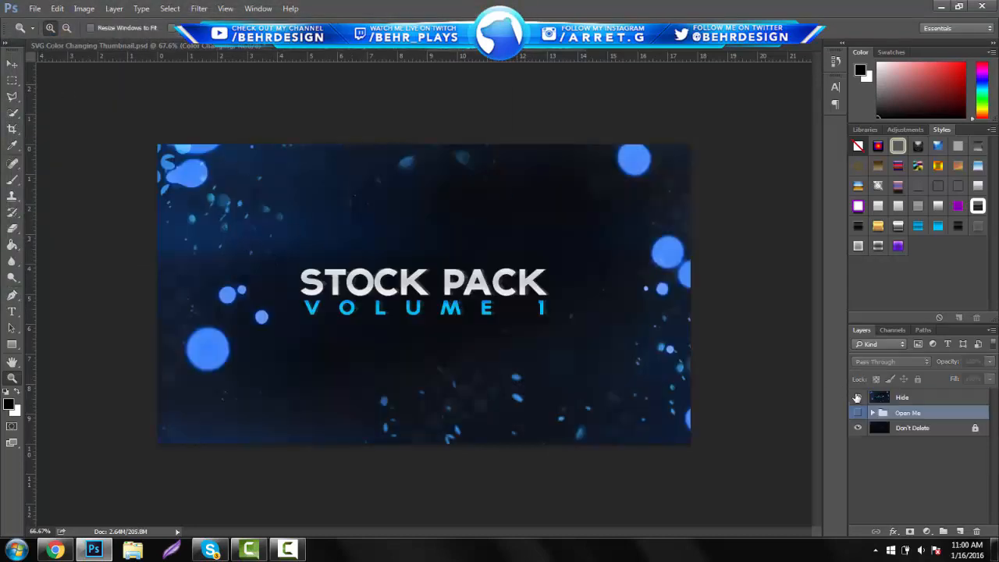
- Hide the stock pack's cover layer named Hide, then show and expand the Open Me group
left_click(857, 398)
left_click(858, 412)
left_click(872, 413)
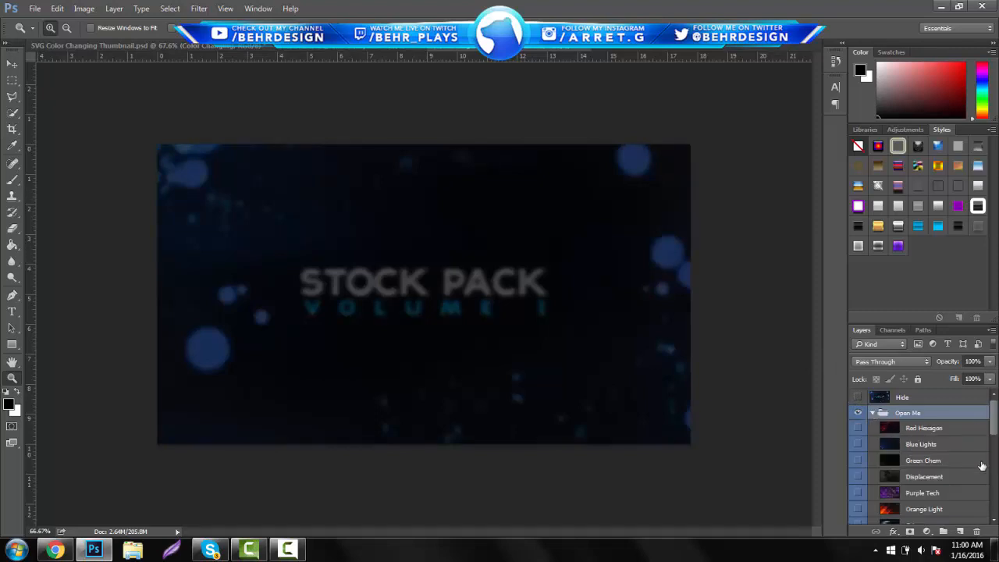
- Copy the Blue Lights layer from the stock pack into the thumbnail document and position it to cover the whole canvas
left_click(958, 443)
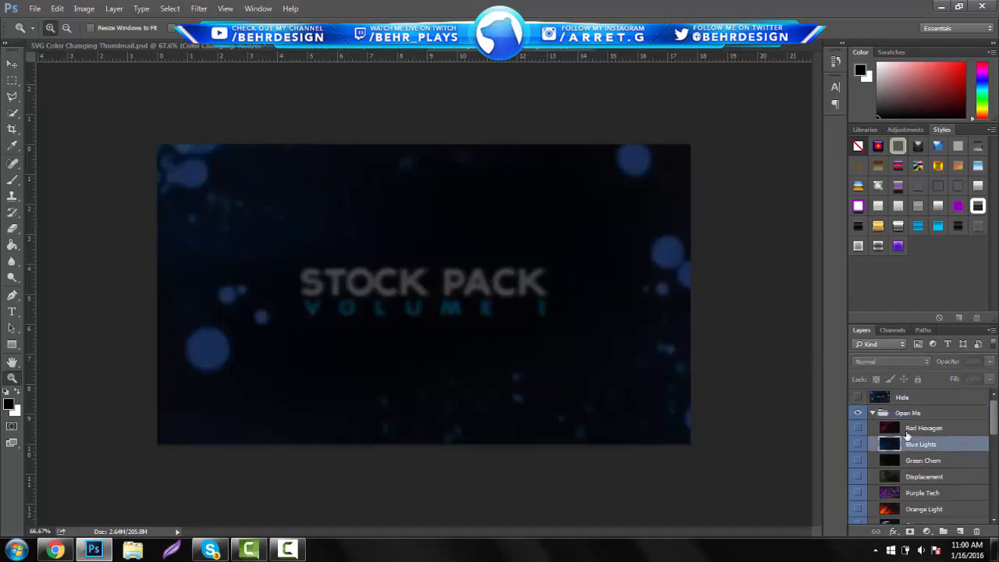
left_click(12, 64)
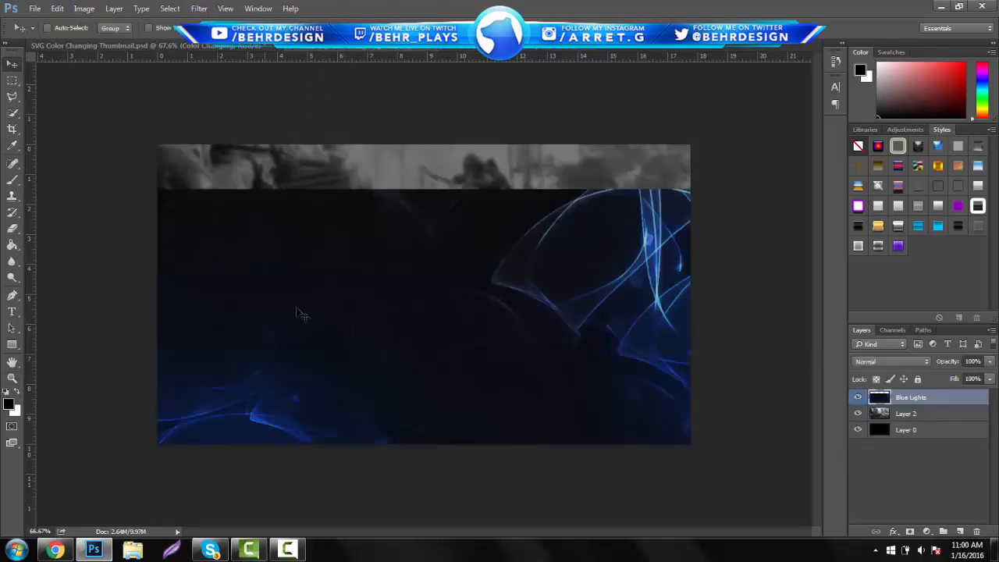
left_click_drag(299, 314, 320, 160)
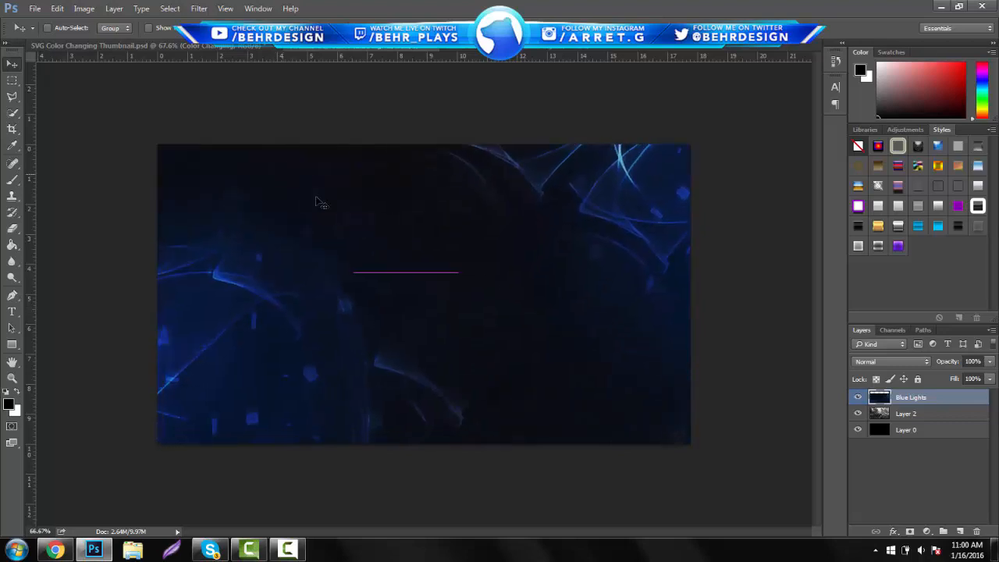
- Set the Blue Lights layer to Screen blend mode at 43% opacity and shift it slightly downward on the canvas
left_click(866, 363)
left_click(890, 234)
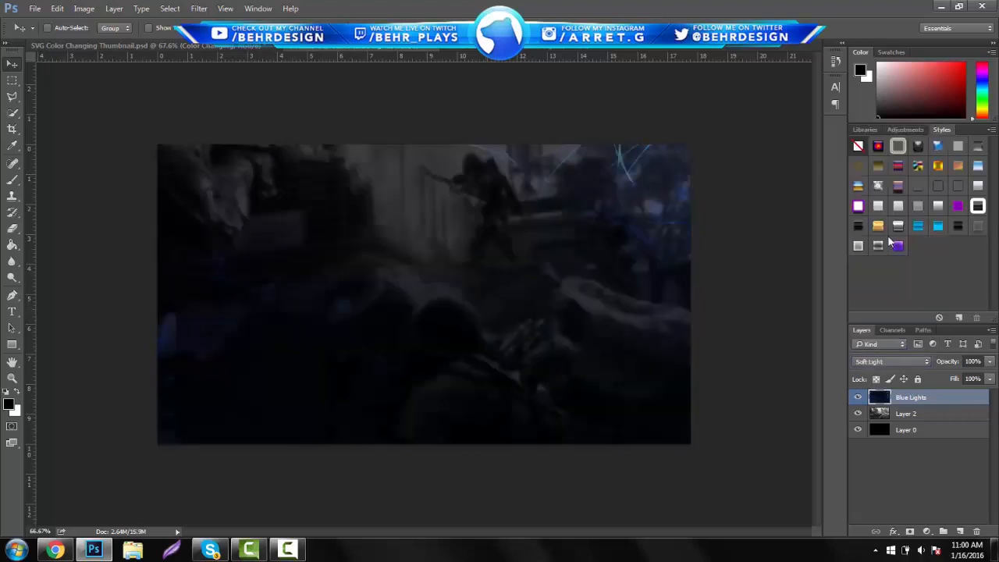
left_click(894, 361)
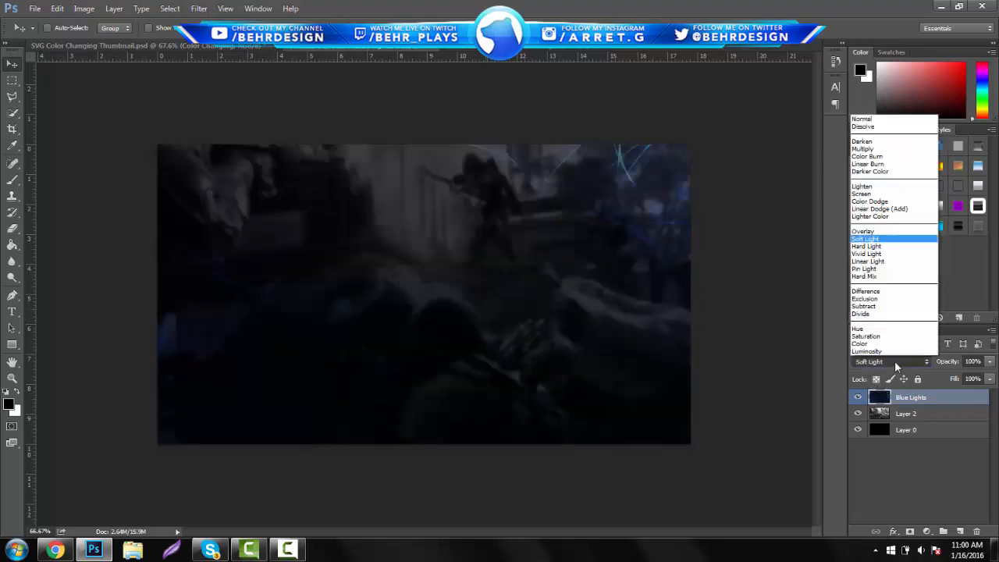
left_click(867, 195)
left_click_drag(589, 296, 582, 336)
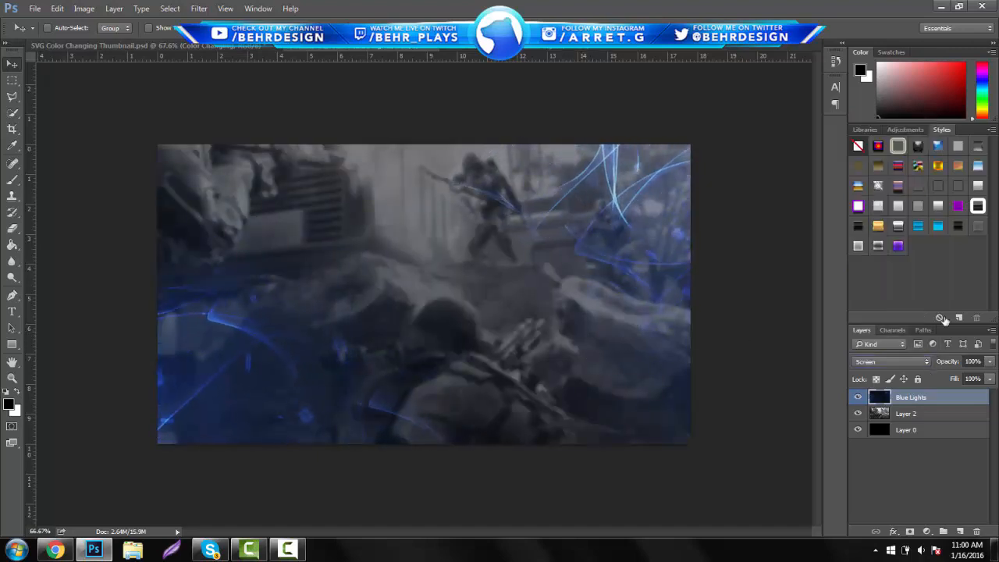
left_click(989, 361)
left_click_drag(975, 376, 940, 377)
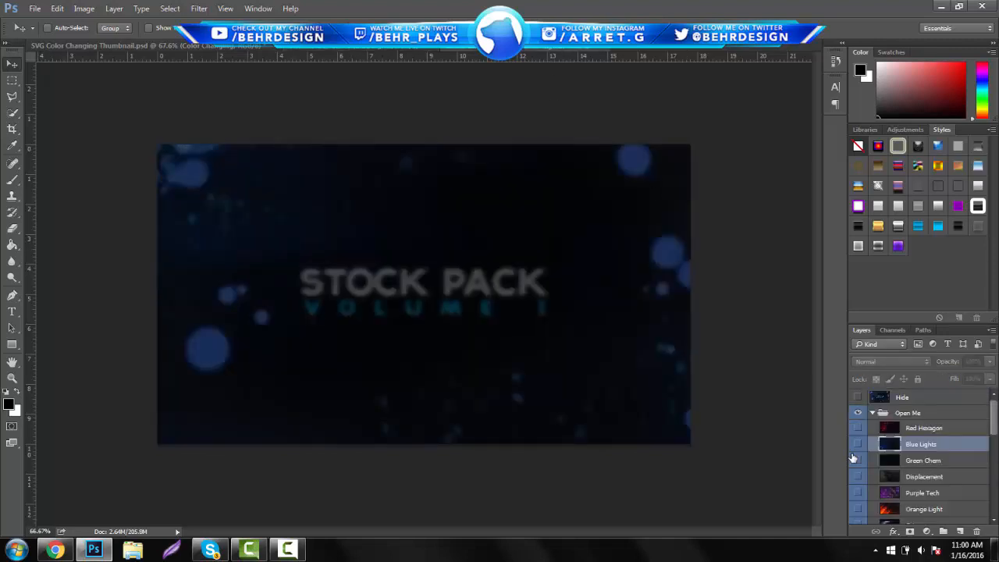
- Copy the Purple Tech layer from the stock pack into the thumbnail document and position it over the canvas
left_click(859, 444)
left_click(858, 444)
scroll(995, 461, "down", 5)
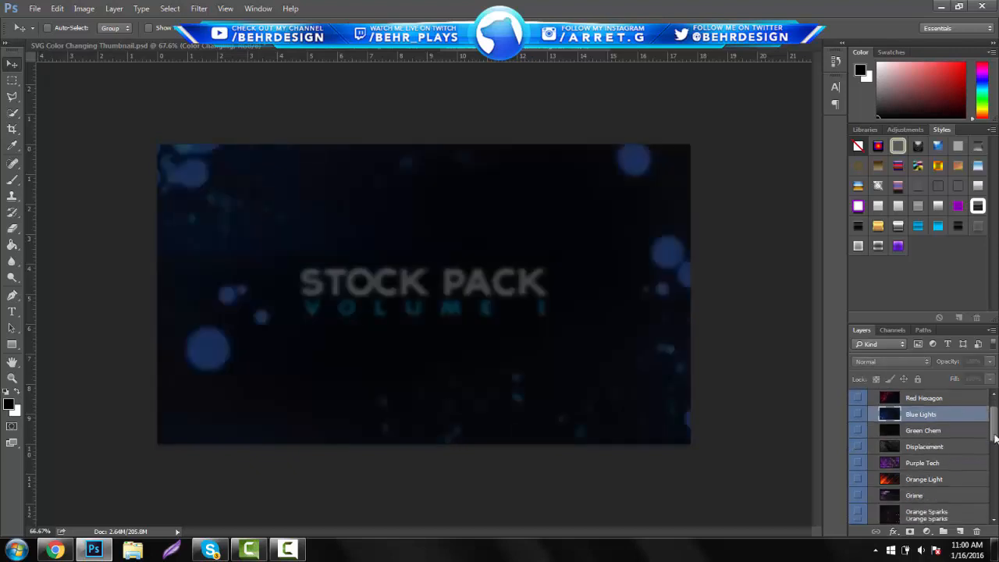
left_click_drag(995, 460, 995, 433)
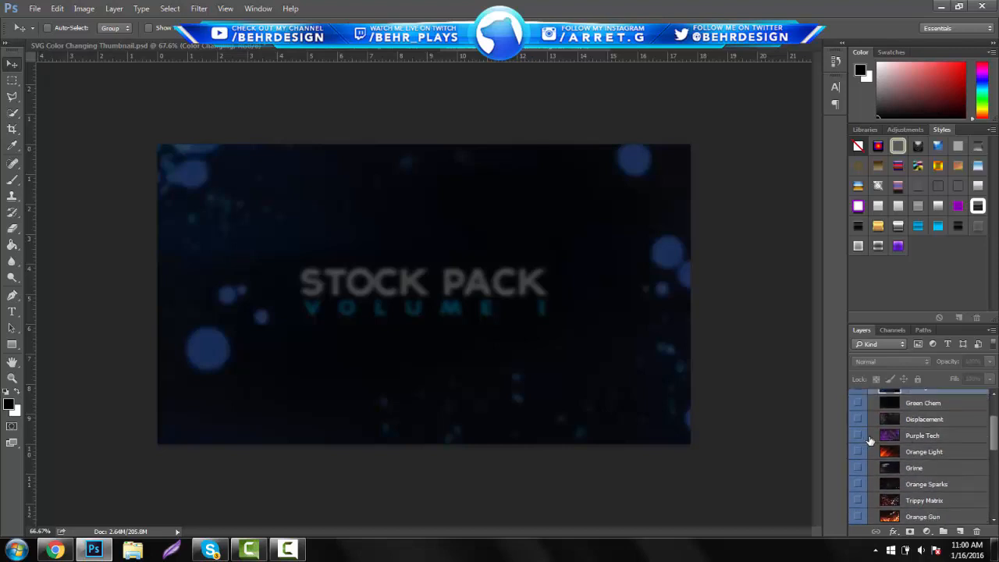
left_click(858, 436)
left_click(896, 438)
left_click_drag(381, 209, 317, 52)
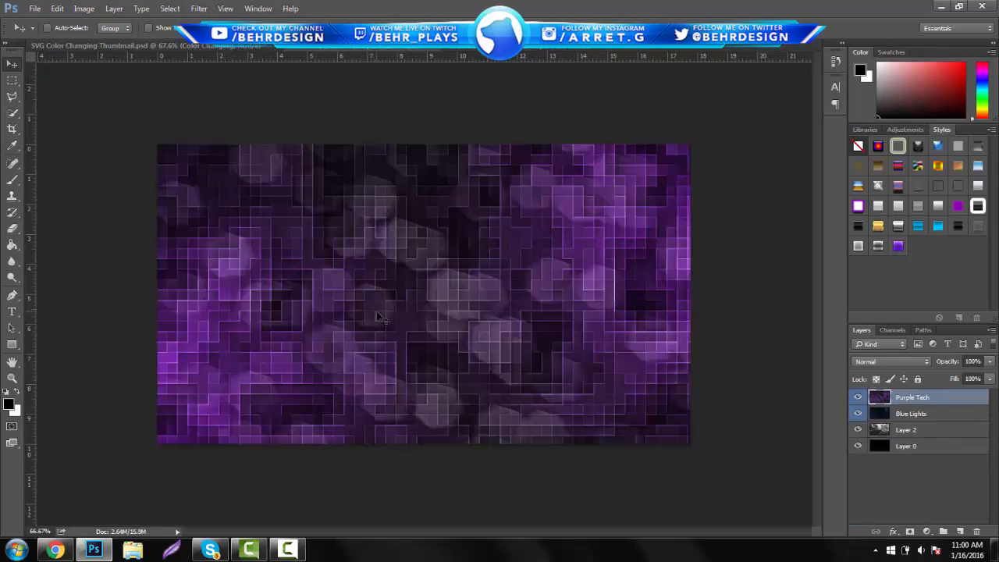
left_click_drag(388, 285, 401, 273)
- Recolor the Purple Tech layer blue with a Hue/Saturation adjustment, setting Hue to -41
key("ctrl+u")
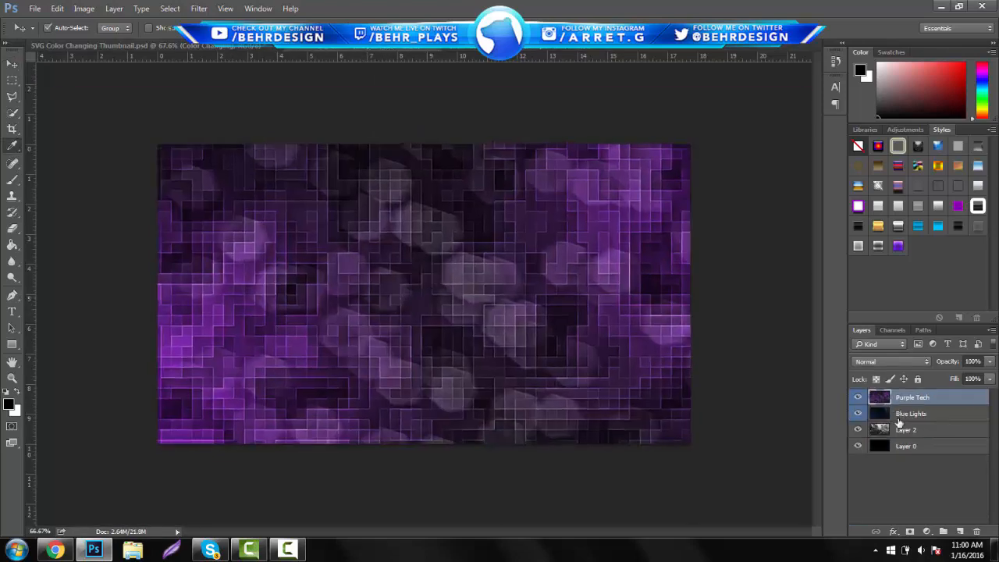
left_click_drag(597, 237, 572, 239)
left_click(742, 171)
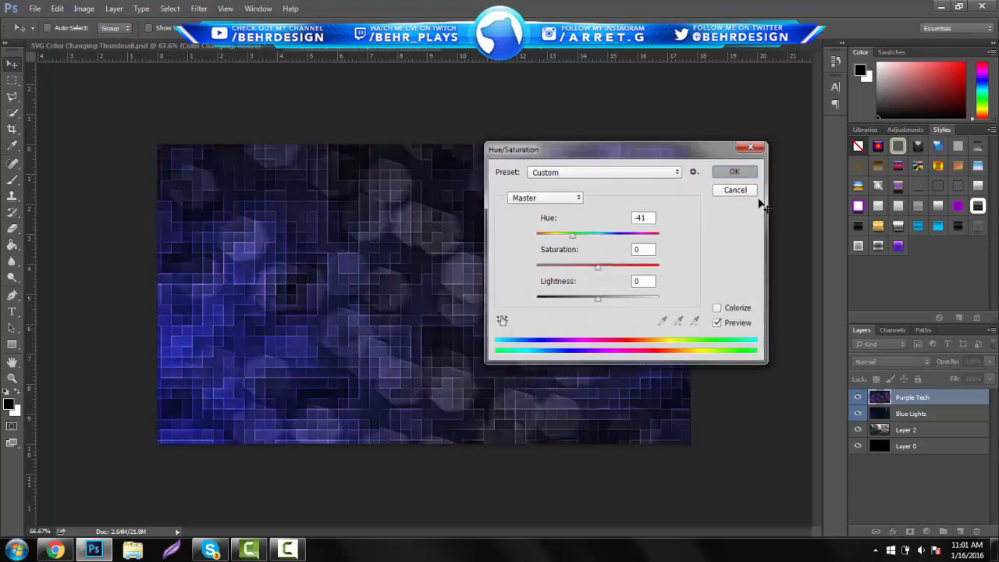
- Move the Purple Tech layer below Blue Lights and set its blend mode to Overlay
left_click_drag(909, 400, 908, 420)
left_click(910, 362)
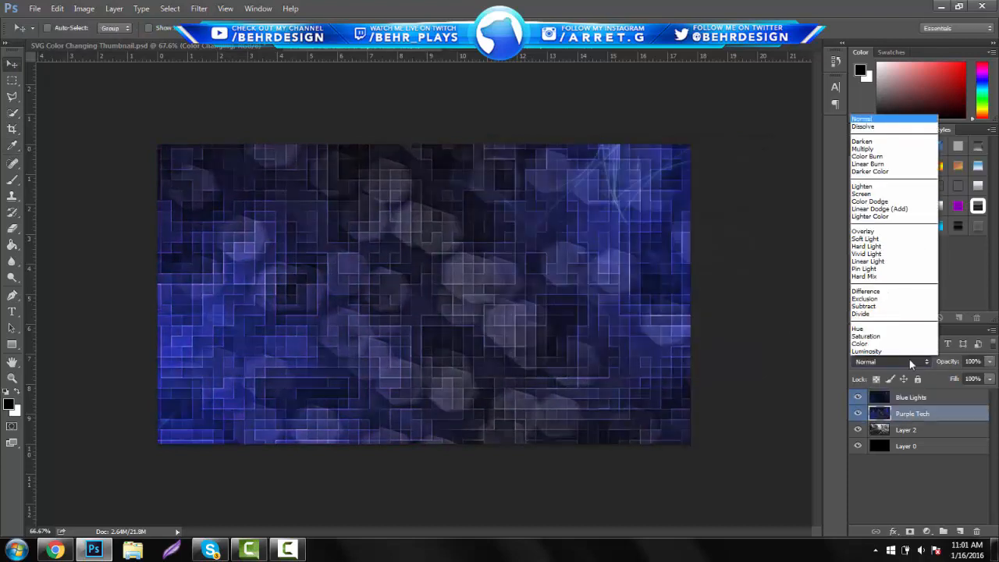
left_click(879, 231)
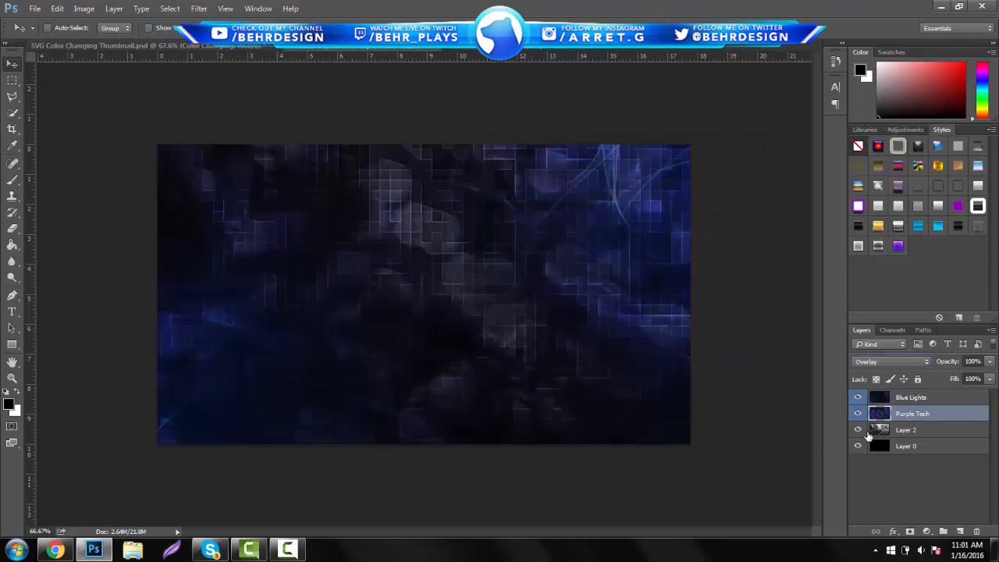
- Try erasing the Purple Tech texture diagonally across the middle of the image, and undo the erasing
left_click(12, 227)
mouse_move(353, 197)
left_mouse_down()
mouse_move(458, 296)
mouse_move(663, 445)
left_mouse_up()
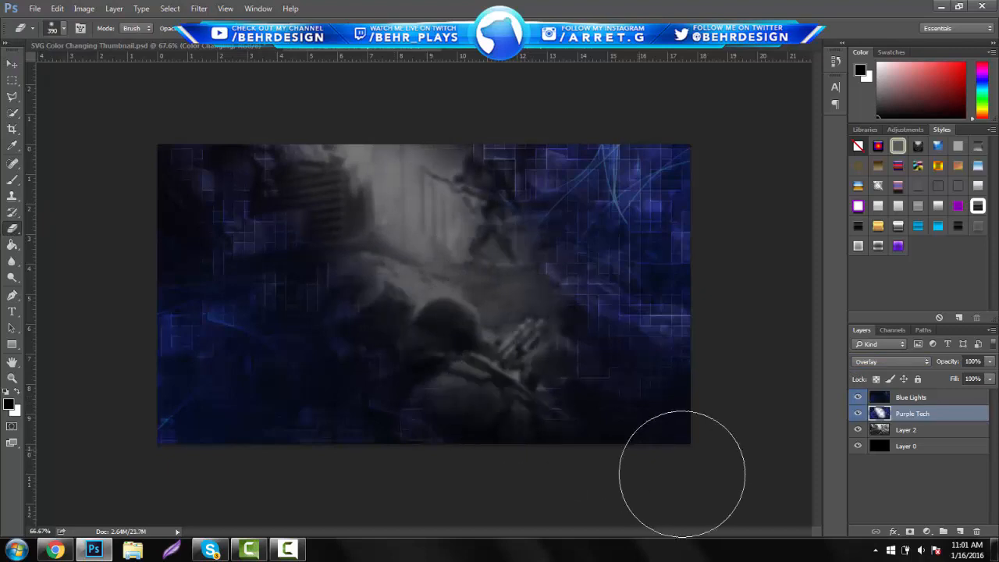
key("ctrl+z")
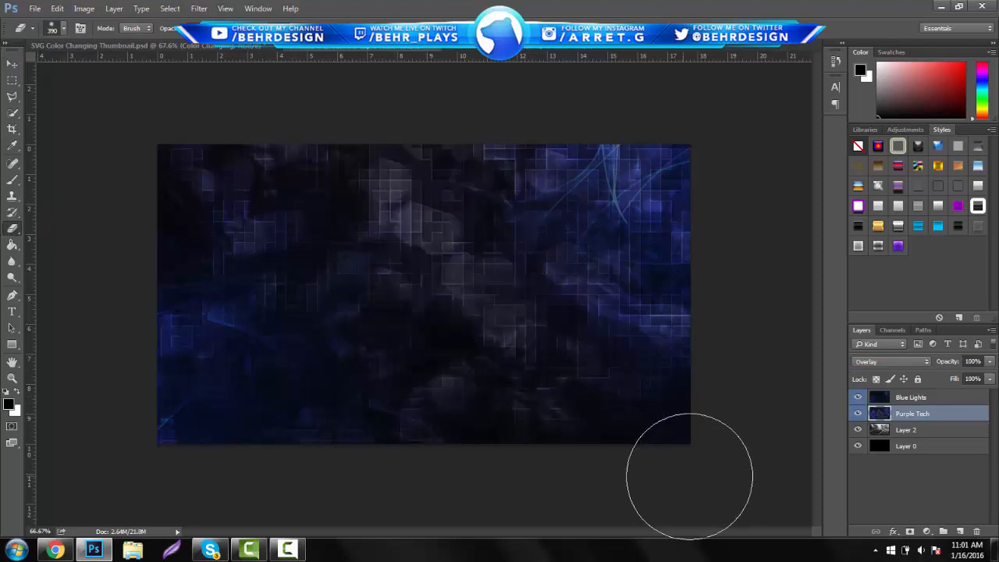
- Lower the Purple Tech layer's opacity to 54% and change its blend mode to Screen
left_click(989, 378)
left_click_drag(949, 378, 955, 378)
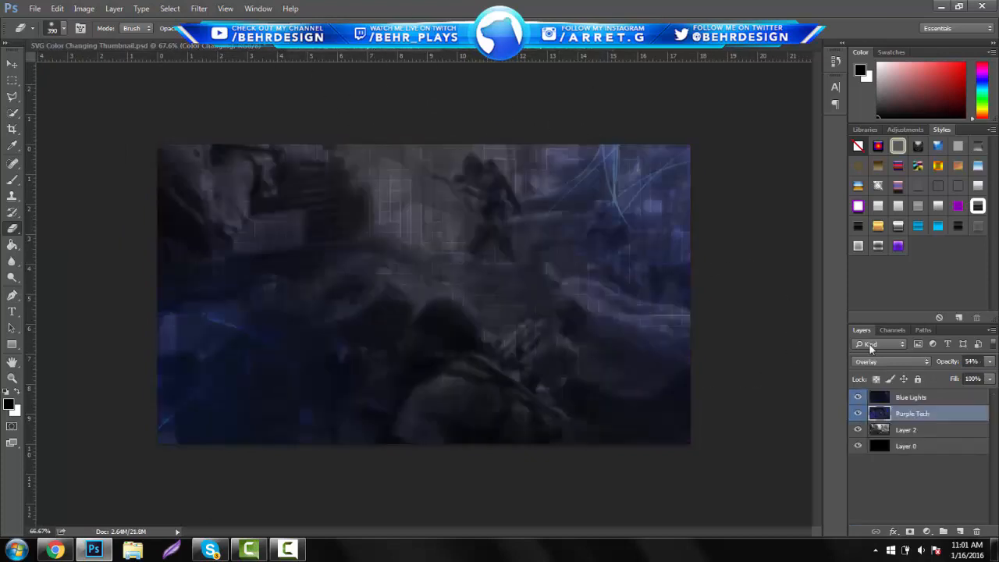
left_click(880, 361)
left_click(877, 196)
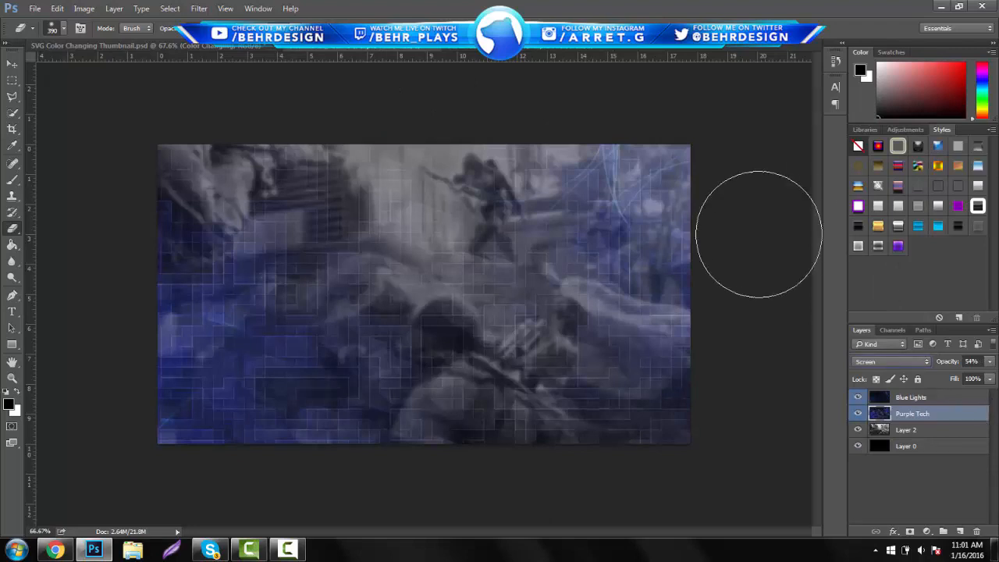
- Add an Exposure adjustment layer above Blue Lights with exposure +0.50, offset -0.0083 and gamma correction 0.71
left_click(929, 399)
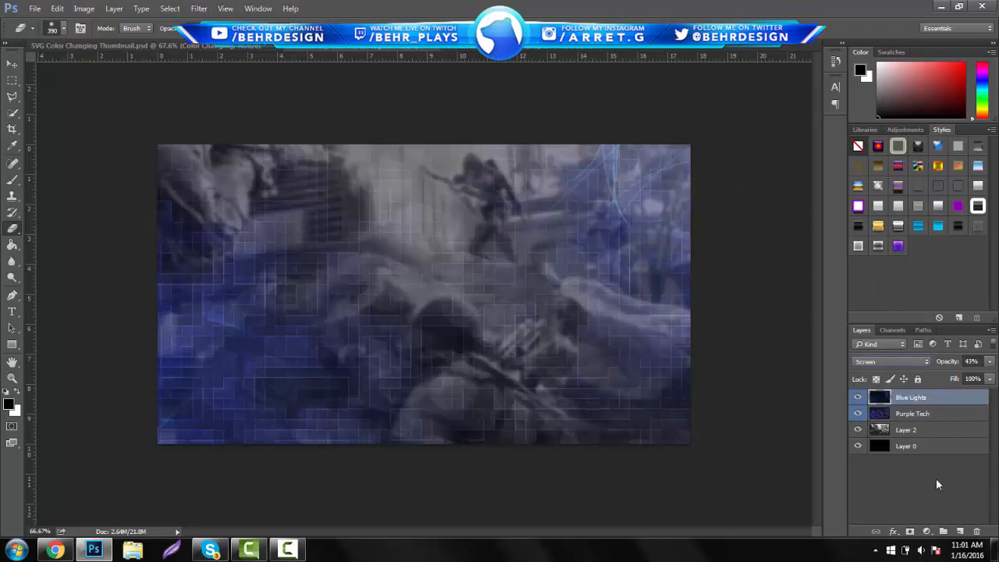
left_click(927, 531)
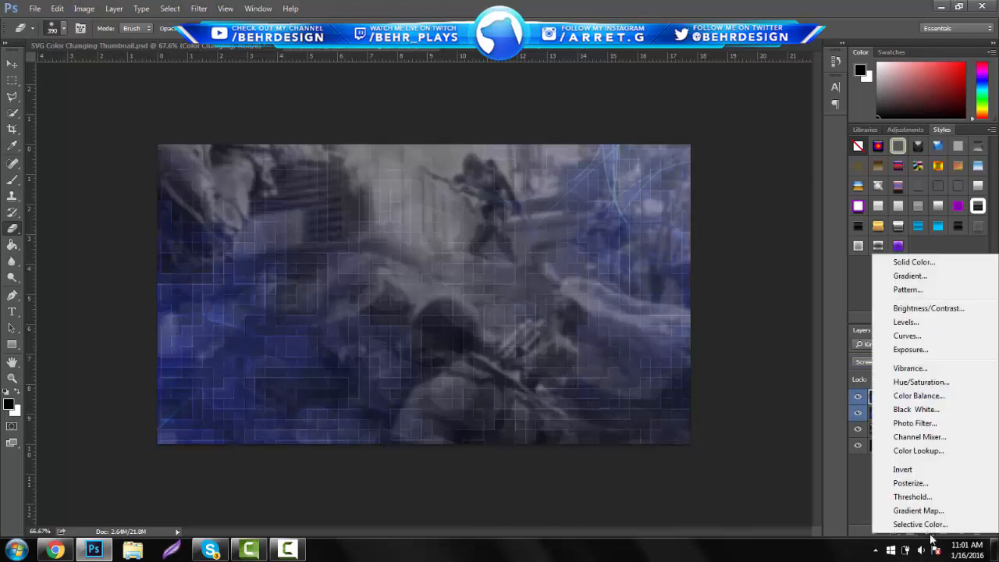
left_click(932, 351)
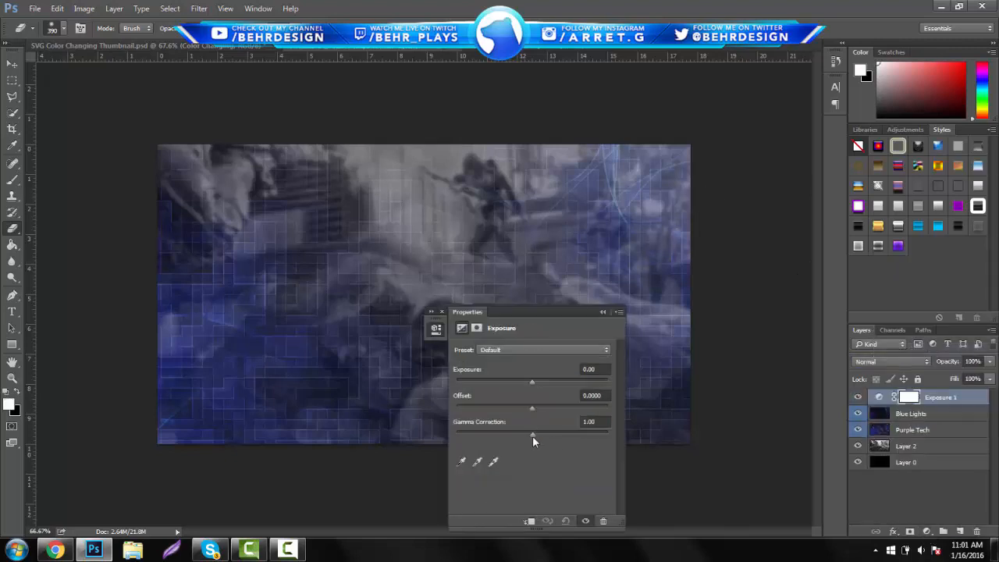
left_click_drag(532, 435, 538, 383)
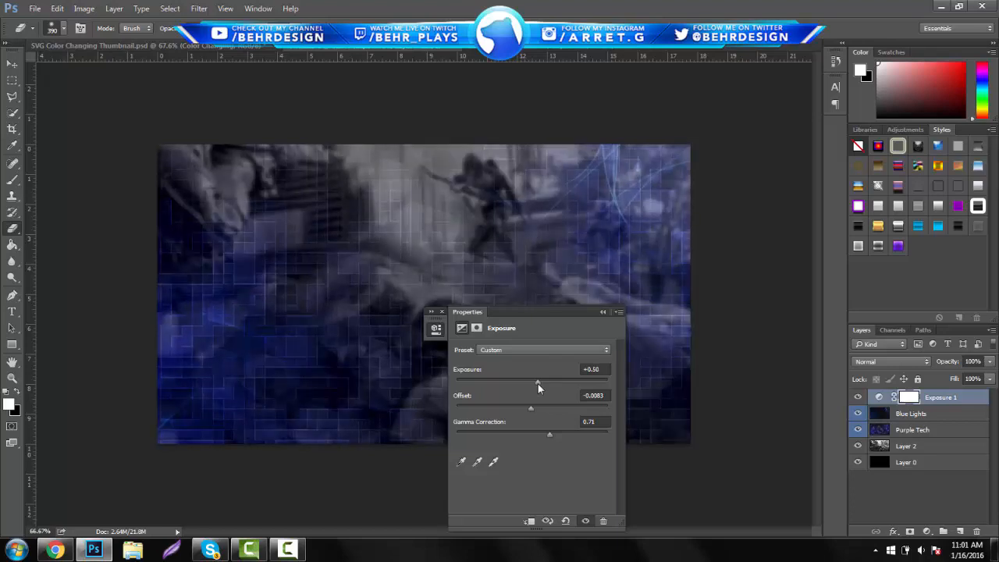
left_click(602, 311)
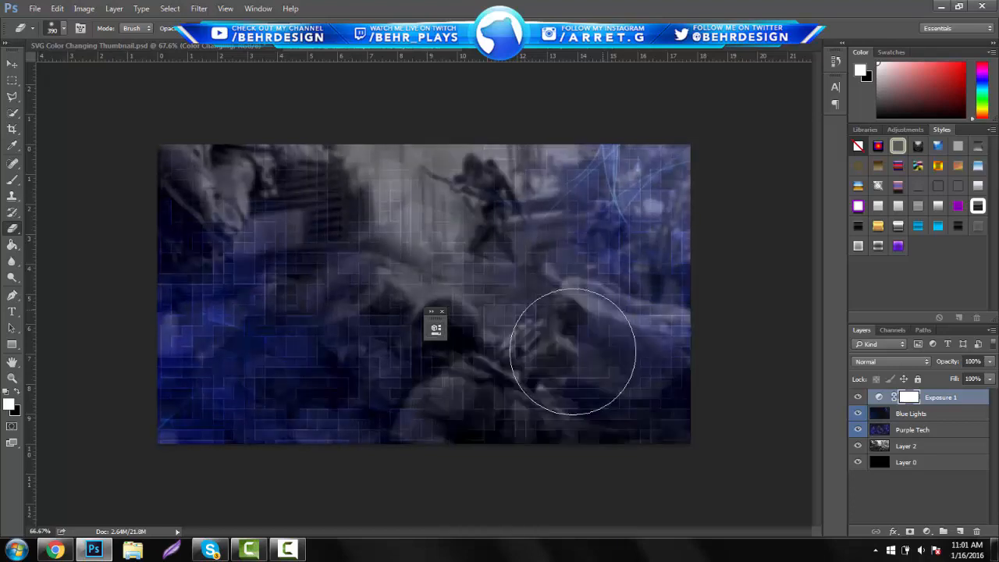
left_click(442, 311)
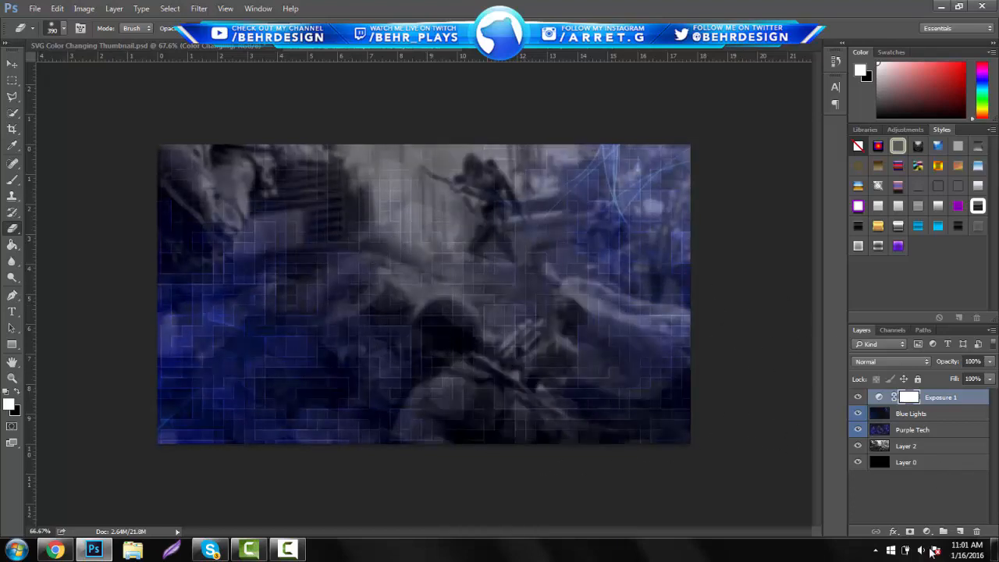
- Add a Brightness/Contrast adjustment layer above Exposure 1 with brightness 12 and contrast 57
left_click(928, 531)
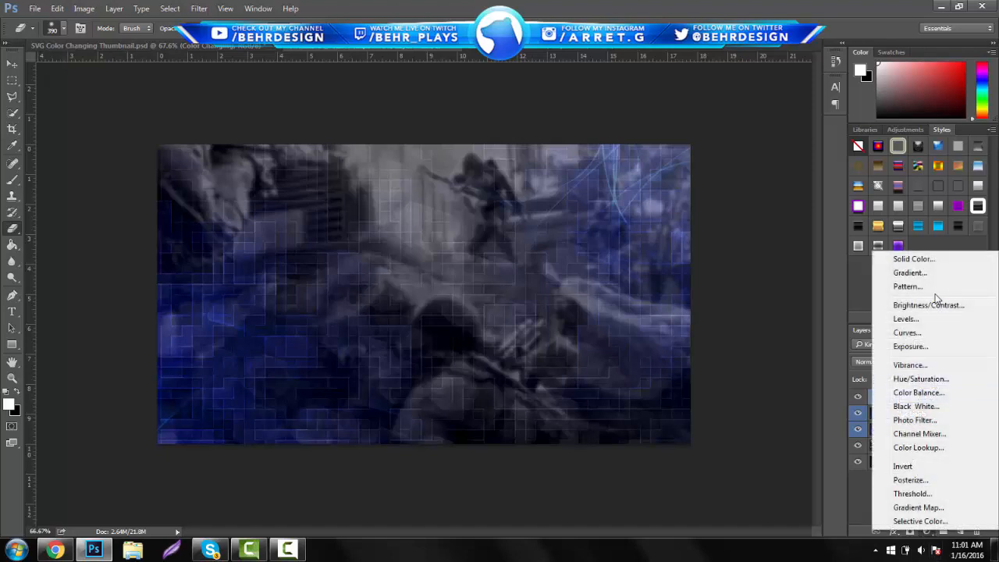
left_click(928, 305)
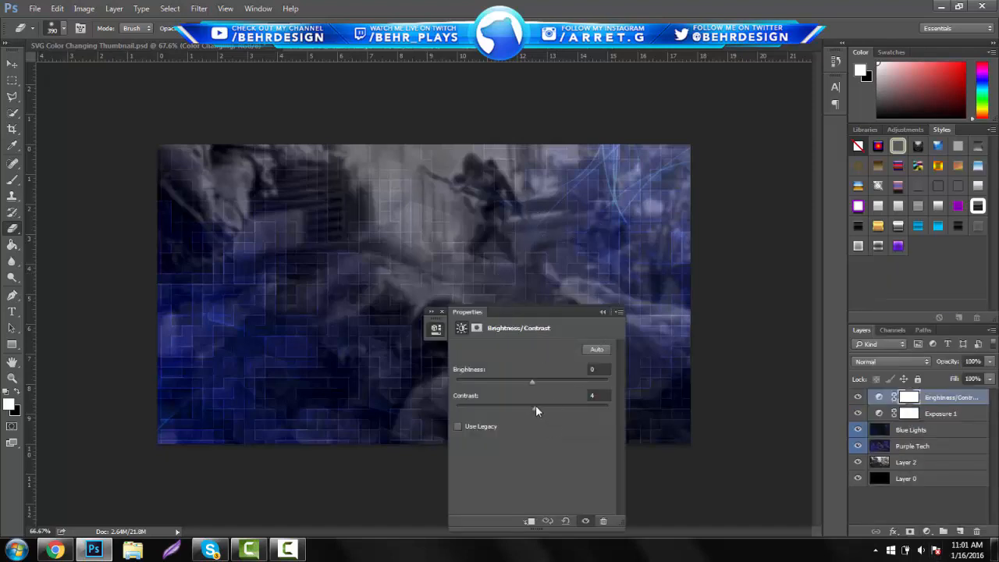
left_click_drag(535, 405, 537, 380)
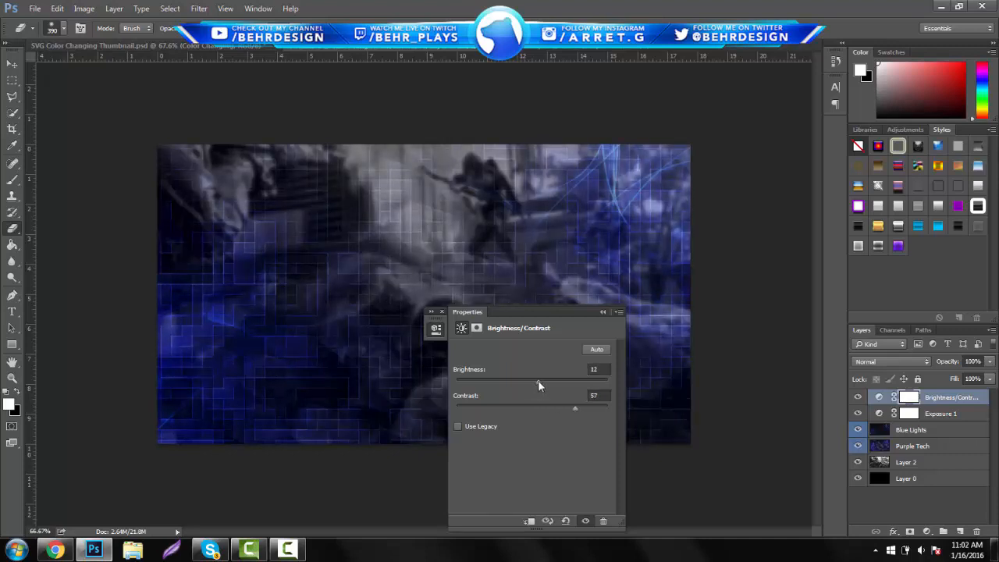
left_click(602, 312)
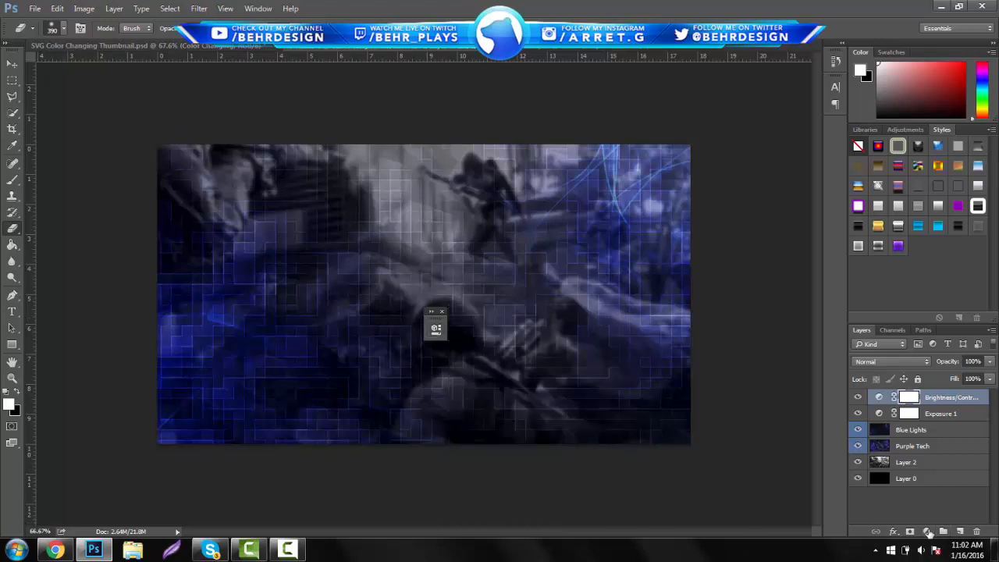
- Add a Hue/Saturation adjustment layer above the Brightness/Contrast layer with saturation +13
left_click(927, 530)
left_click(919, 375)
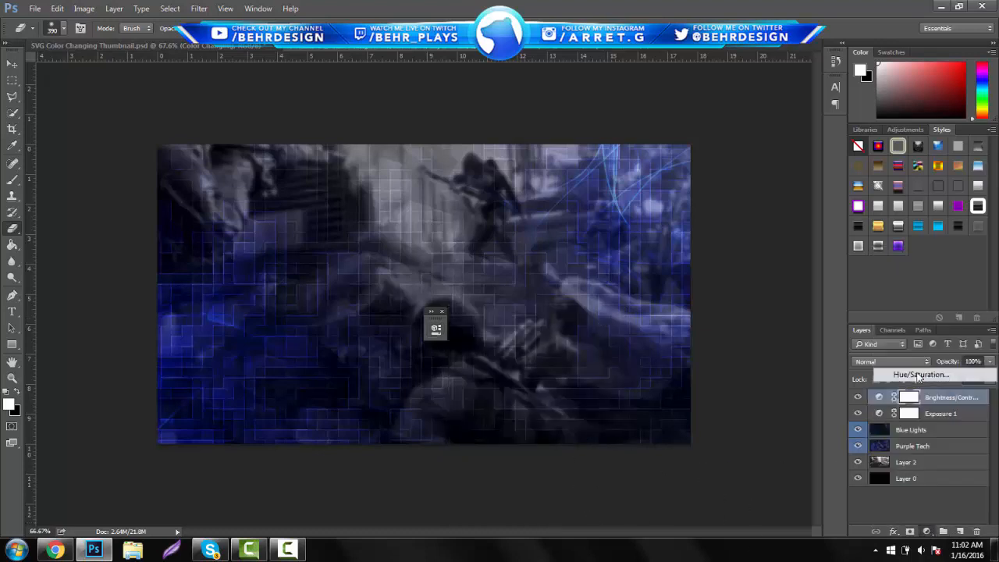
left_click_drag(532, 425, 541, 424)
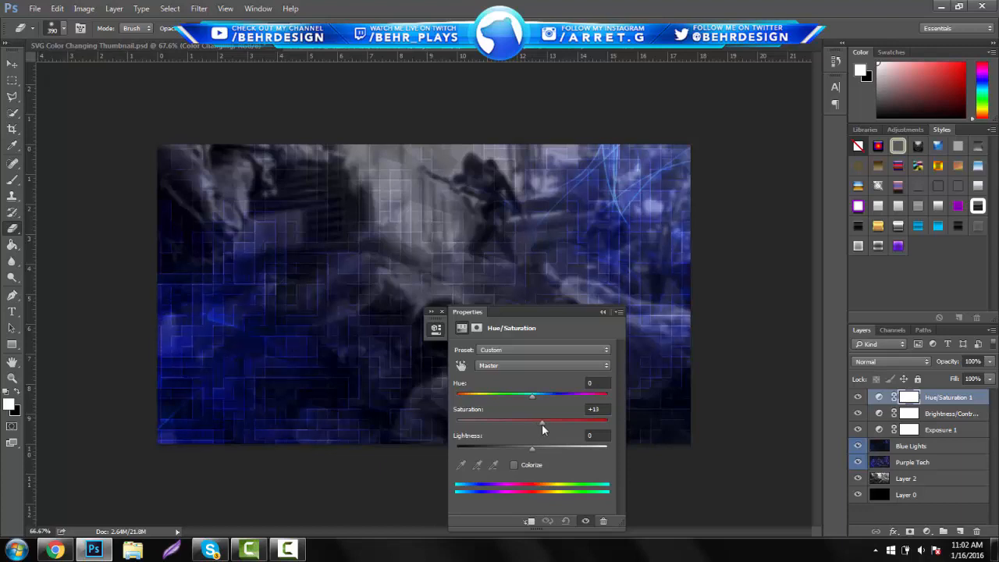
left_click(435, 328)
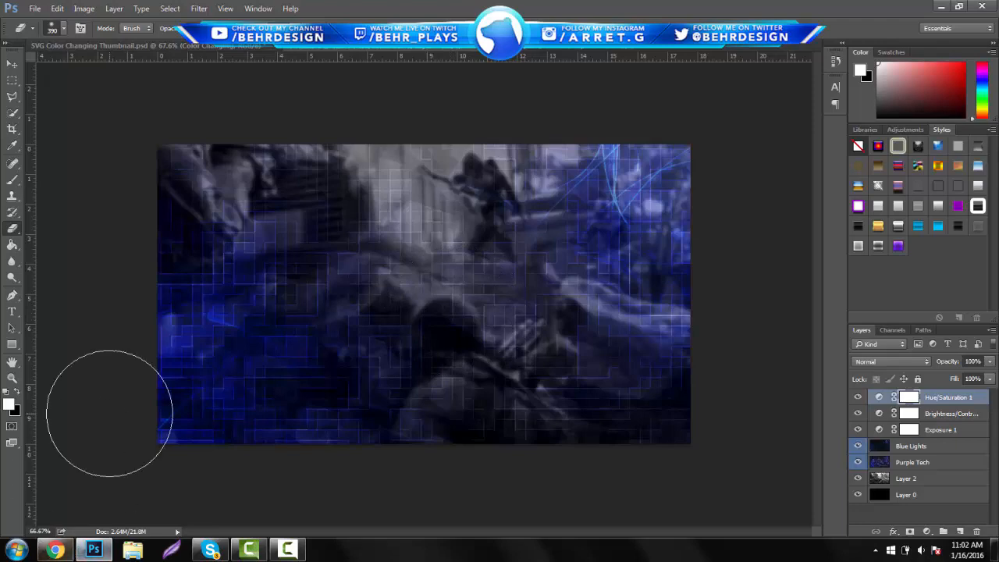
- Open the sniper rifle render SVG-100_BO3.png from the Desktop
left_click(12, 378)
left_click_drag(431, 290, 481, 294)
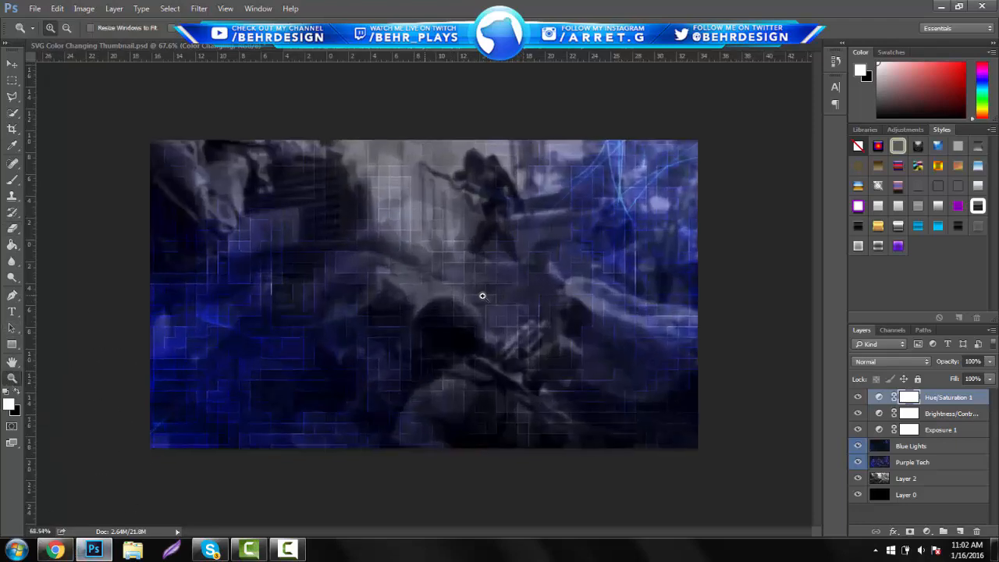
left_click(34, 8)
left_click(51, 29)
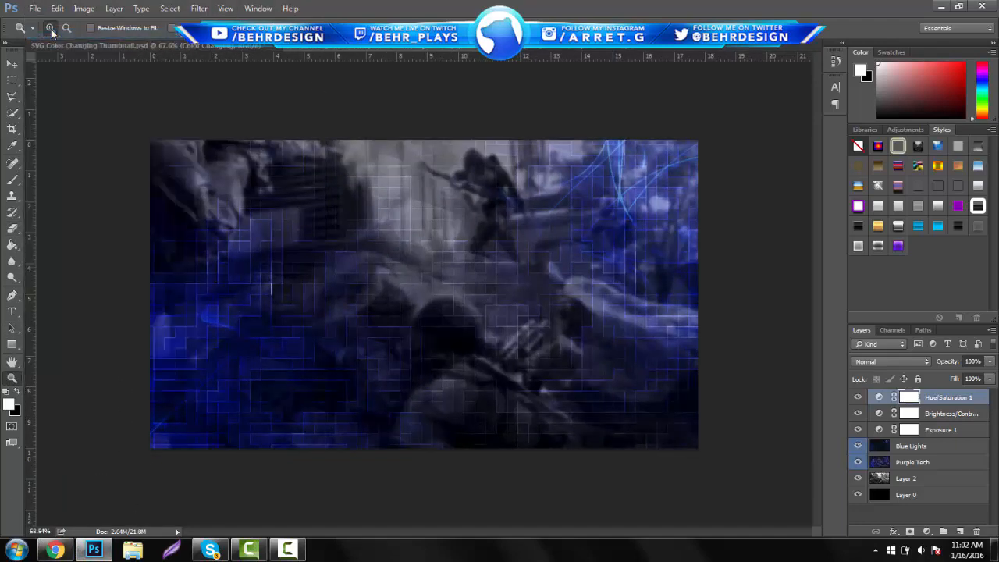
type("s")
left_click(50, 86)
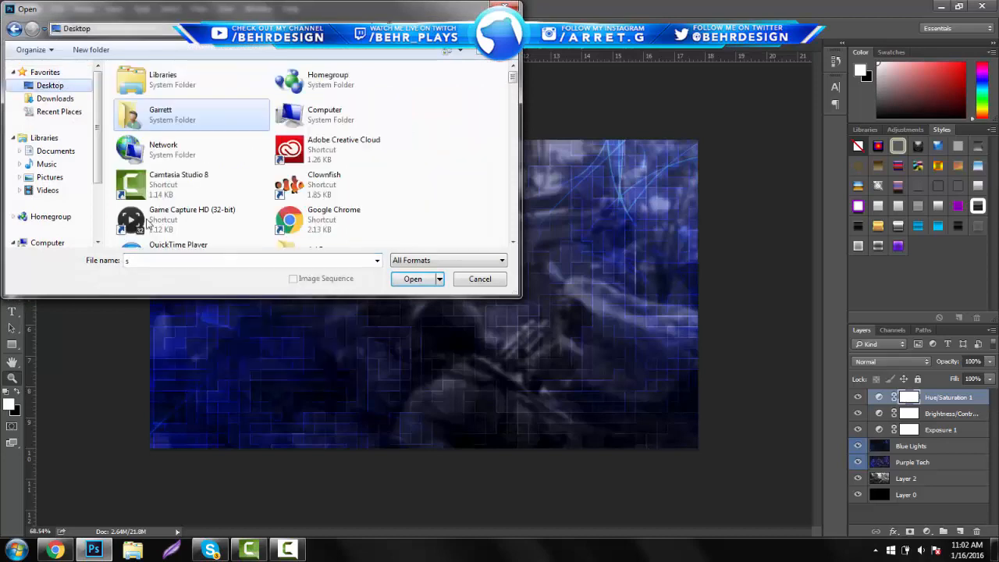
left_click(173, 260)
key("BackSpace")
type("s")
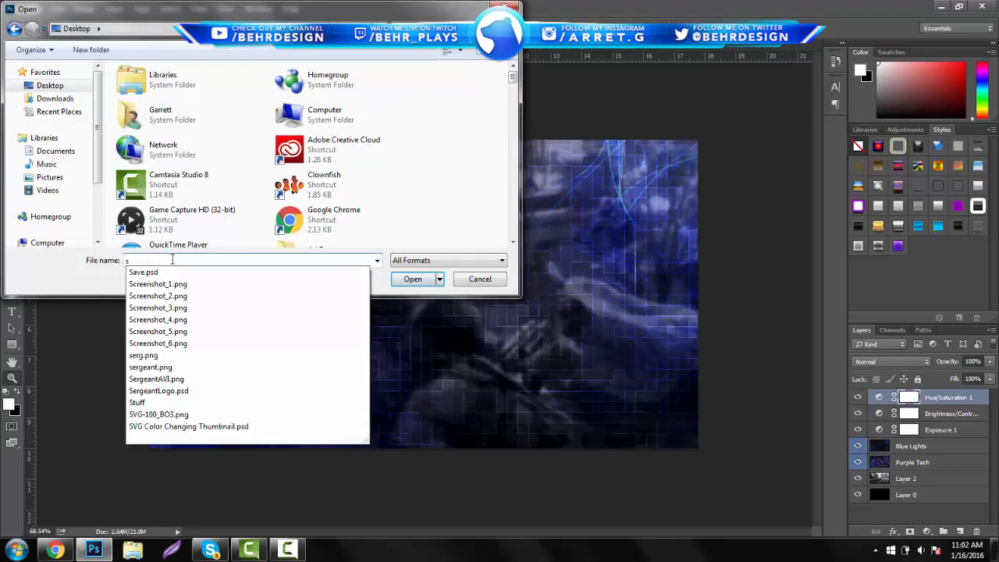
key("Up")
key("Up")
key("Return")
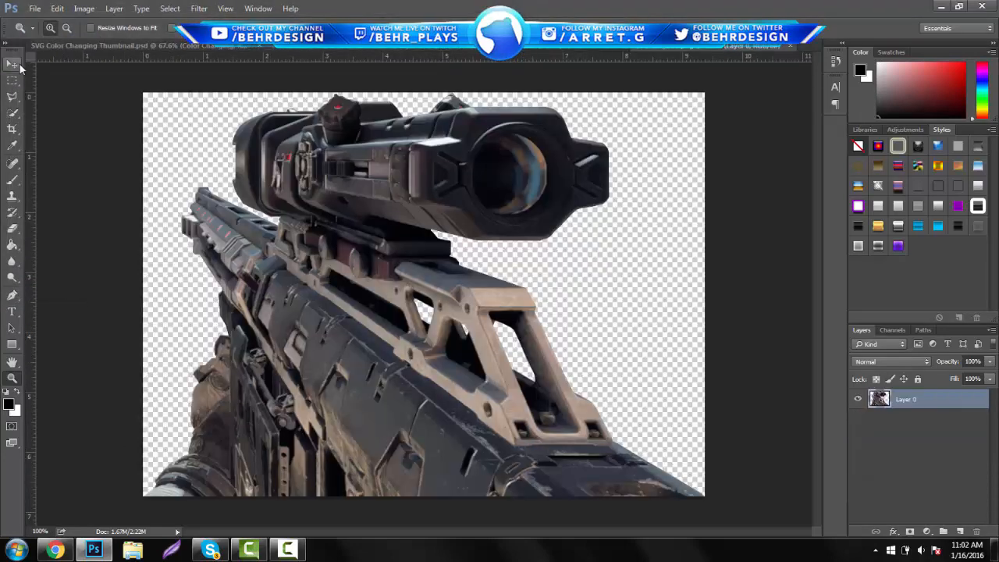
- Move the rifle render into the SVG Color Changing Thumbnail document and place it over the right half of the image
left_click(18, 66)
left_click_drag(394, 331, 186, 40)
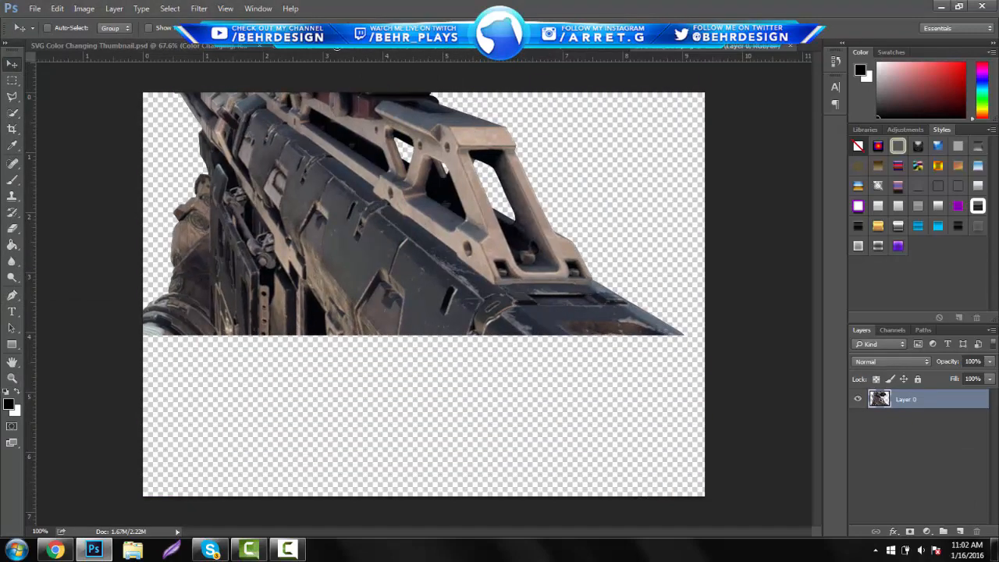
left_click_drag(337, 48, 532, 276)
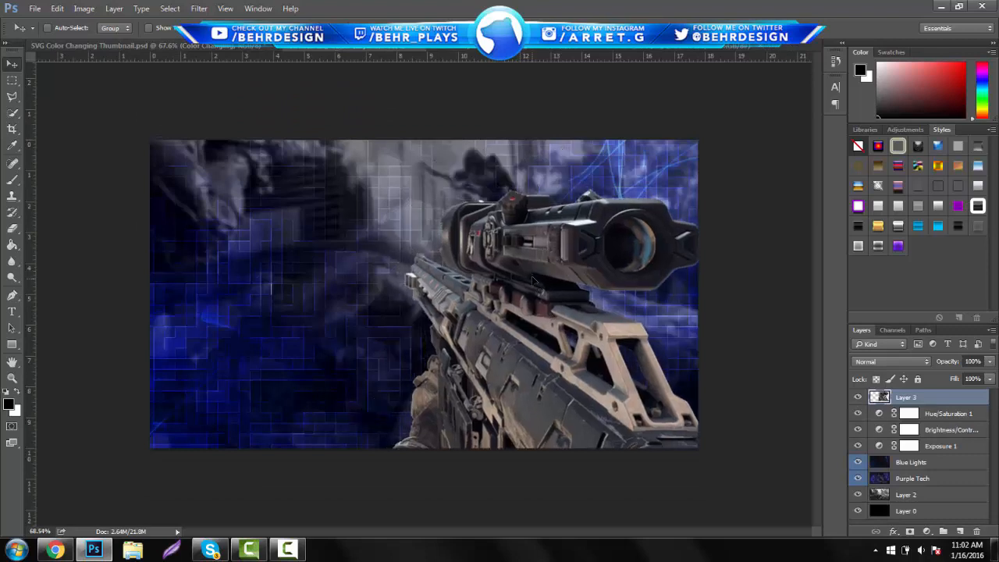
- Rotate the rifle layer slightly clockwise and shift it down and right so it runs off the canvas edges
key("ctrl+t")
left_click_drag(341, 253, 353, 223)
left_click_drag(498, 304, 509, 321)
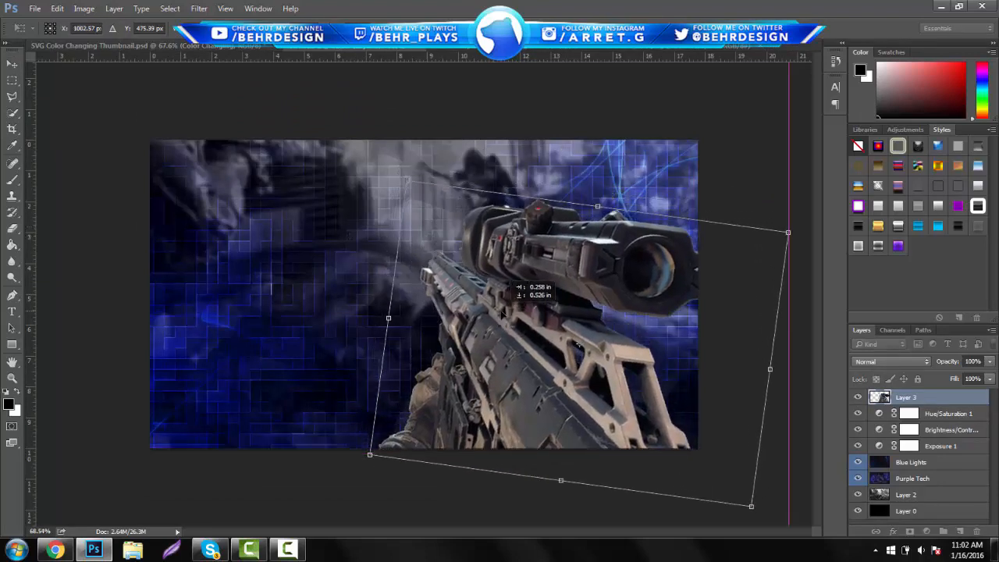
key("Return")
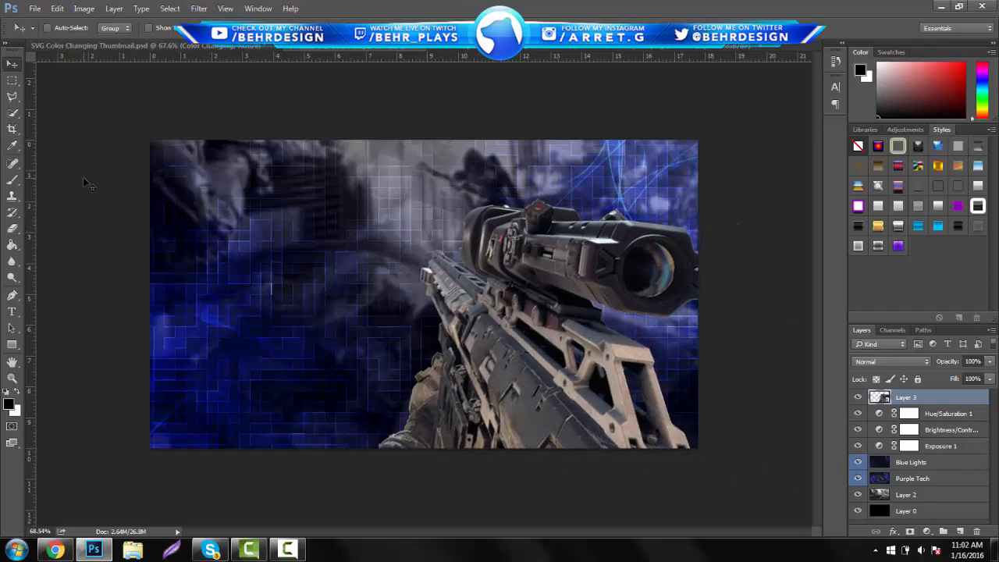
- Convert the rifle on Layer 3 to black and white with the Default preset
left_click(85, 8)
mouse_move(103, 40)
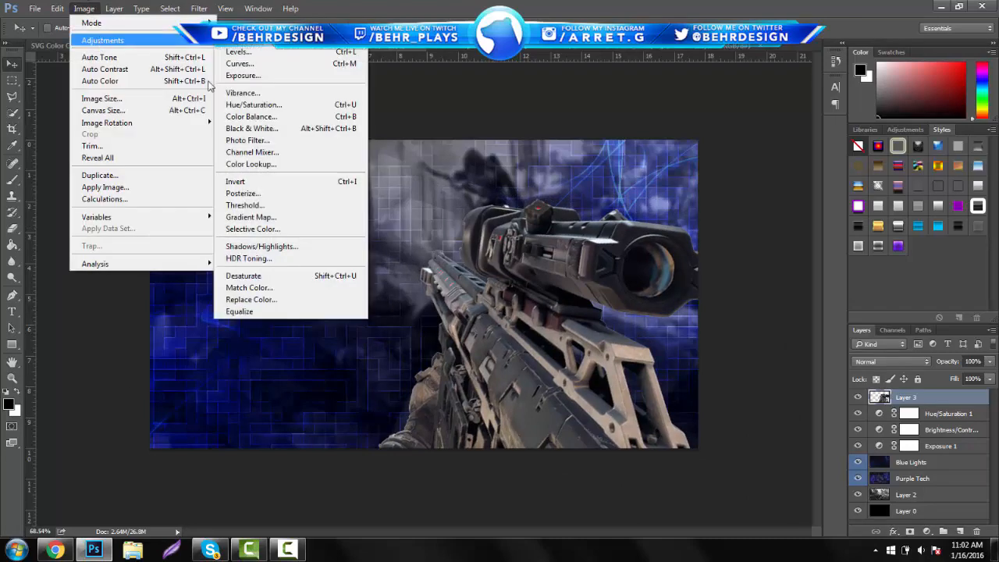
left_click(290, 129)
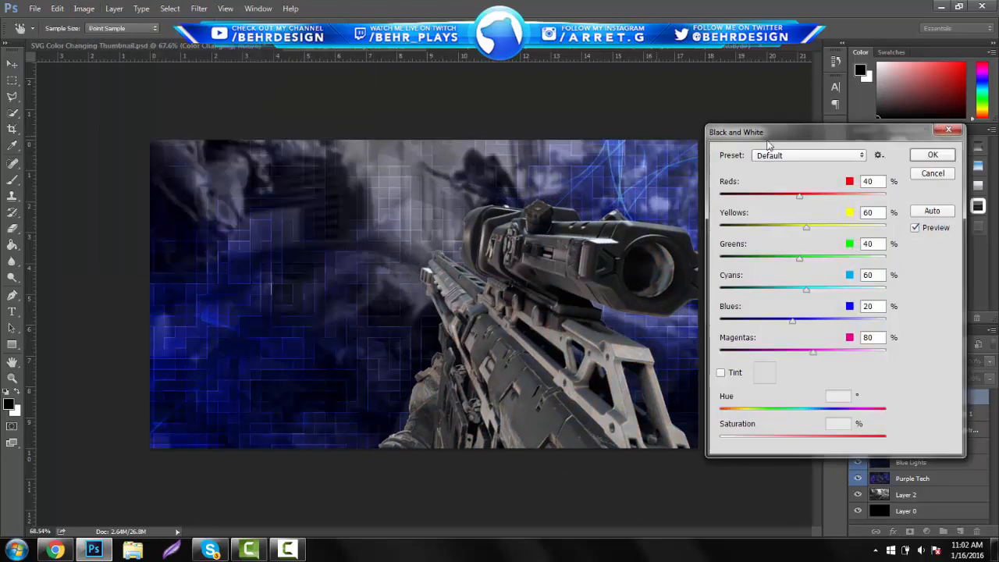
left_click(934, 155)
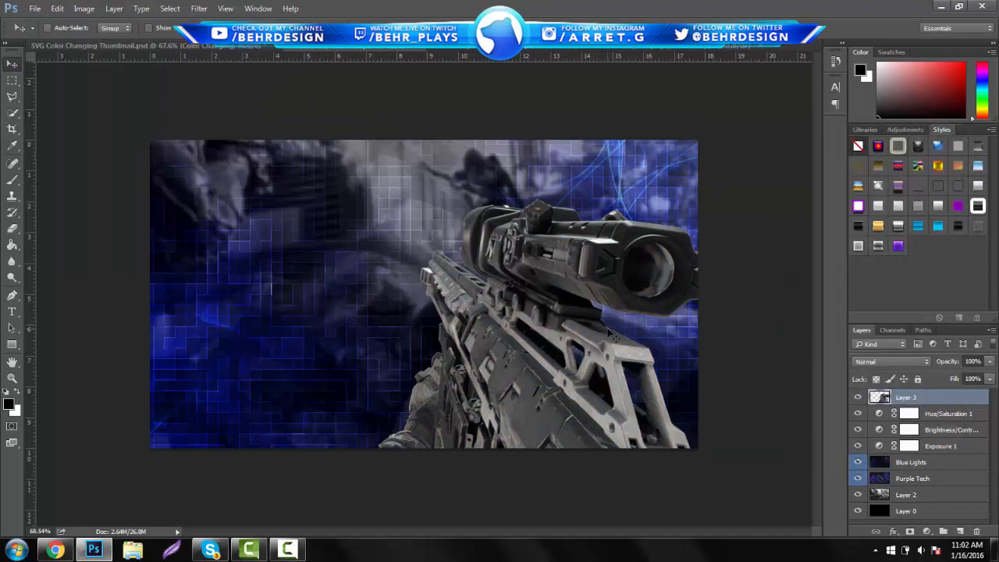
- Raise the contrast of the rifle layer to about 33 with a Brightness/Contrast adjustment, leaving brightness at 0
left_click(86, 9)
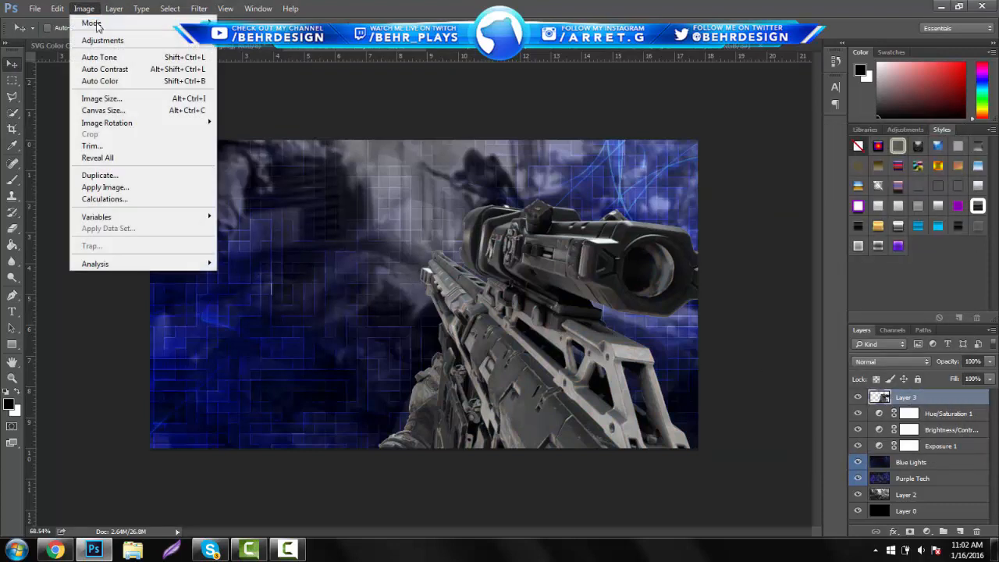
mouse_move(108, 44)
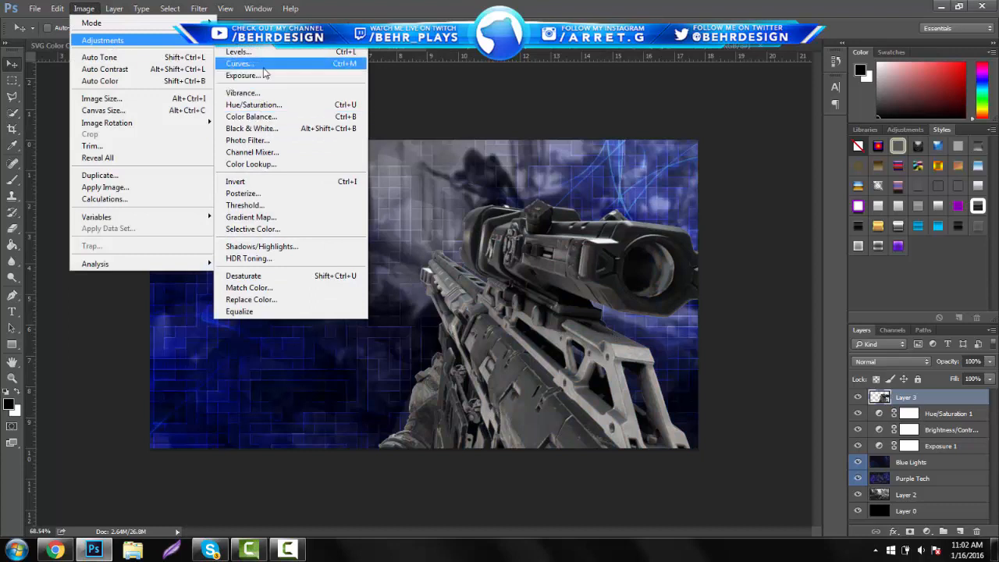
left_click(265, 37)
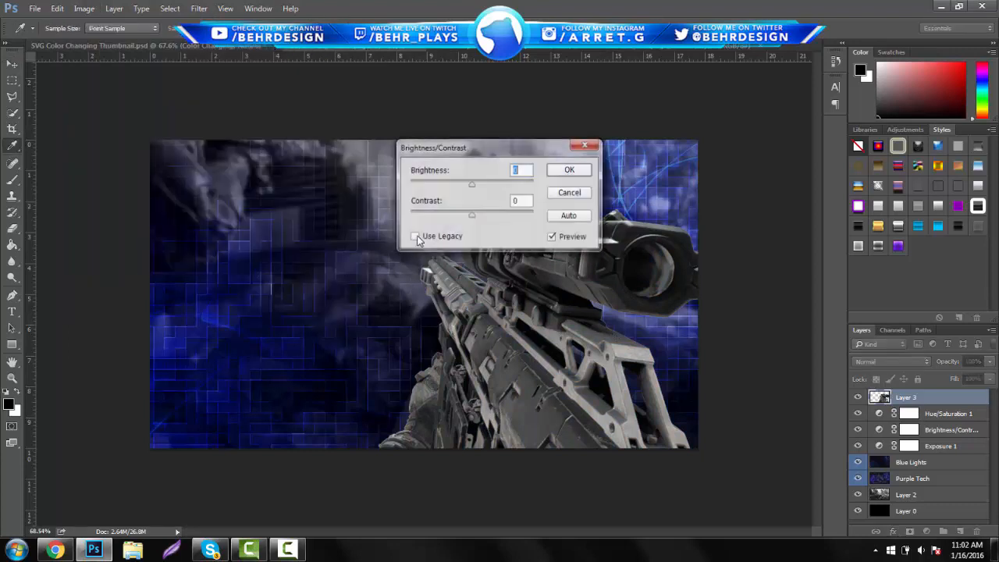
left_click(474, 216)
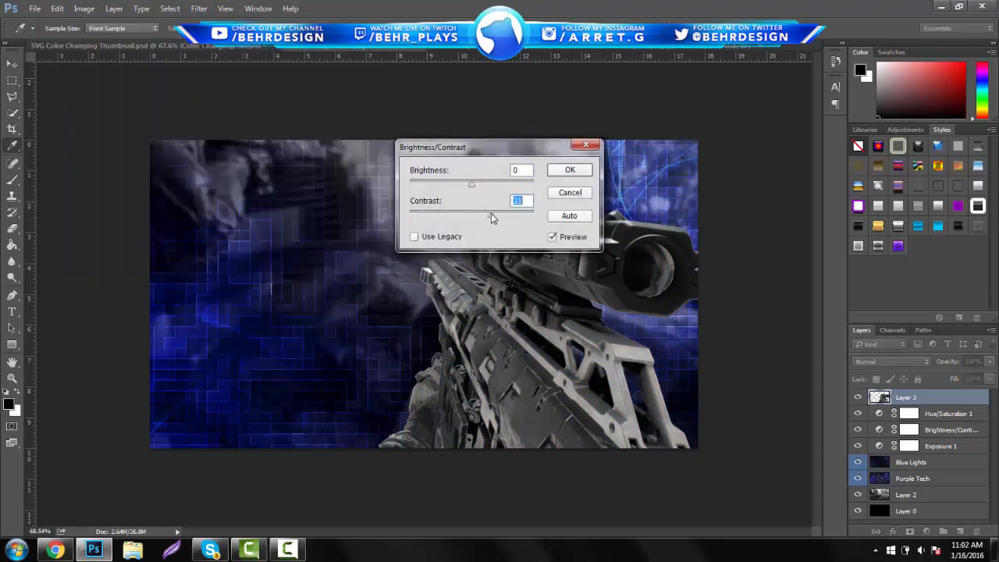
left_click(570, 169)
- Apply an Exposure adjustment with gamma correction 0.82 to the rifle layer, and nudge the rifle slightly right
left_click(83, 11)
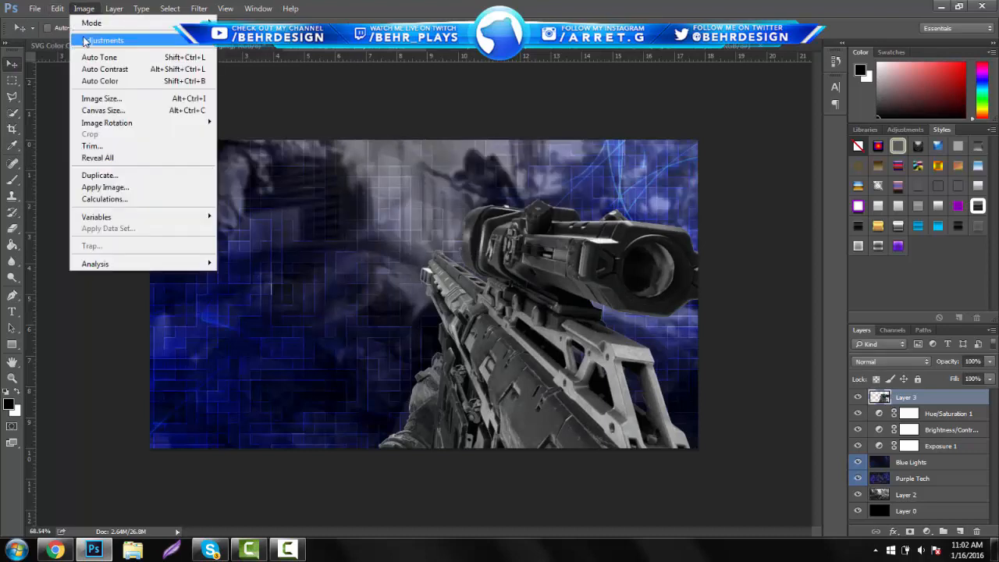
mouse_move(86, 40)
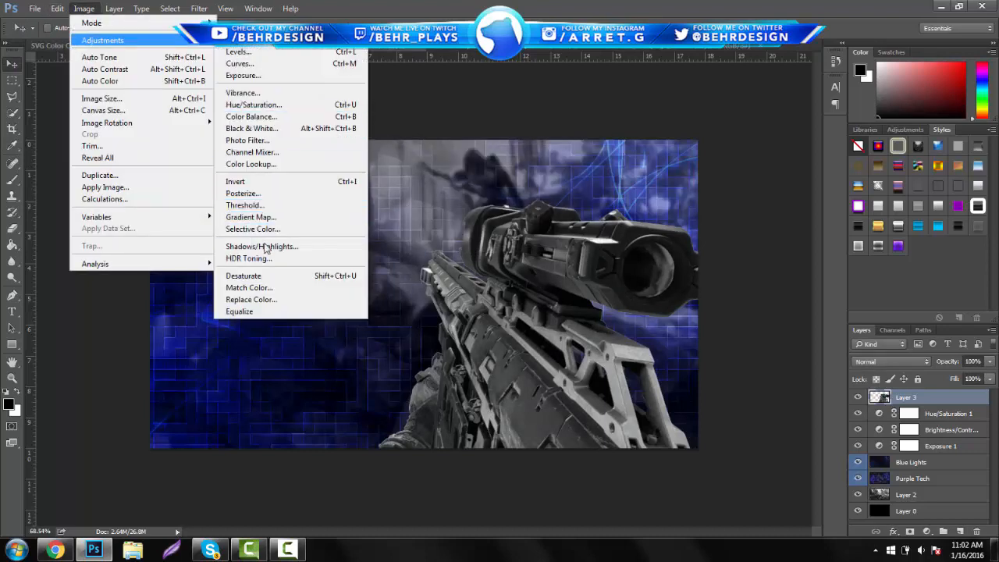
left_click(242, 75)
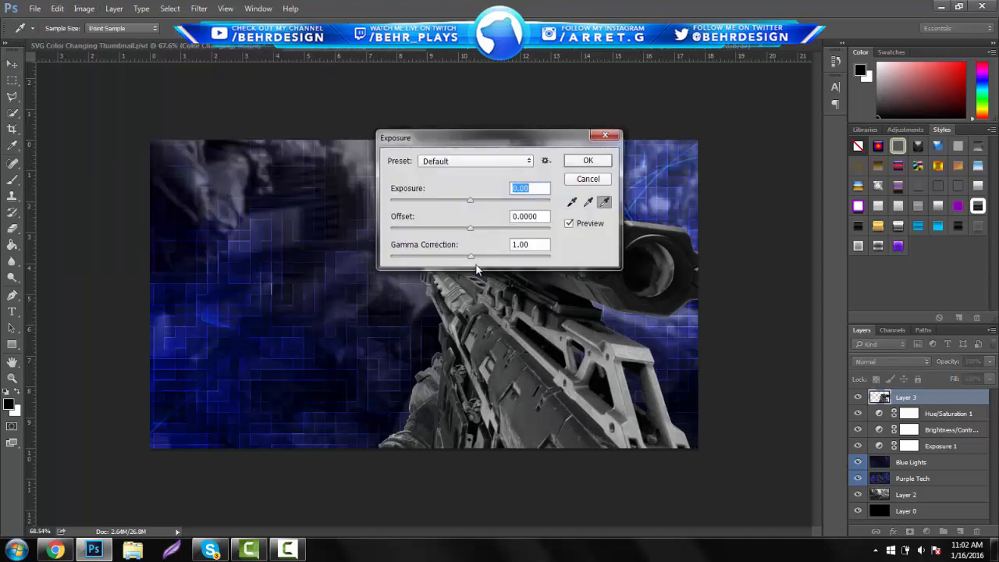
left_click_drag(471, 253, 481, 255)
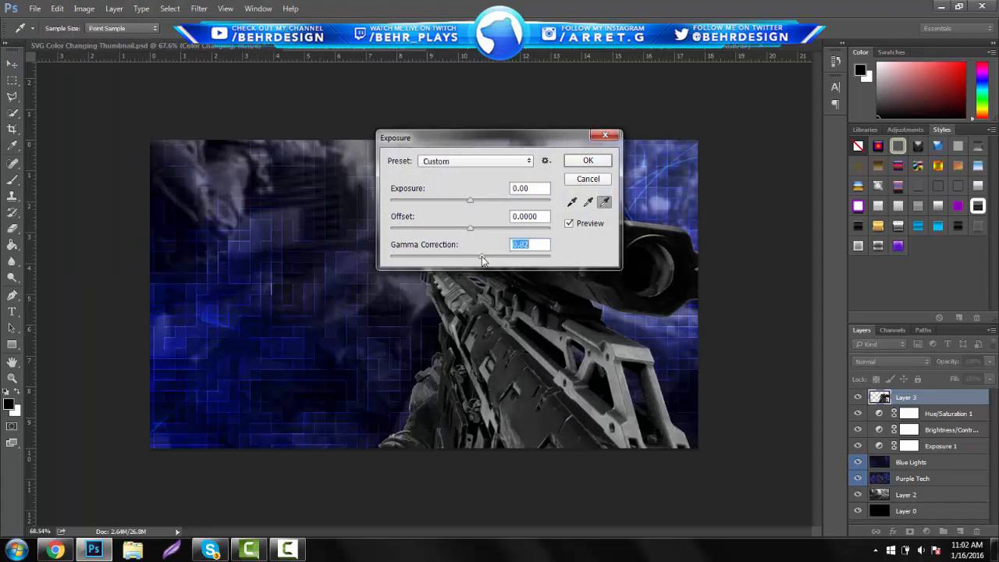
left_click(587, 160)
mouse_move(563, 209)
left_mouse_down()
mouse_move(572, 209)
mouse_move(556, 208)
left_mouse_up()
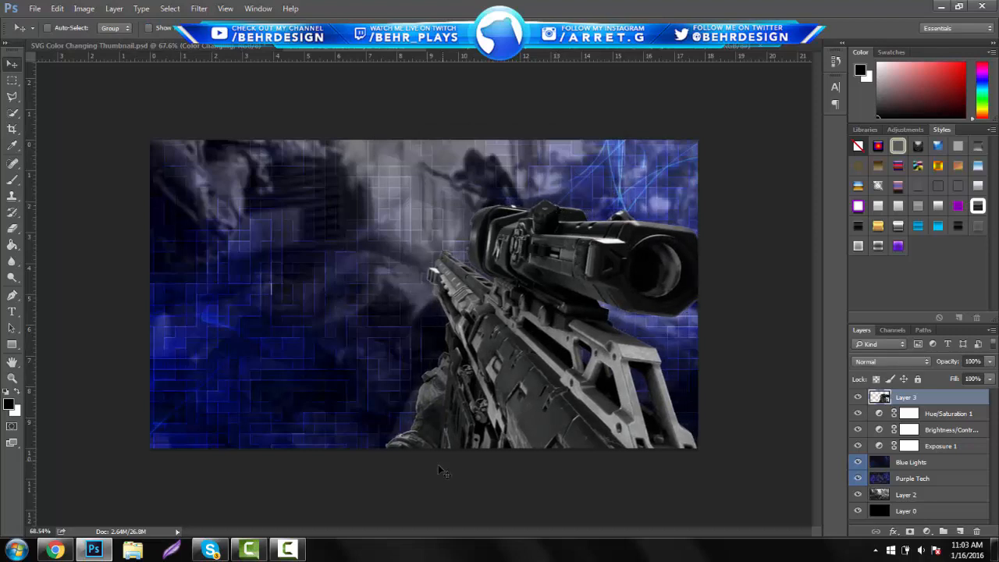
- Add a Stroke layer style to the rifle on Layer 3 with the white colour ffffff
right_click(905, 399)
left_click(819, 53)
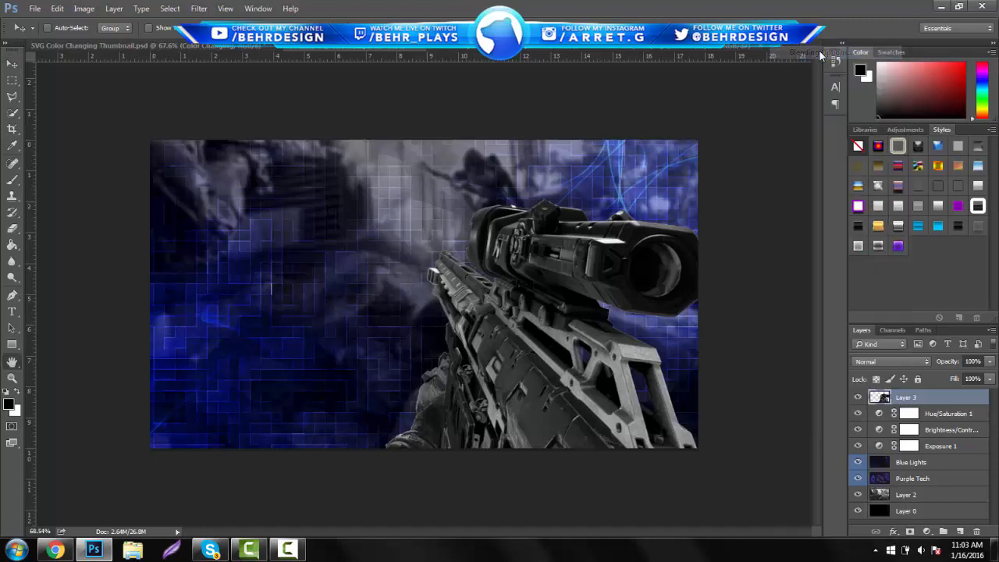
left_click_drag(698, 74, 867, 61)
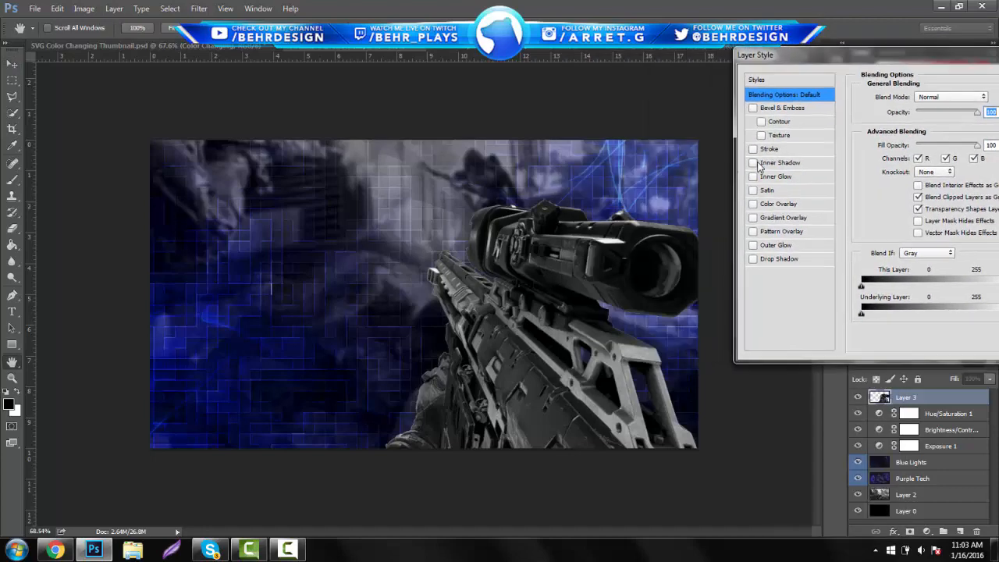
left_click(754, 149)
left_click(896, 185)
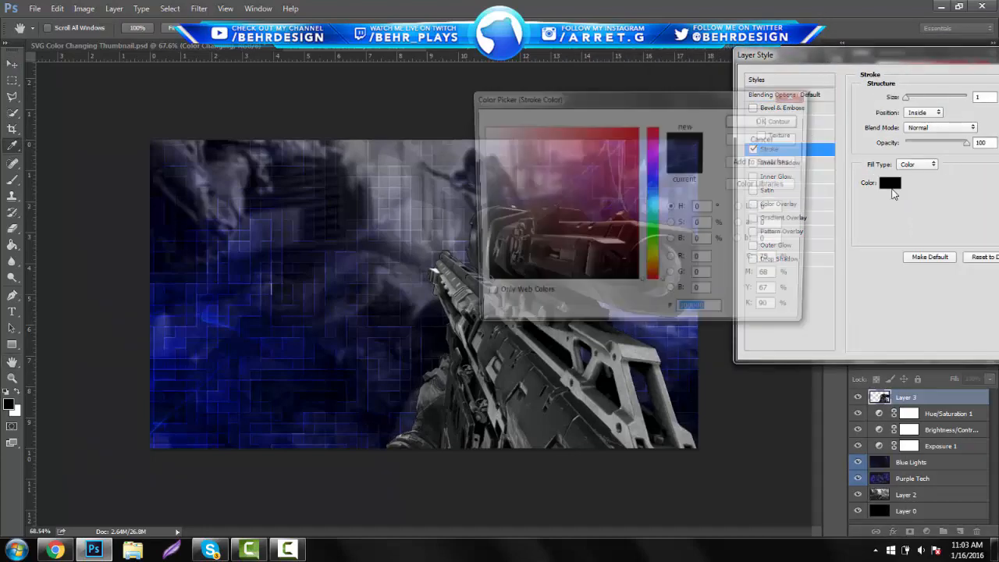
type("ffffff")
left_click(763, 119)
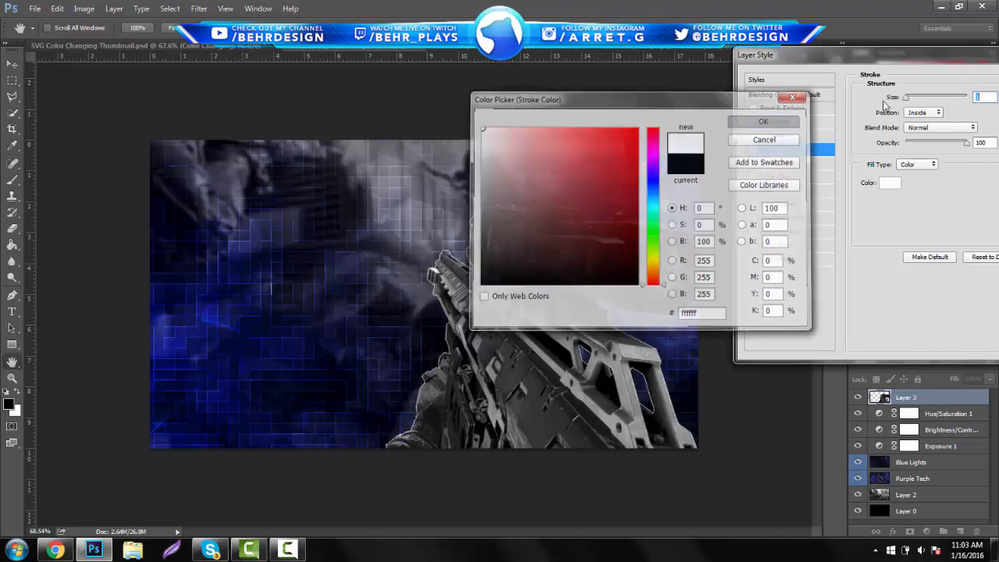
- Position the rifle's stroke Outside and set its size to 4 px
left_click(919, 112)
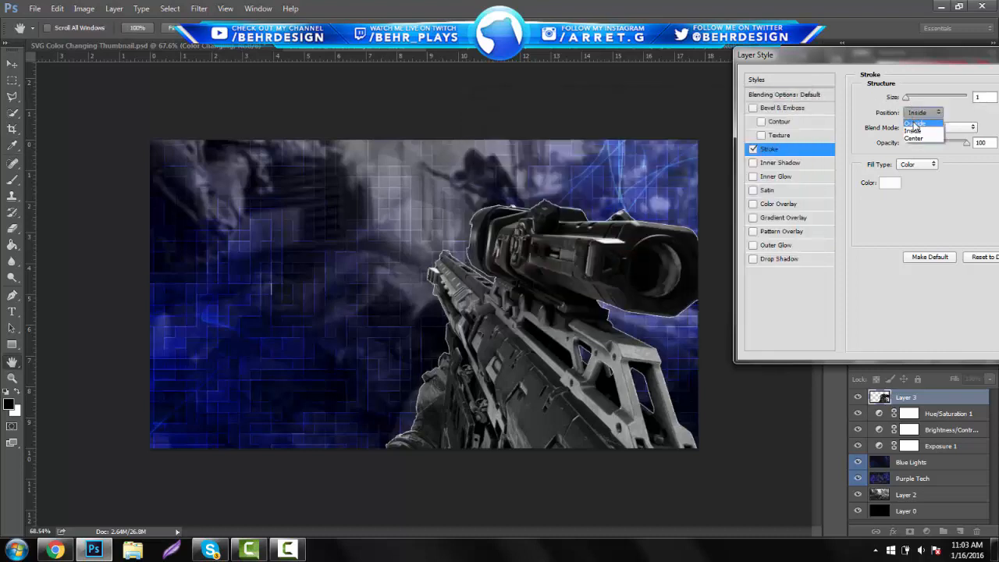
left_click(916, 118)
left_click_drag(907, 96, 908, 97)
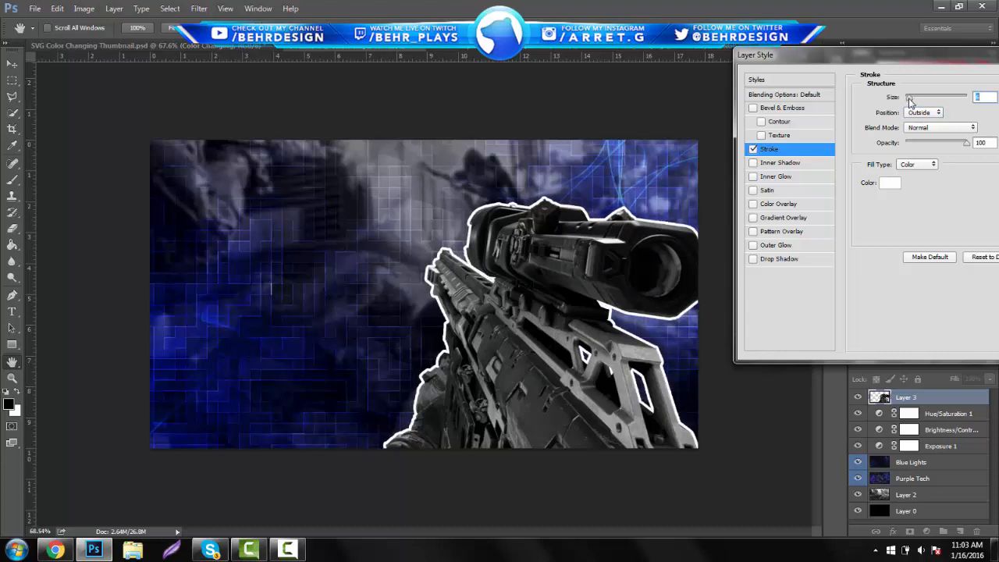
type("4")
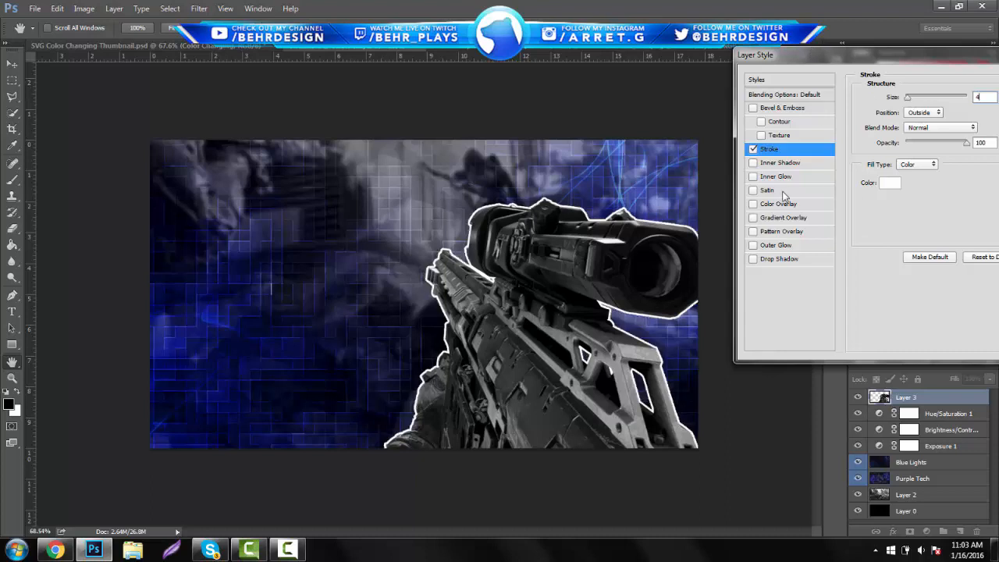
- Enable an Outer Glow on the rifle layer with a bright blue colour and the Normal blend mode
left_click(772, 246)
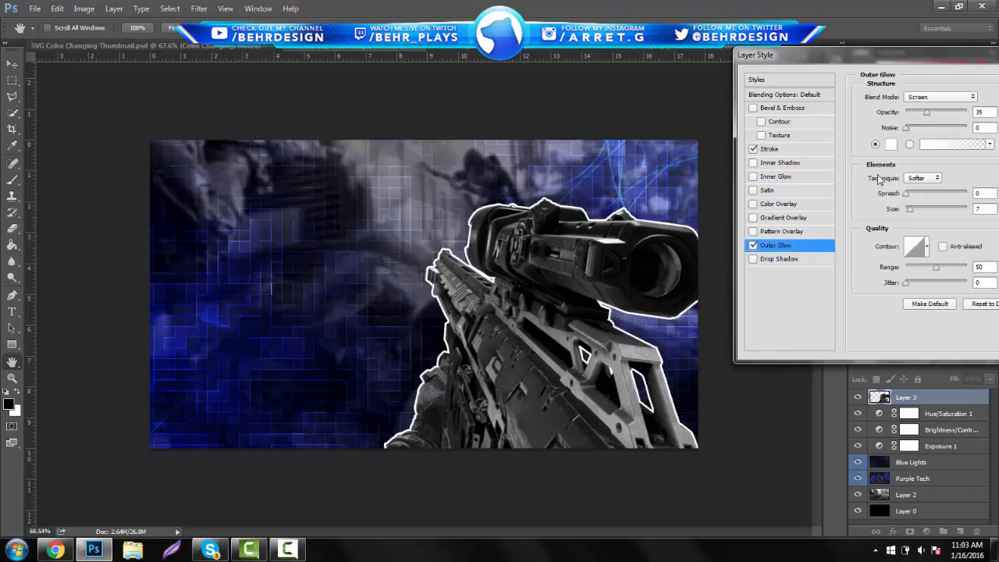
left_click(890, 145)
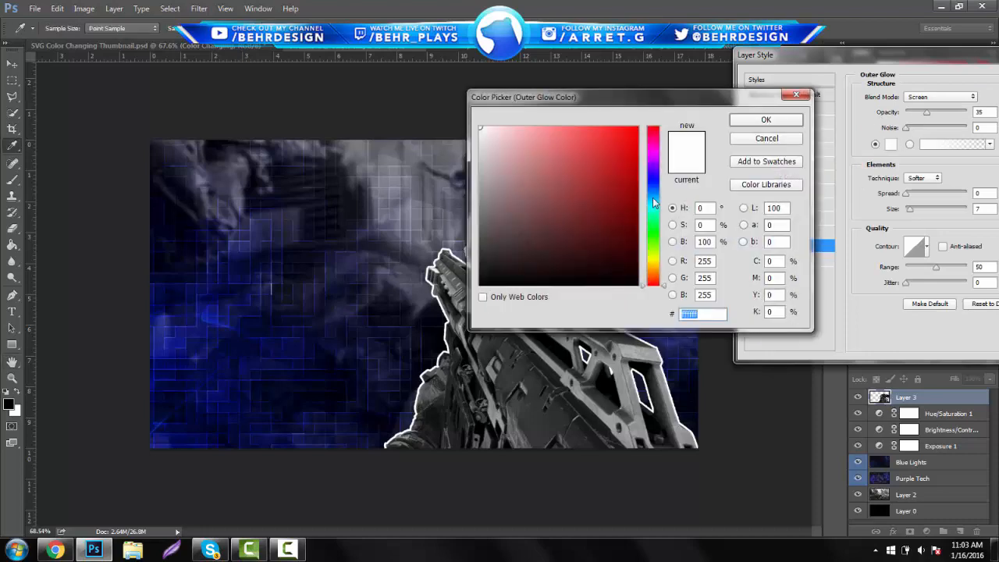
left_click(653, 195)
left_click(638, 128)
left_click(765, 119)
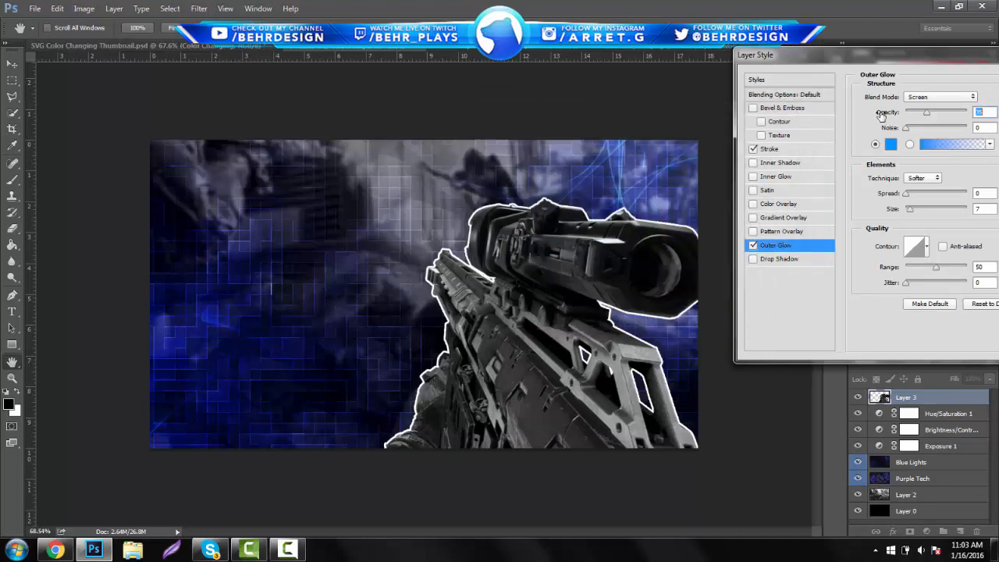
left_click(921, 97)
left_click(913, 108)
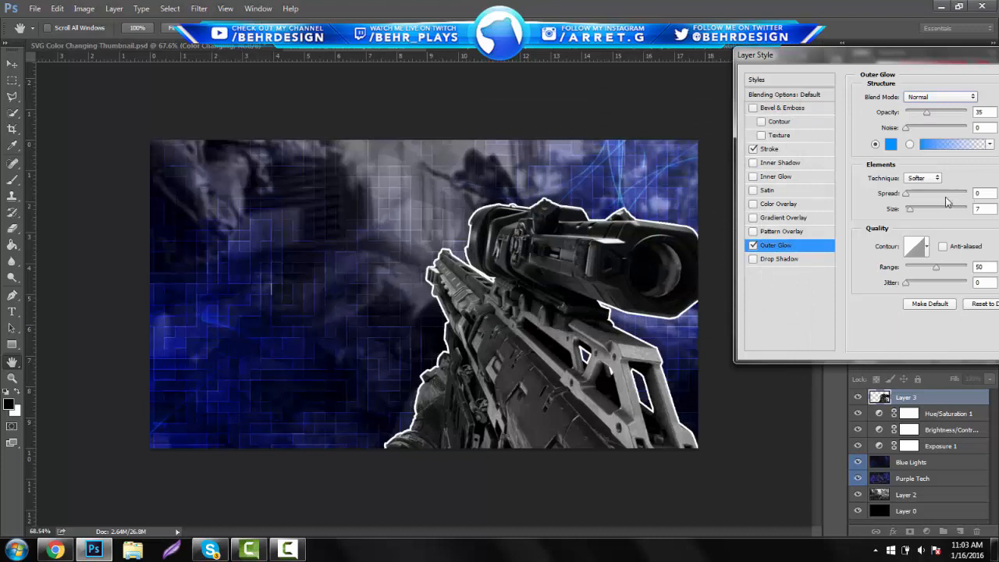
- Set the rifle's Outer Glow to 100% opacity, 8% spread and 163 px size, and recolour it to blue 0066ff
left_click_drag(908, 211, 927, 211)
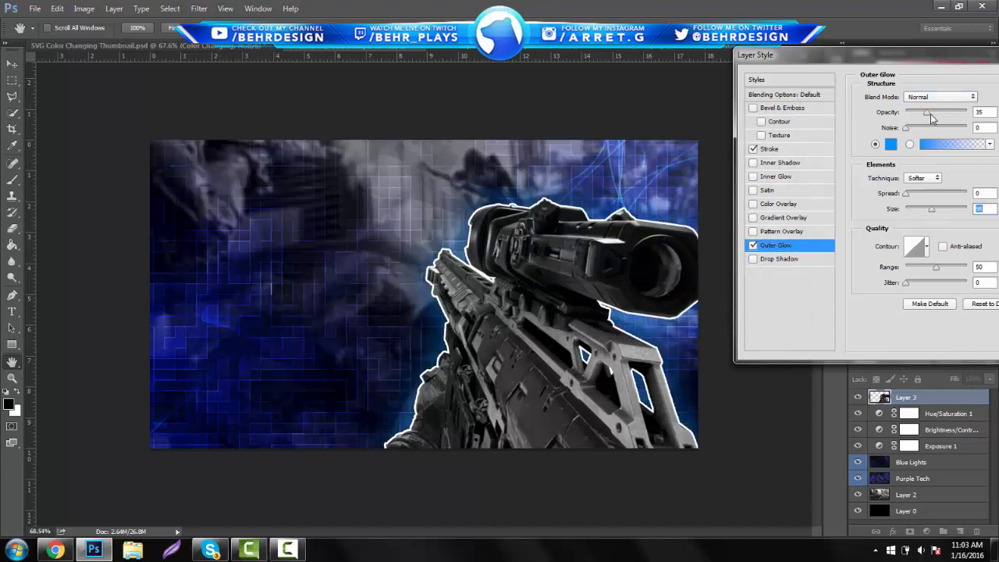
left_click_drag(931, 117, 968, 115)
left_click_drag(906, 194, 946, 211)
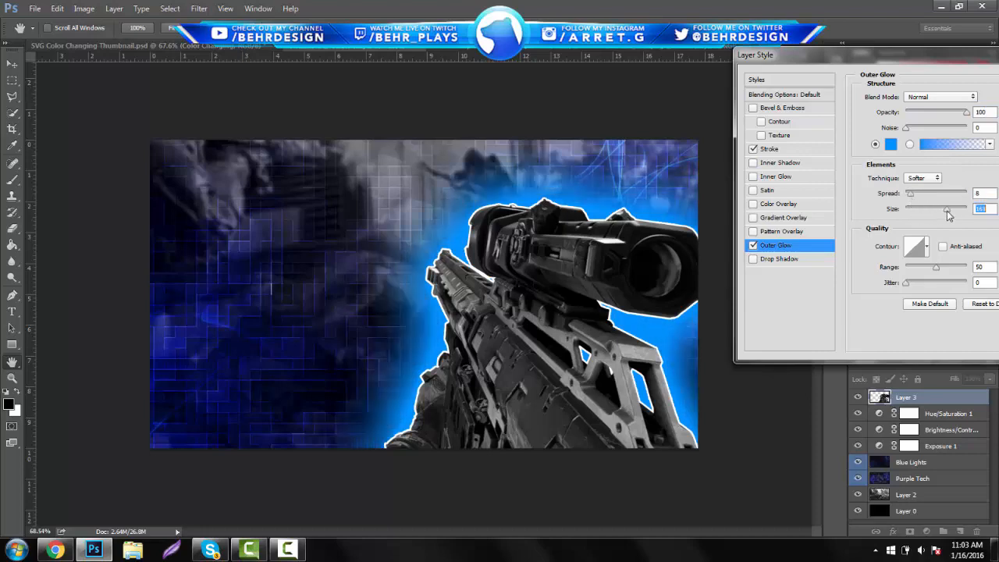
left_click(890, 143)
left_click(659, 194)
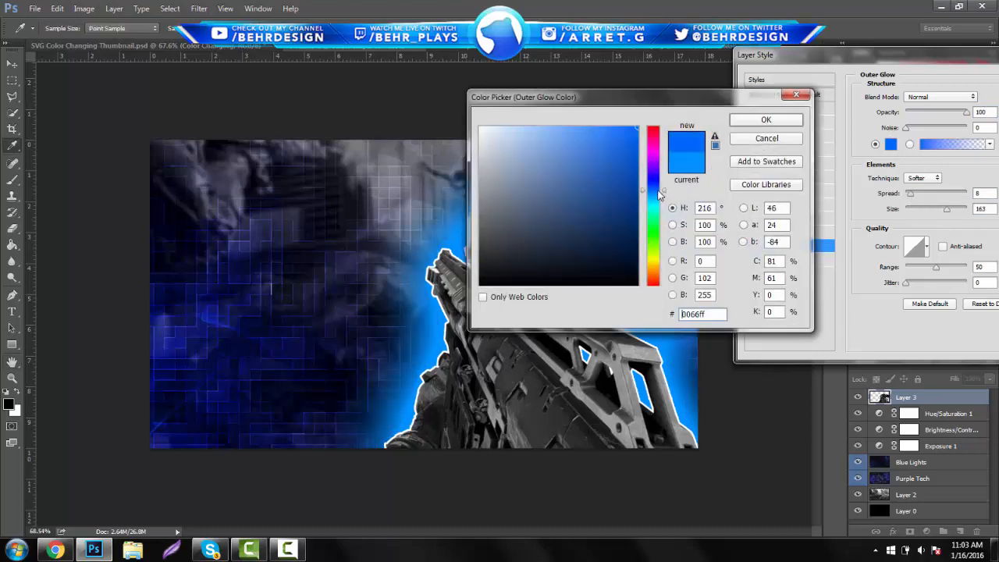
left_click(766, 120)
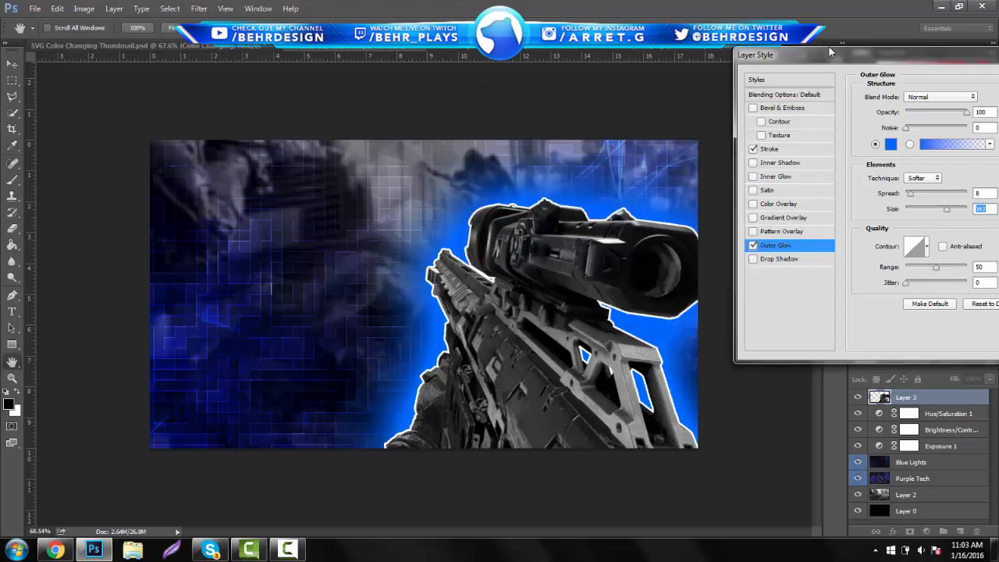
- Enable an Inner Glow on the rifle with the blue colour 0054ff and the Normal blend mode
left_click_drag(826, 59, 765, 60)
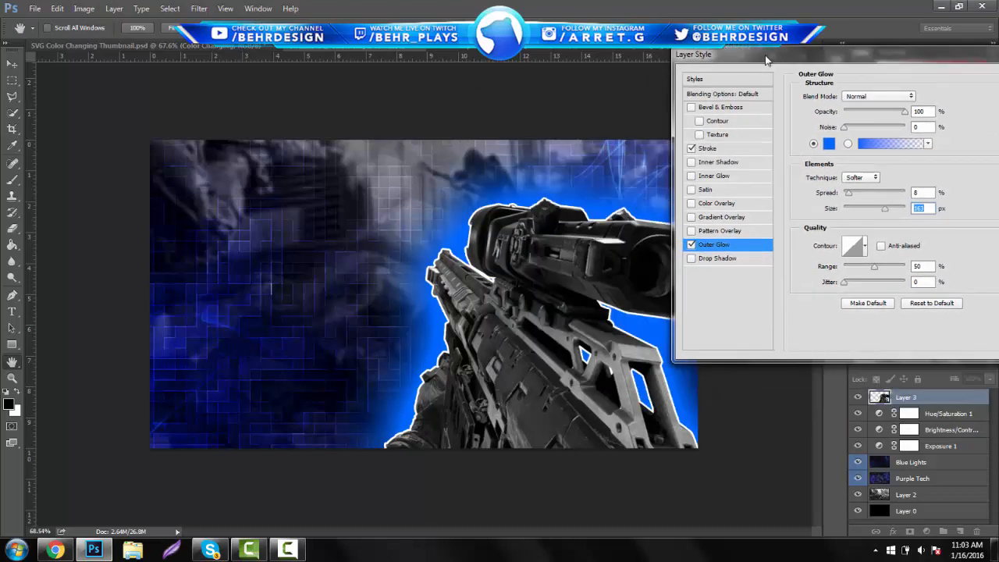
left_click(710, 177)
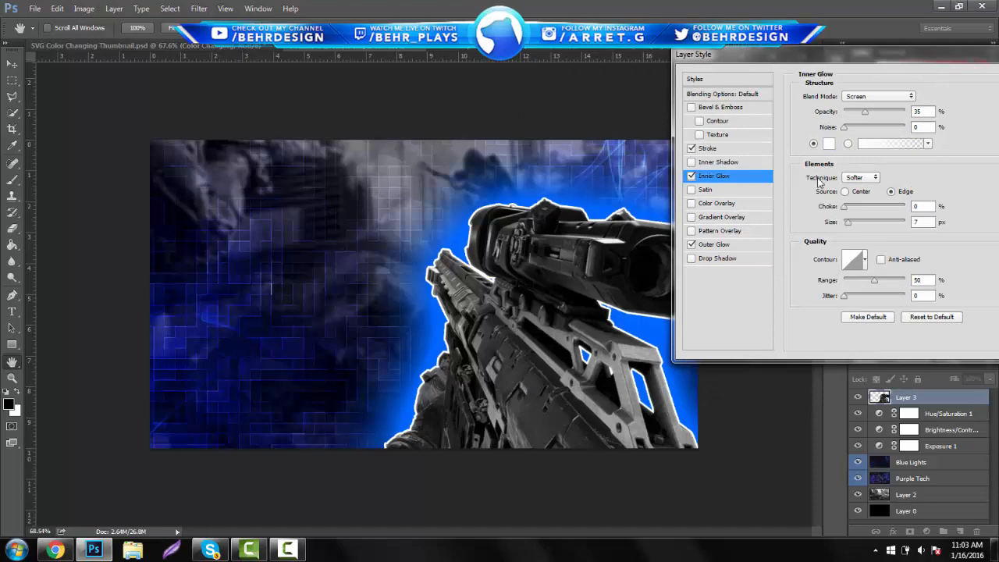
left_click(828, 144)
left_click(654, 189)
left_click_drag(623, 142, 754, 94)
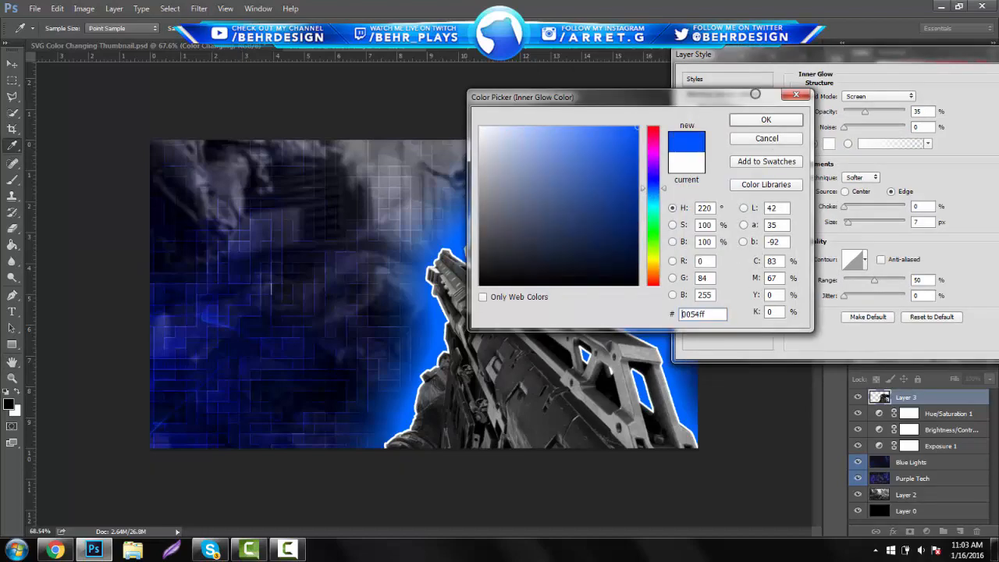
left_click(760, 122)
left_click(894, 96)
left_click(886, 108)
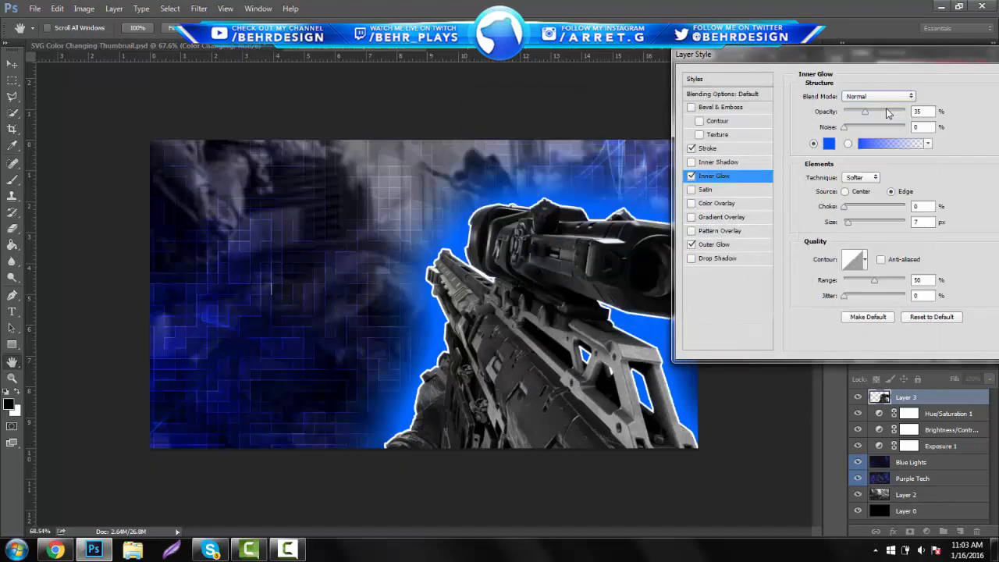
- Set the rifle's Inner Glow to 100% opacity, 0% choke and 40 px size, and apply the layer styles
left_click_drag(854, 224, 863, 228)
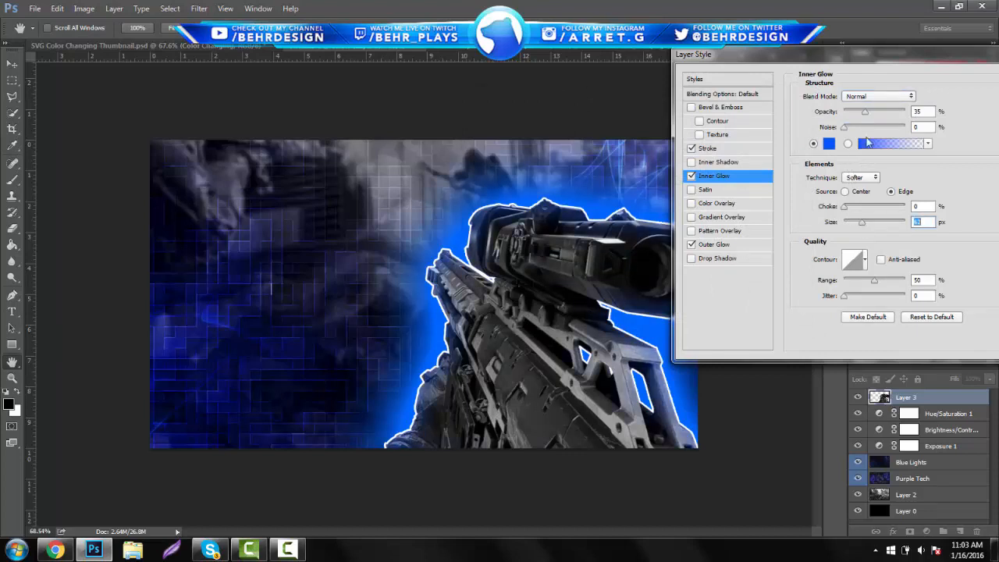
left_click_drag(880, 113, 909, 113)
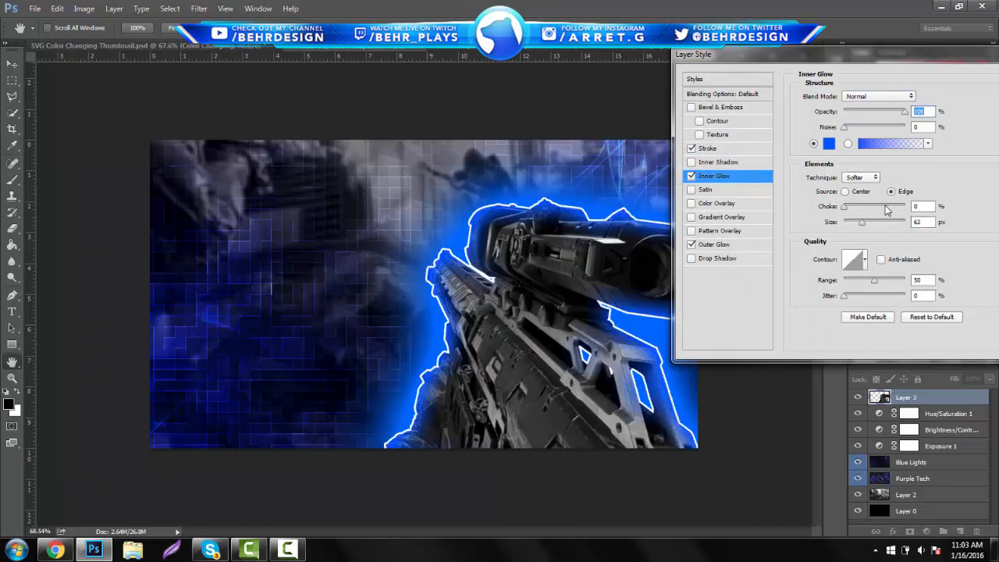
left_click_drag(861, 220, 827, 207)
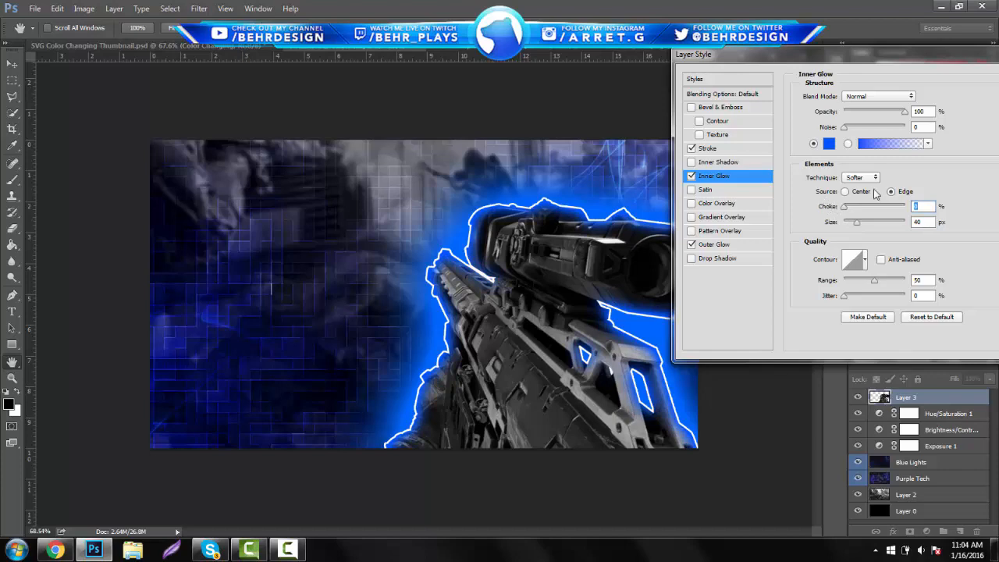
left_click_drag(850, 55, 676, 166)
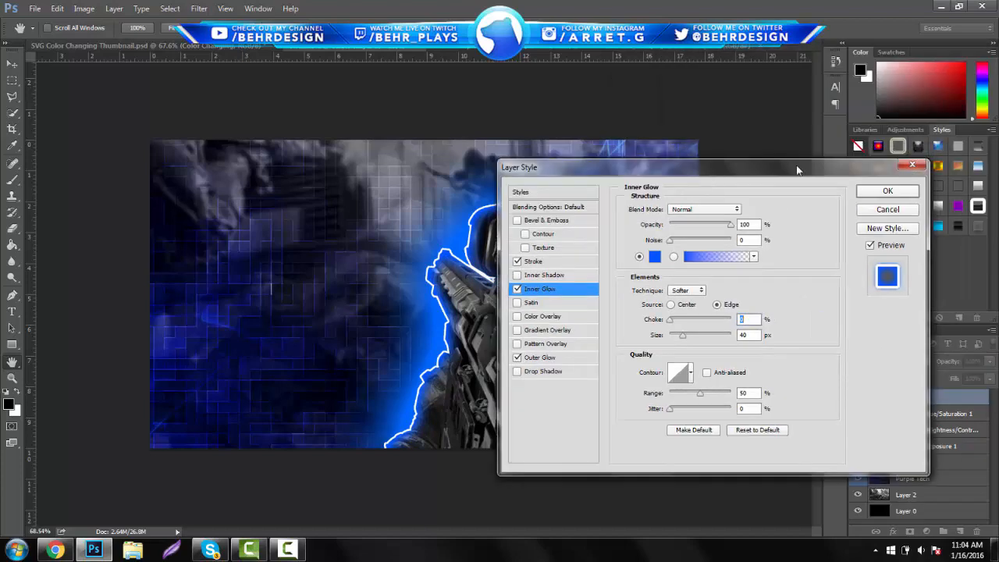
left_click(875, 193)
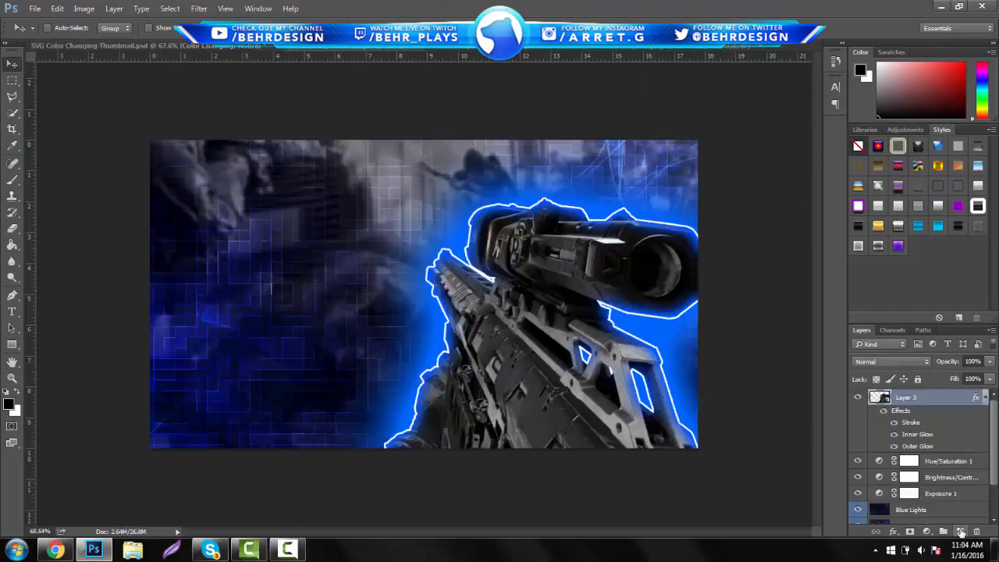
- Create a new layer above the rifle and ready the Brush tool with the foreground colour 0066ff
left_click(961, 531)
left_click(11, 180)
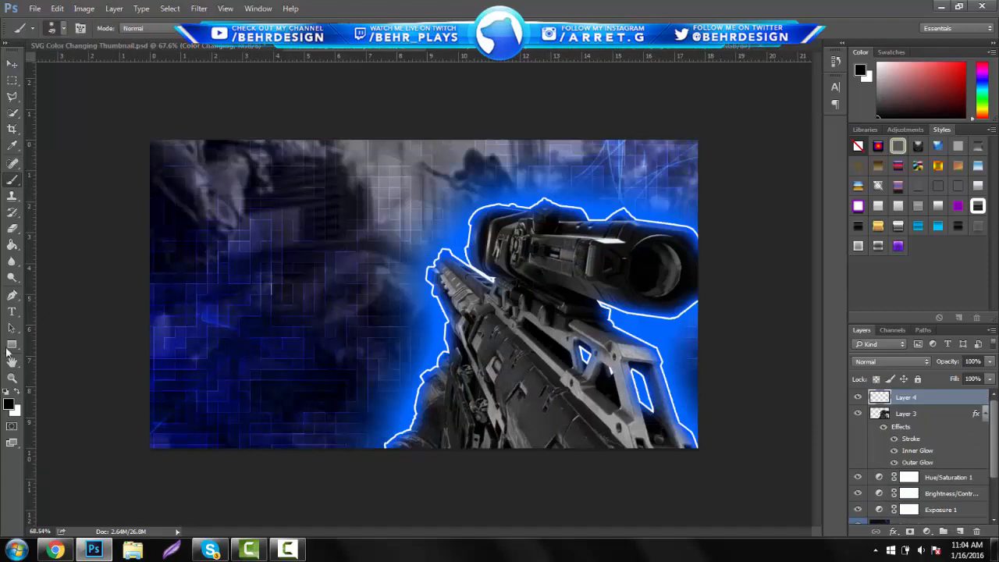
left_click(9, 403)
left_click(429, 367)
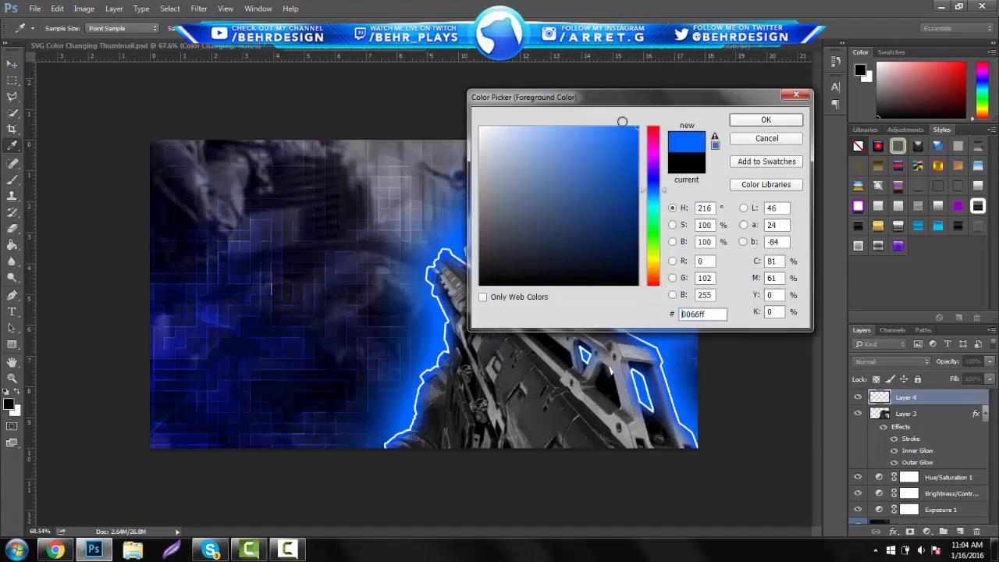
left_click(766, 119)
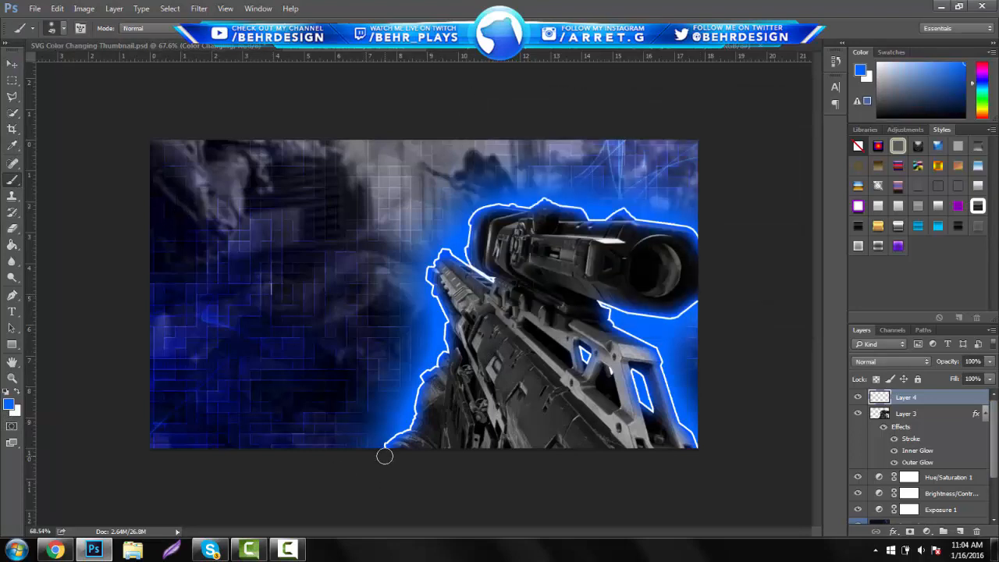
- Brush blue along the rifle's outline on Layer 4, try Soft Light, and set the layer's blend mode to Screen
mouse_move(395, 434)
left_mouse_down()
mouse_move(446, 345)
mouse_move(436, 257)
mouse_move(496, 282)
mouse_move(475, 264)
mouse_move(470, 231)
mouse_move(504, 204)
mouse_move(582, 207)
mouse_move(601, 222)
mouse_move(638, 214)
mouse_move(701, 236)
mouse_move(694, 310)
mouse_move(659, 320)
mouse_move(601, 308)
mouse_move(654, 345)
mouse_move(711, 476)
left_mouse_up()
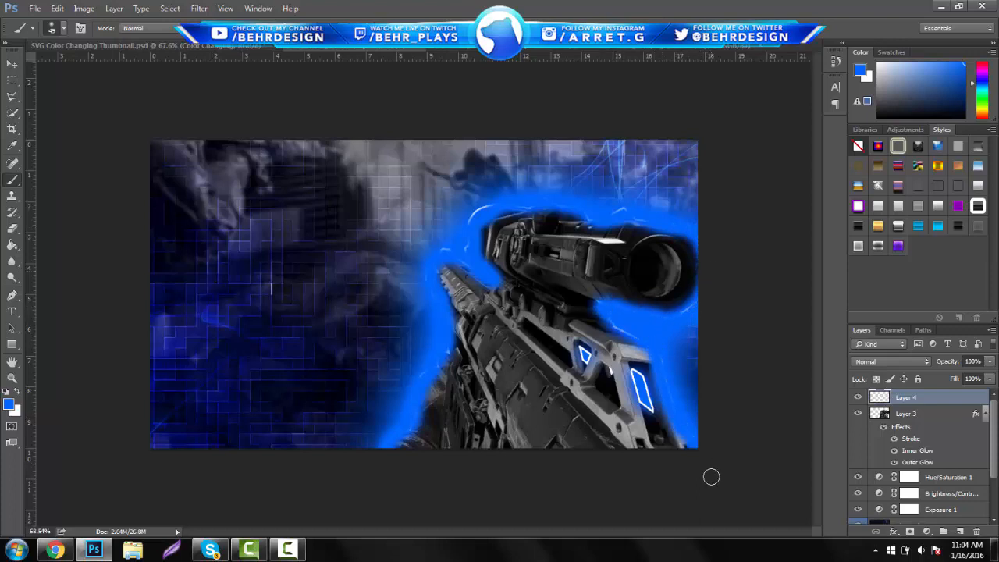
left_click(882, 361)
left_click(879, 239)
left_click(890, 361)
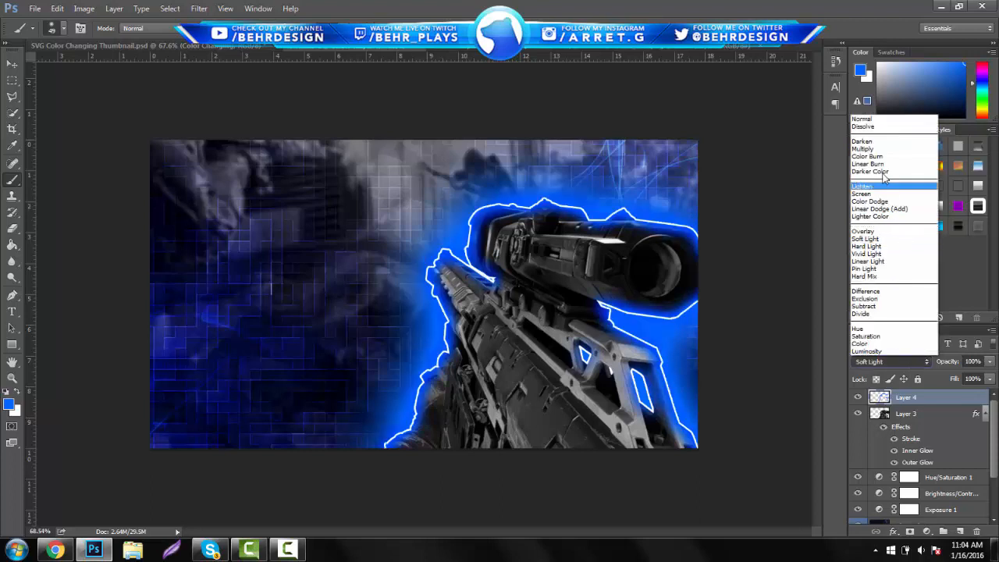
left_click(880, 201)
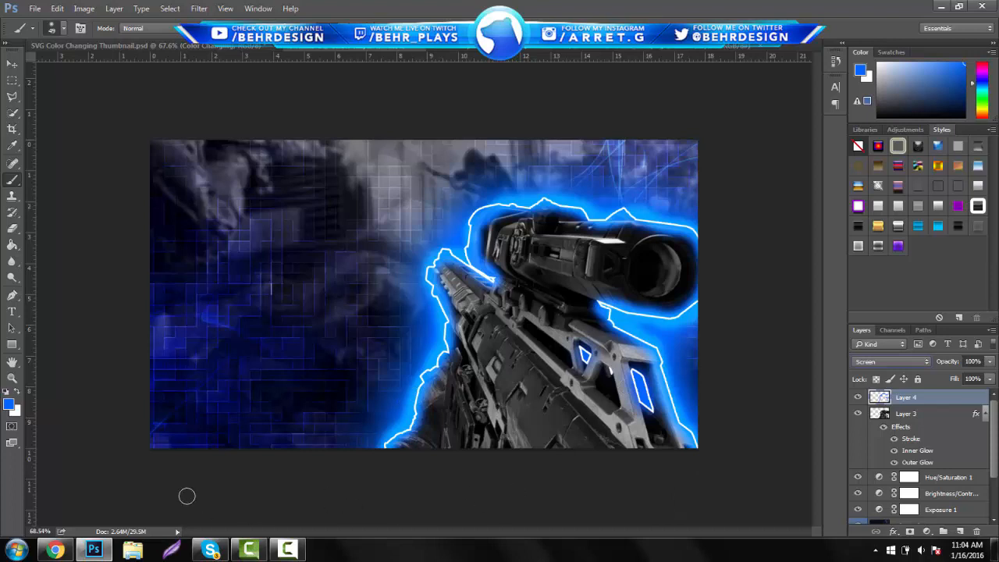
left_click(121, 45)
- Add a new layer and paint a blue border around the canvas edges with a soft 66 px brush
left_click(960, 531)
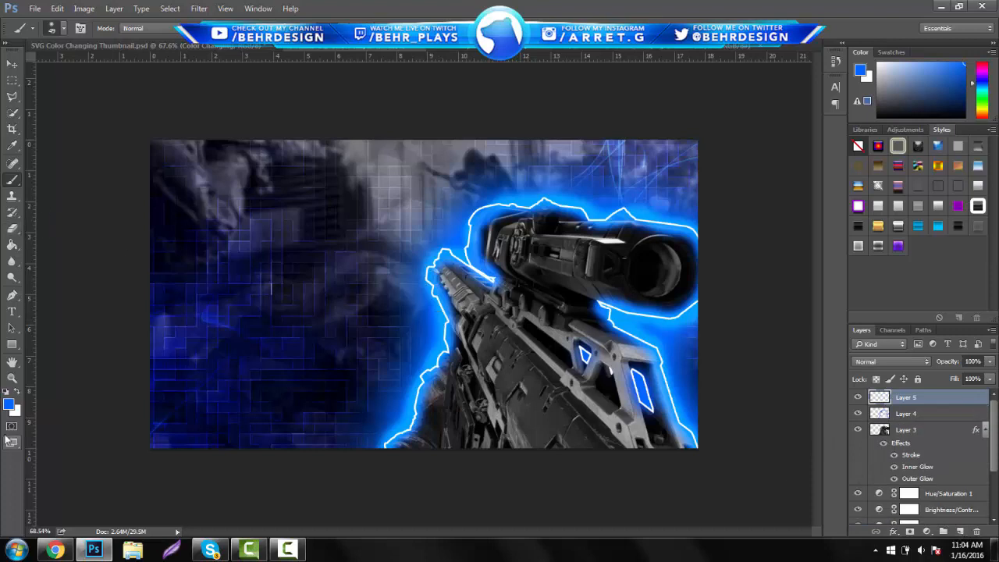
left_click(62, 29)
left_click(96, 67)
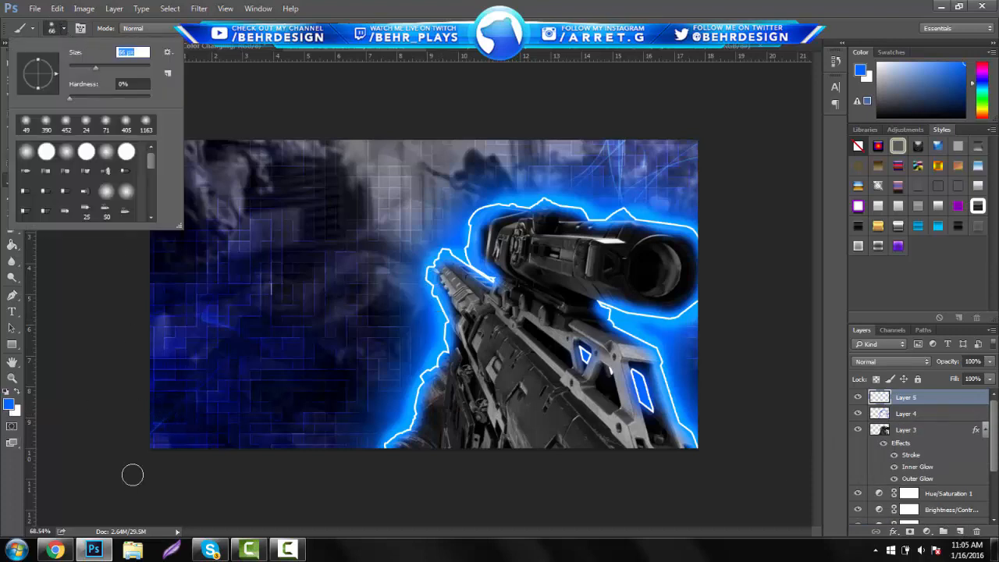
mouse_move(146, 449)
left_mouse_down()
mouse_move(624, 504)
mouse_move(698, 473)
mouse_move(782, 463)
mouse_move(709, 75)
mouse_move(695, 142)
mouse_move(164, 202)
mouse_move(155, 181)
mouse_move(99, 159)
mouse_move(145, 134)
mouse_move(113, 497)
left_mouse_up()
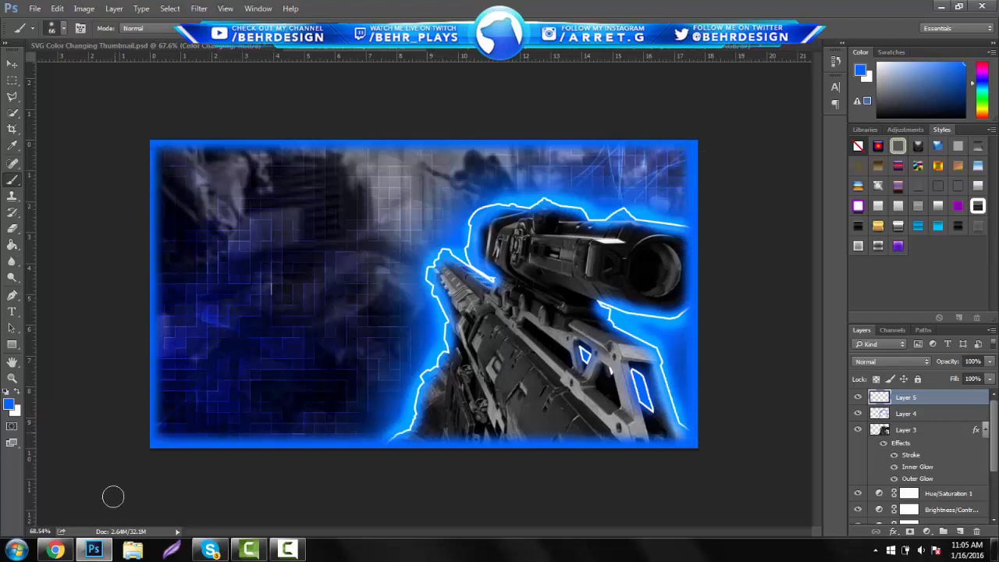
- Set the border layer, Layer 5, to the Screen blend mode at 40% opacity
left_click(874, 362)
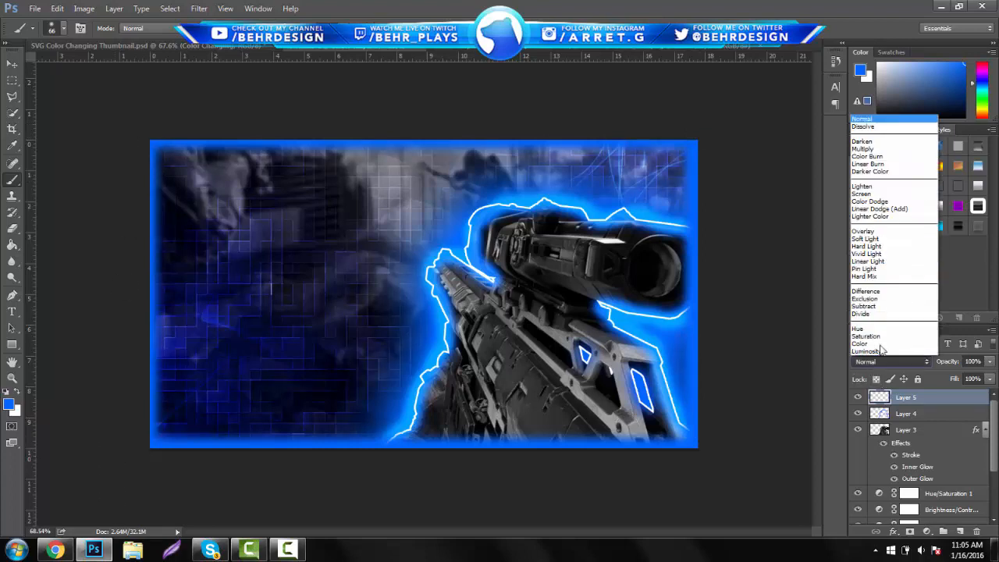
left_click(886, 196)
left_click(990, 362)
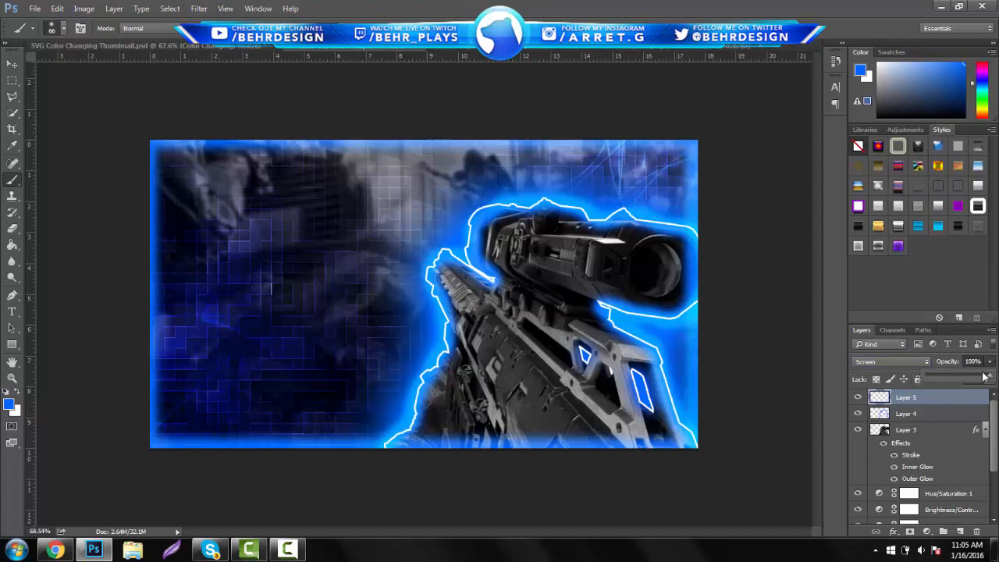
left_click_drag(959, 377, 956, 376)
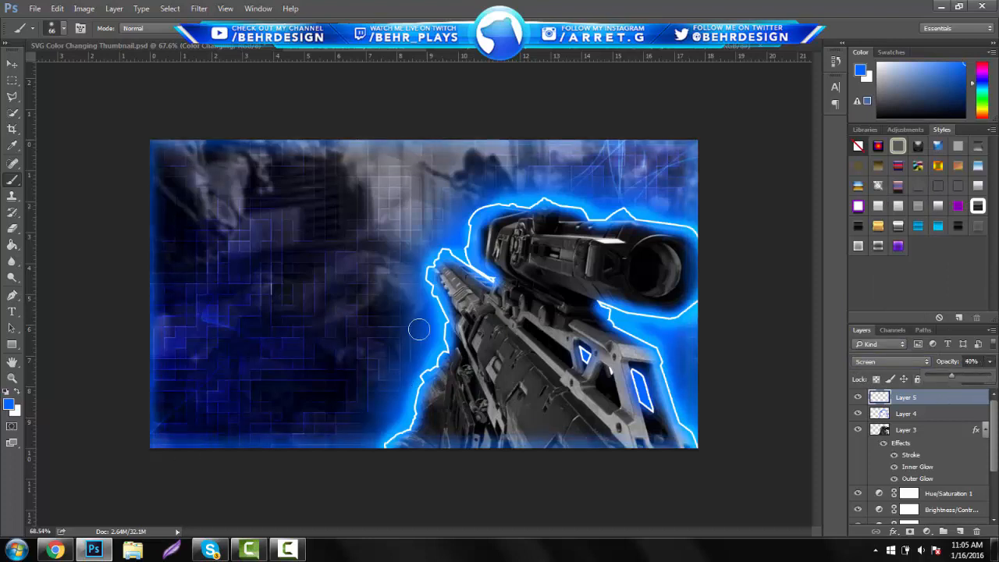
- Switch to Chrome and search Google Images for "sunburst black and white" in a new tab
left_click(55, 549)
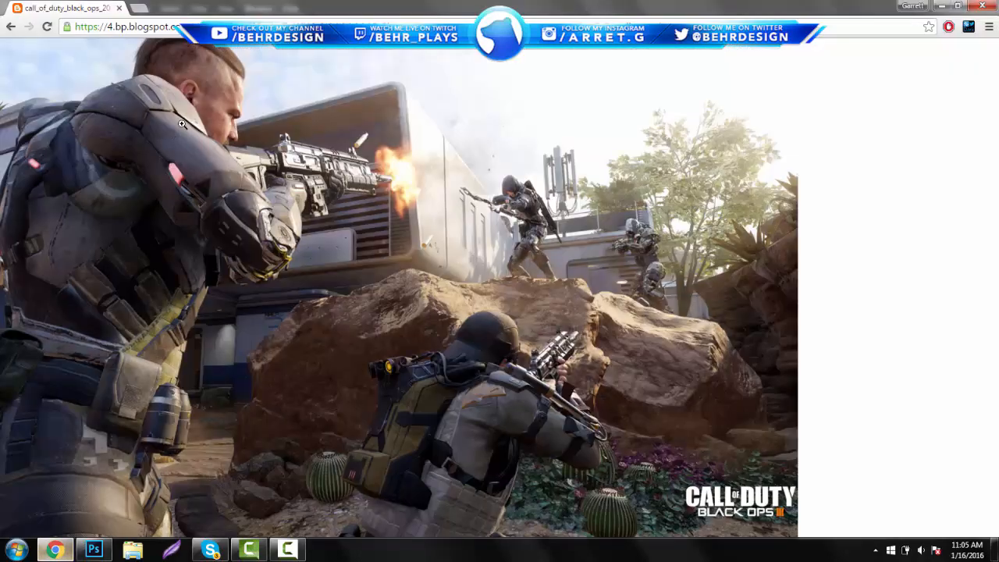
key("ctrl+t")
type("sunburst black and white")
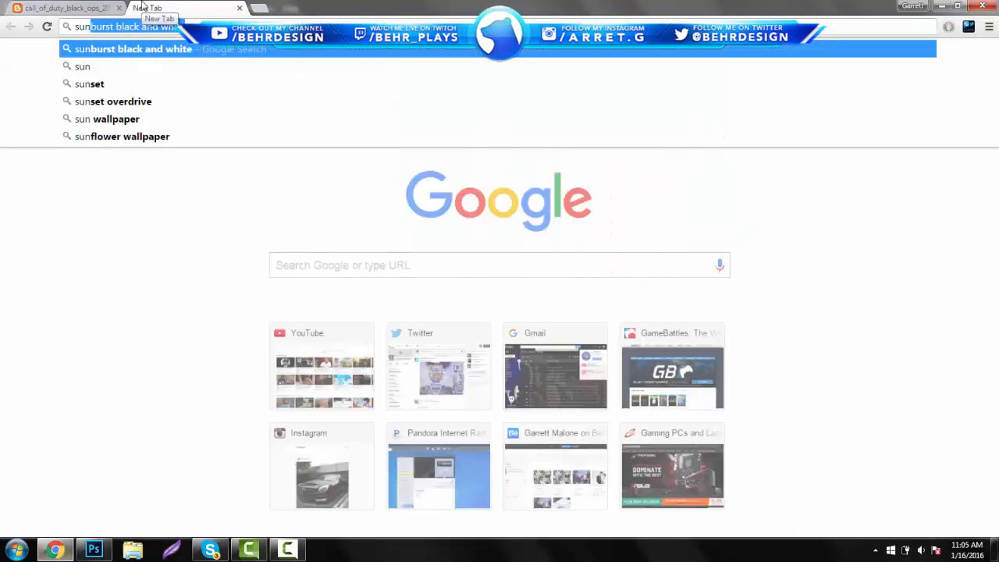
key("Return")
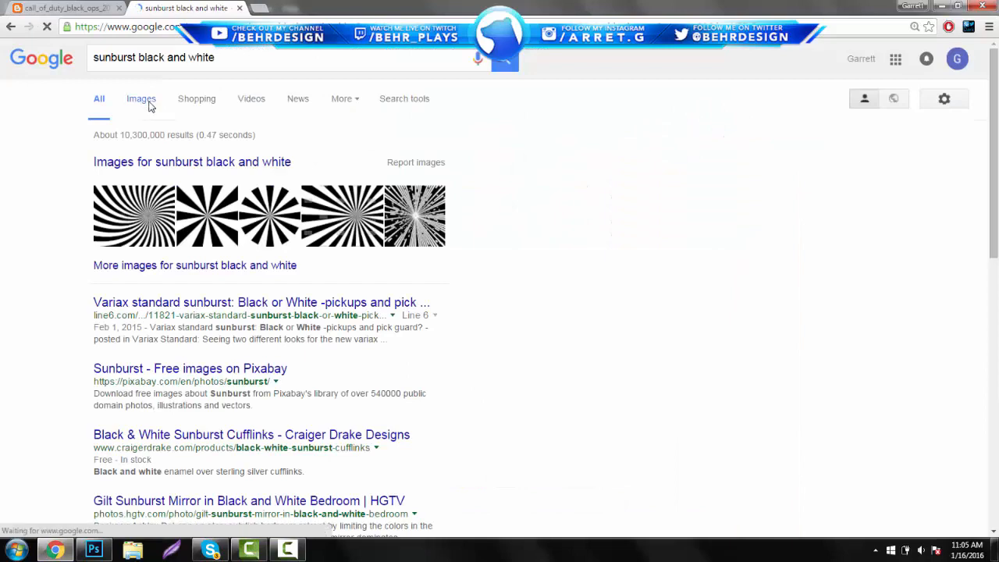
left_click(153, 107)
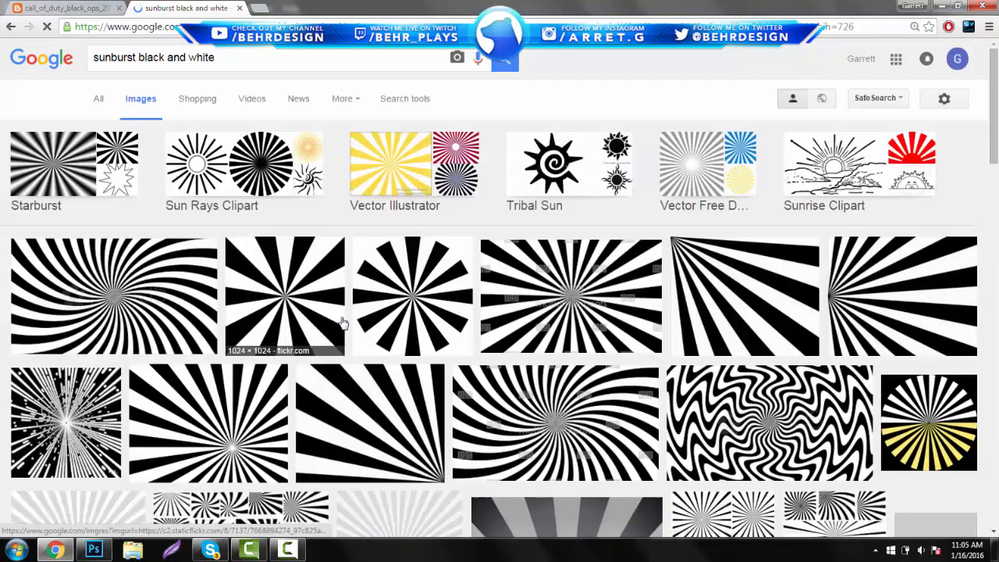
- Open the 640 × 480 Clker black sunburst at full size, check its options, and return to the image results
left_click(233, 401)
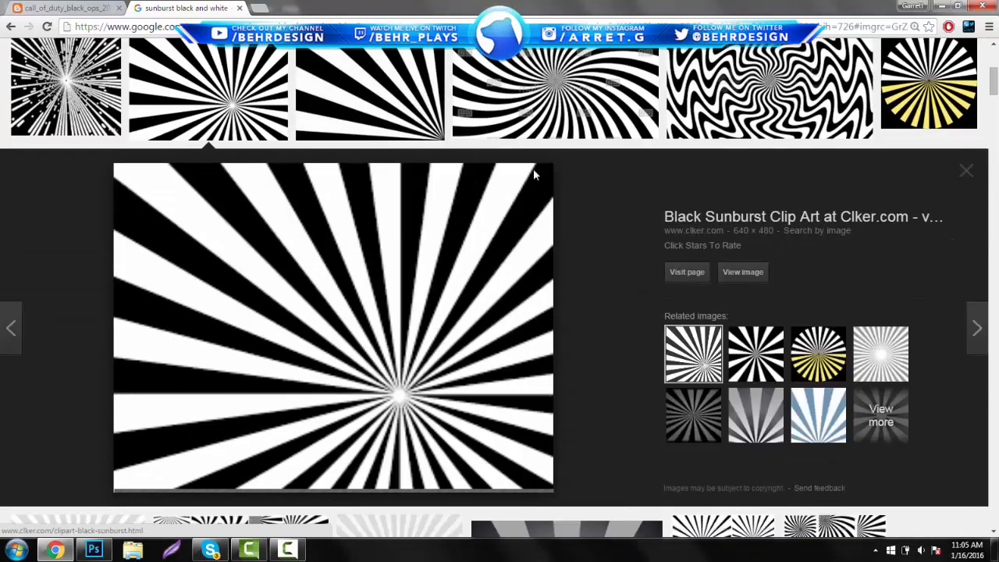
left_click(753, 276)
right_click(392, 251)
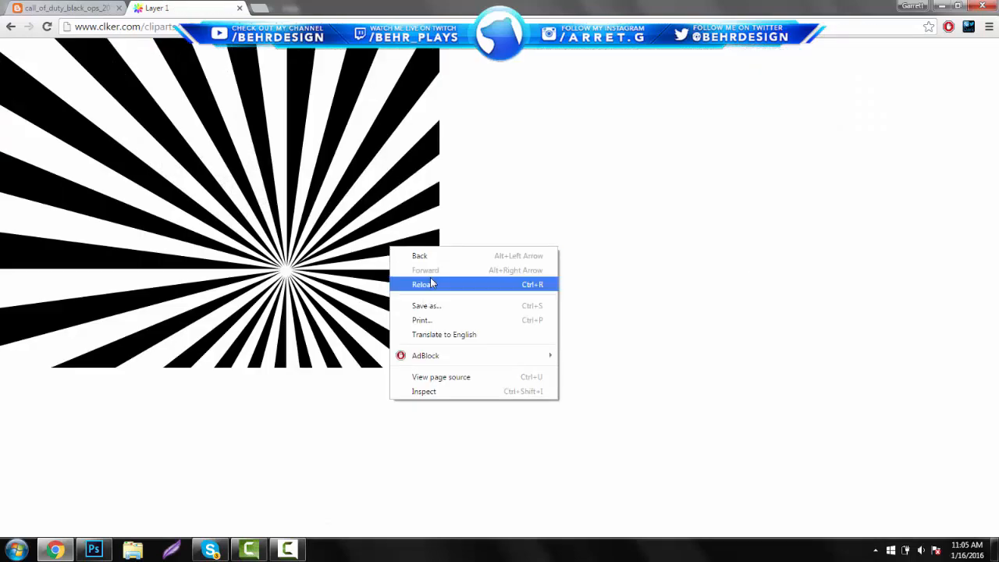
right_click(231, 245)
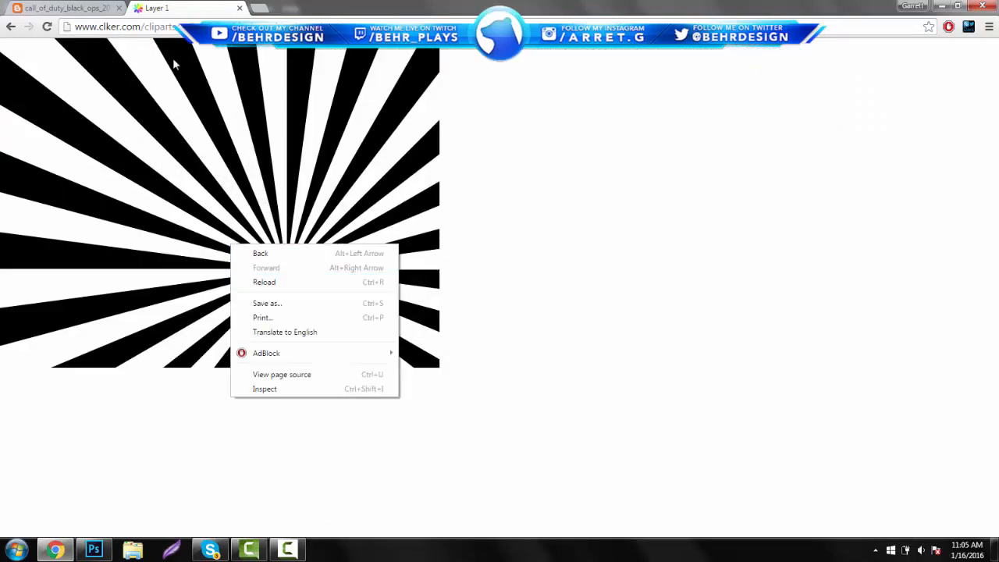
left_click(11, 27)
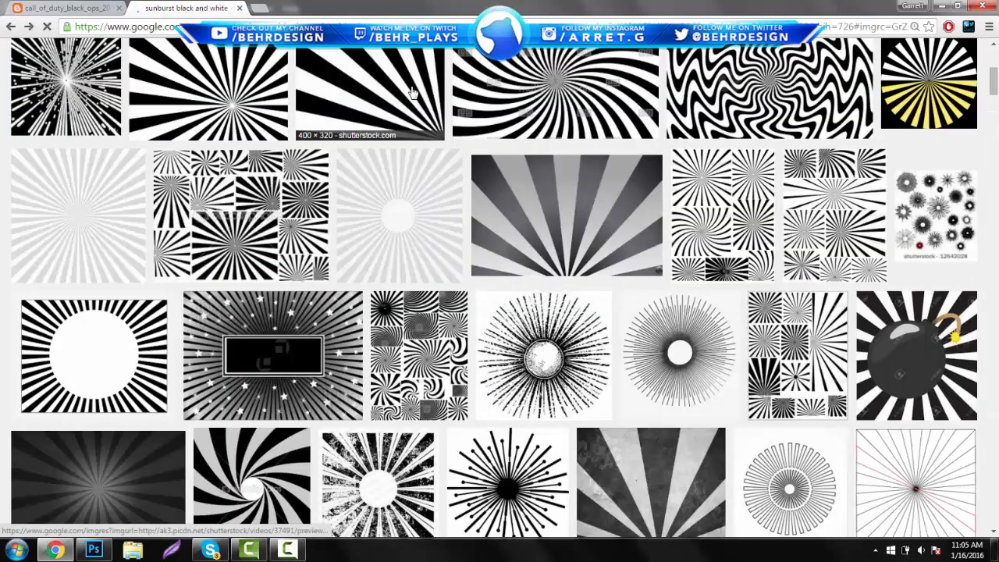
- Open the 1024 × 1024 Black Sunburst from Flickr at full size and copy the image
left_click_drag(993, 81, 993, 60)
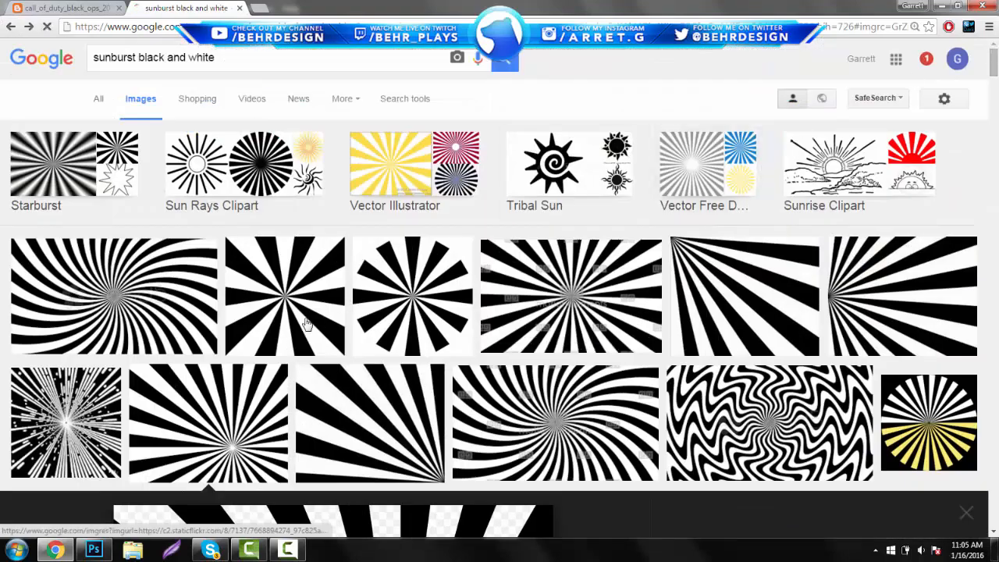
left_click(306, 323)
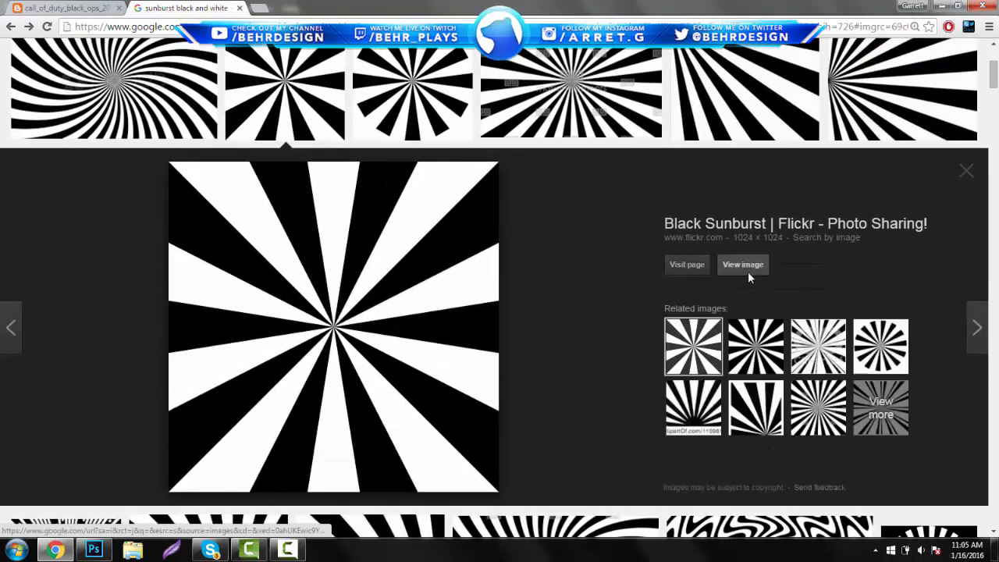
left_click(747, 269)
right_click(260, 305)
left_click(297, 357)
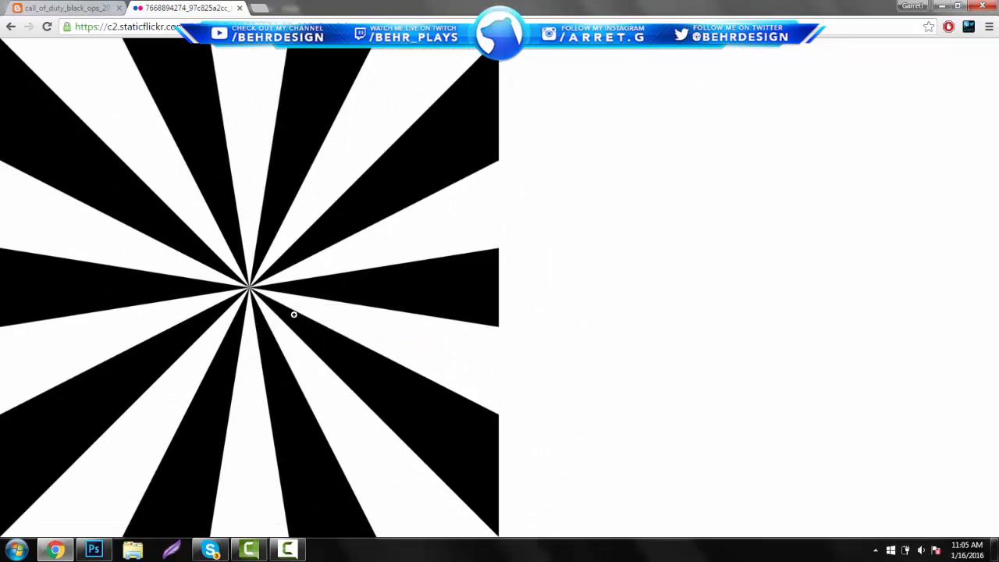
right_click(292, 313)
left_click(312, 350)
- Switch to Photoshop, paste the sunburst into the thumbnail, and place its layer between Exposure 1 and Blue Lights
left_click(93, 549)
key("ctrl+b")
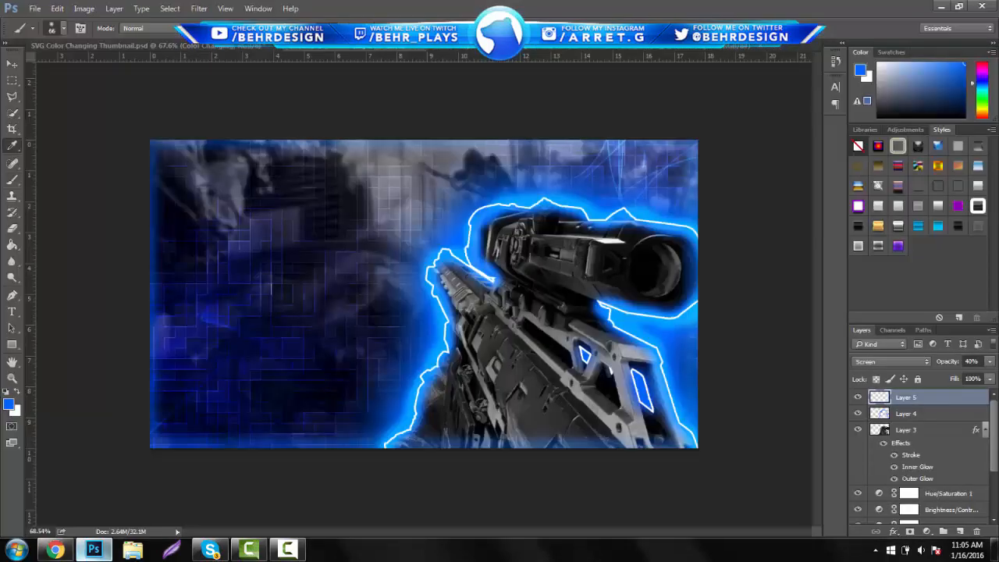
key("Escape")
key("ctrl+v")
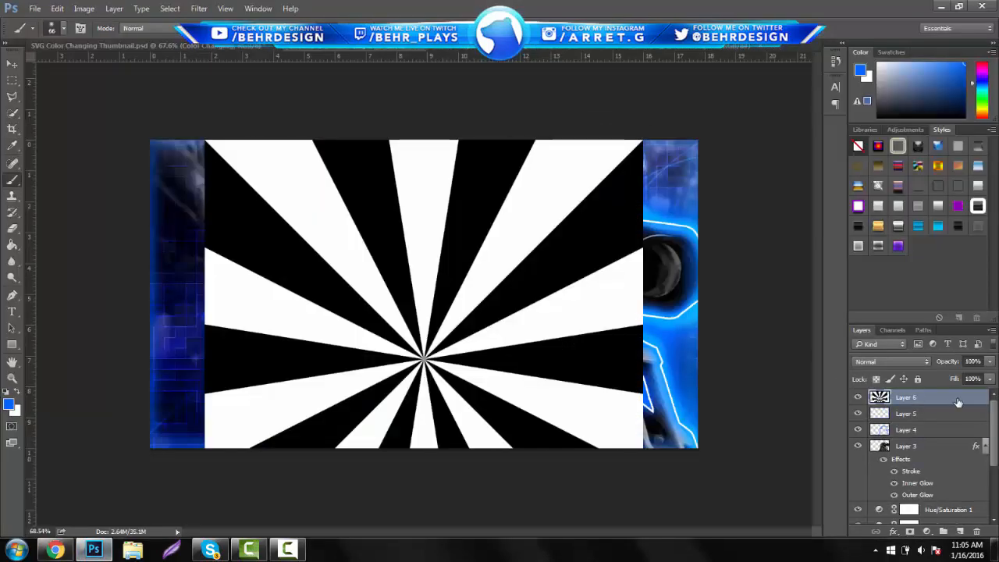
left_click_drag(937, 399, 937, 490)
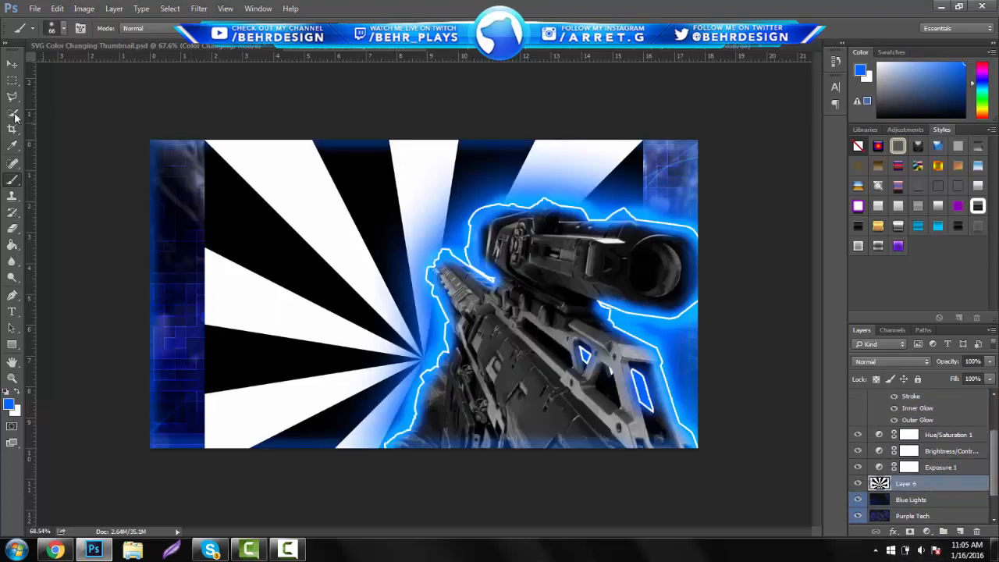
- Try the Soft Light and Screen blend modes on the sunburst layer, Layer 6, and settle on Overlay
left_click(861, 357)
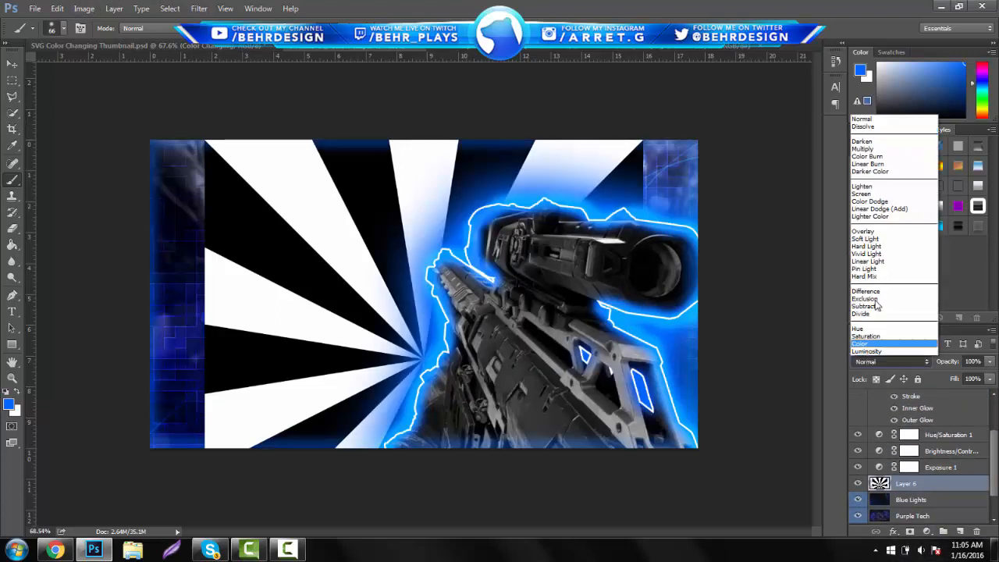
left_click(876, 243)
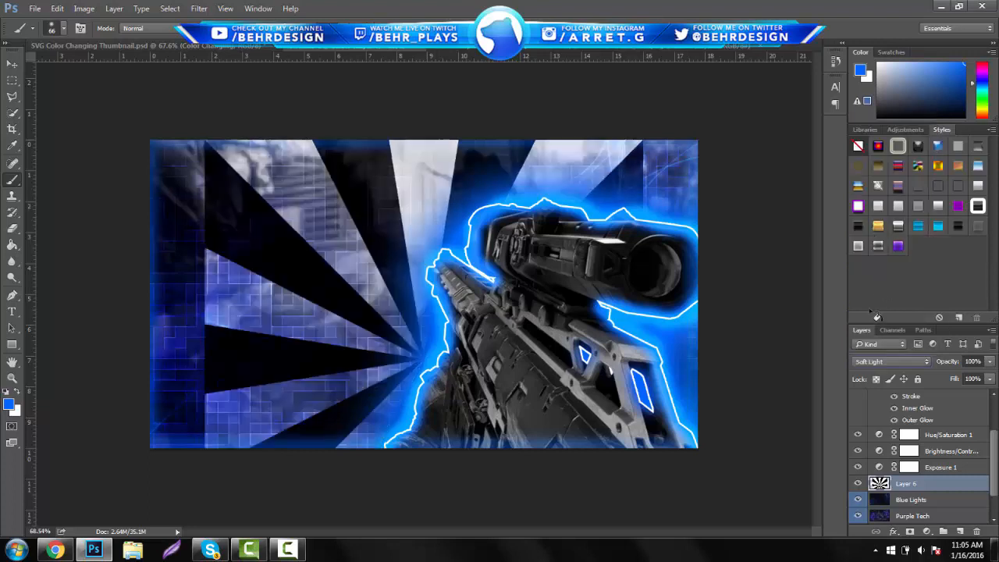
left_click(904, 365)
left_click(886, 193)
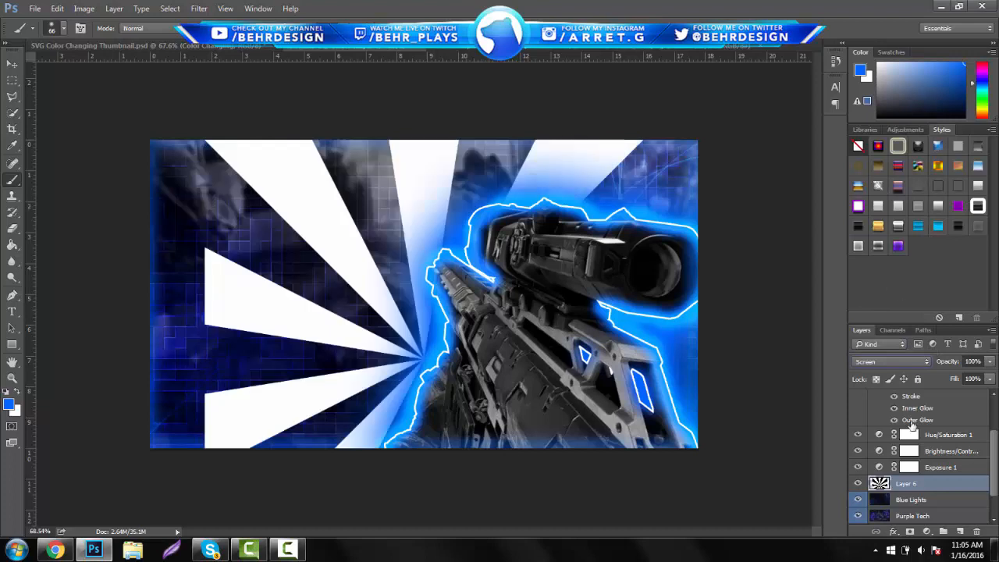
left_click(911, 361)
left_click(885, 232)
- Stretch the sunburst horizontally past both sides of the canvas with Free Transform
left_click(12, 64)
key("ctrl+t")
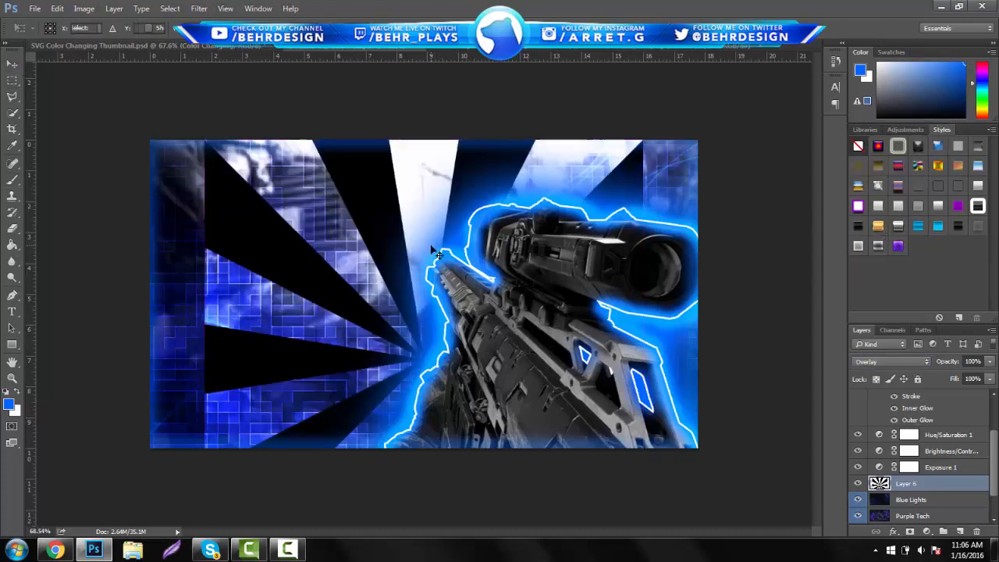
left_click_drag(676, 357, 789, 359)
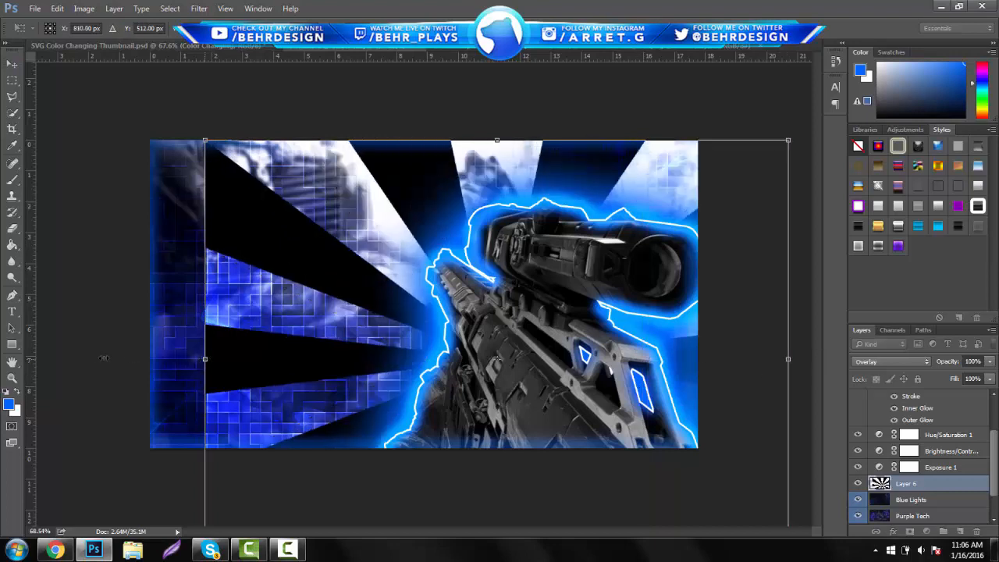
left_click_drag(104, 358, 85, 358)
key("Return")
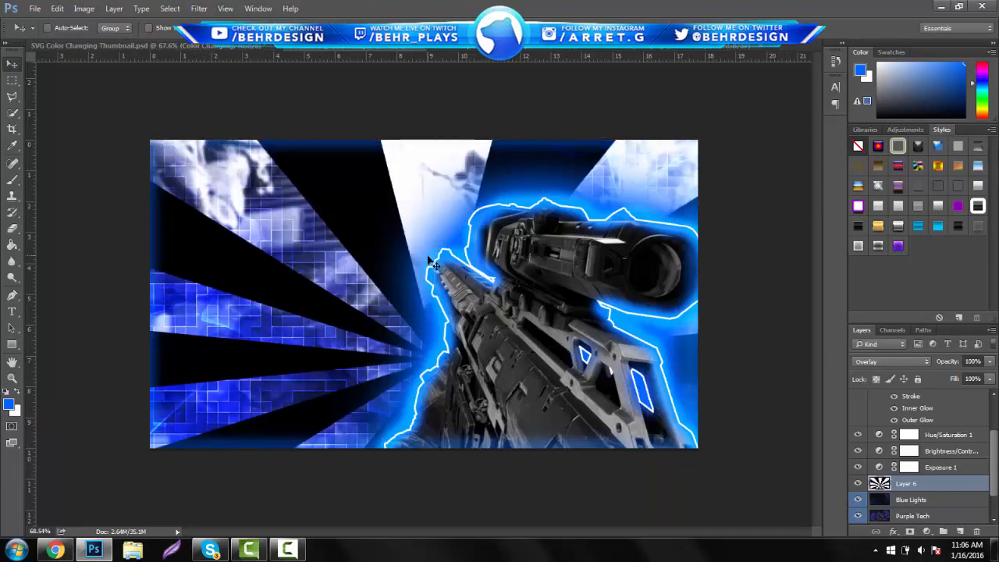
- Move the sunburst up so its rays converge at the rifle's muzzle and set Layer 6's opacity to 9%
left_click_drag(430, 208, 436, 148)
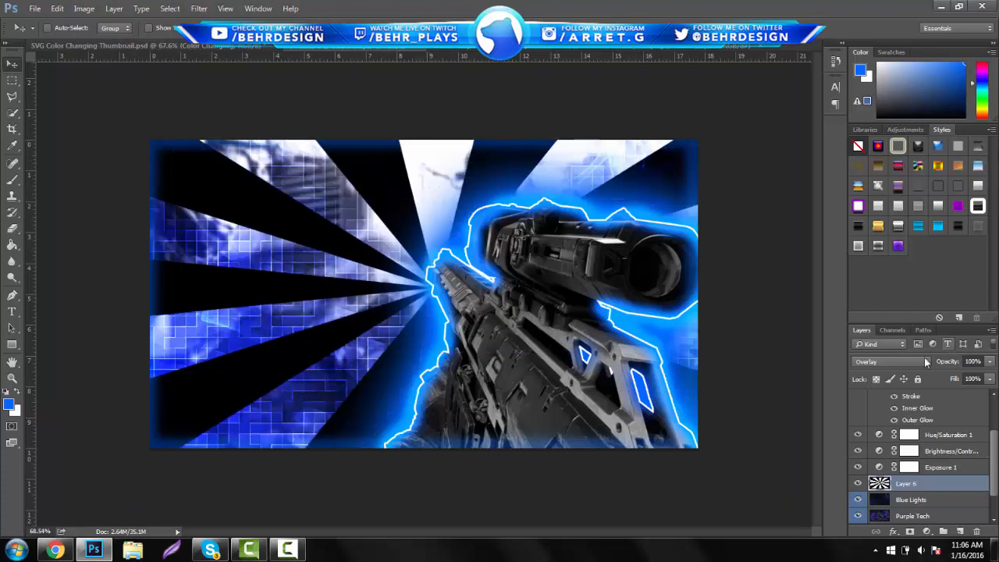
left_click(989, 361)
left_click_drag(988, 378, 931, 376)
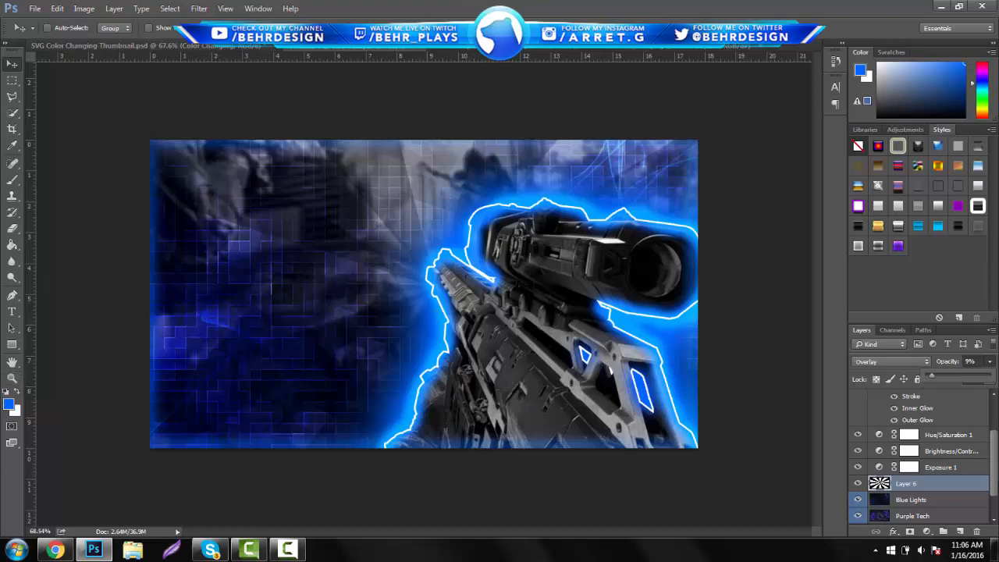
- Add a text layer reading "YOUR" above Layer 5, in the empty area beside the rifle
scroll(911, 429, "up", 3)
left_click(909, 401)
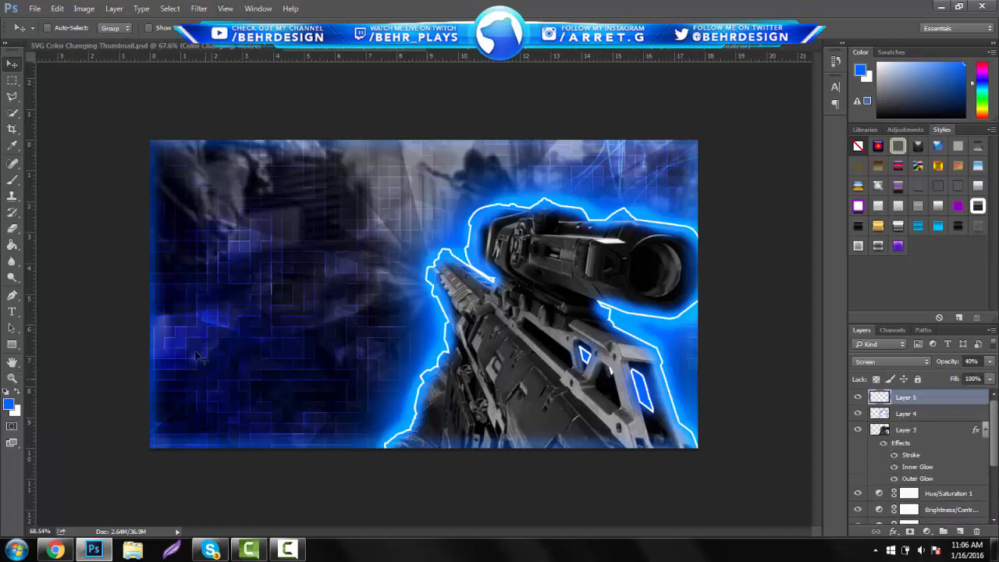
left_click(12, 312)
left_click(283, 328)
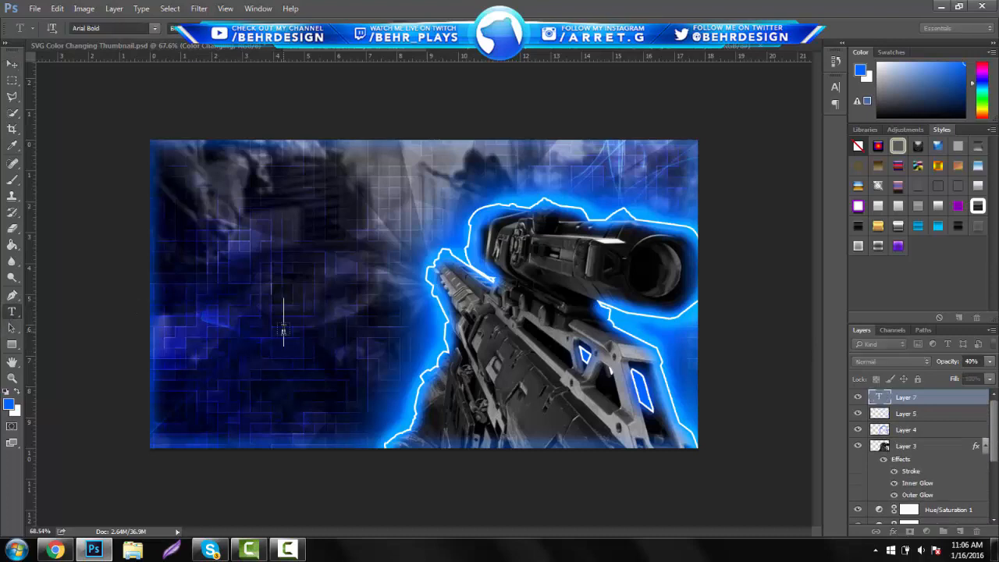
type("UO")
key("BackSpace")
type("P")
key("BackSpace")
key("BackSpace")
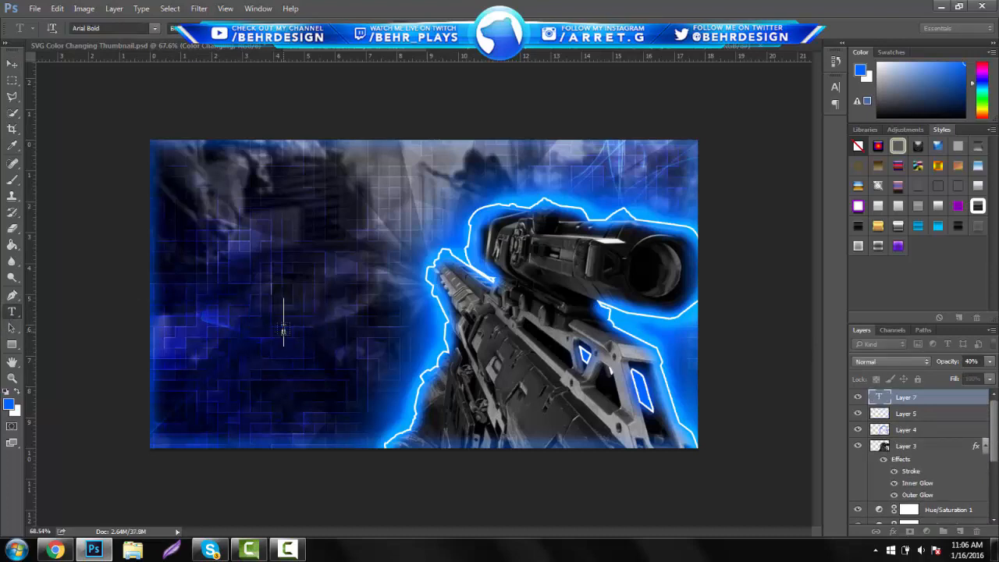
type("YOUR")
- Set the colour of the whole "YOUR" text to white, ffffff
key("ctrl+a")
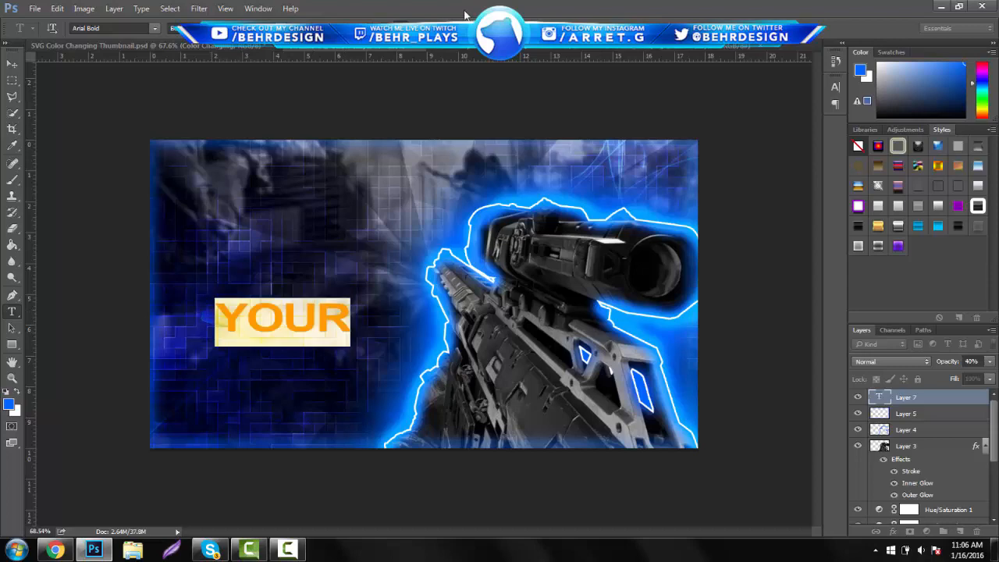
left_click(401, 28)
left_click(480, 127)
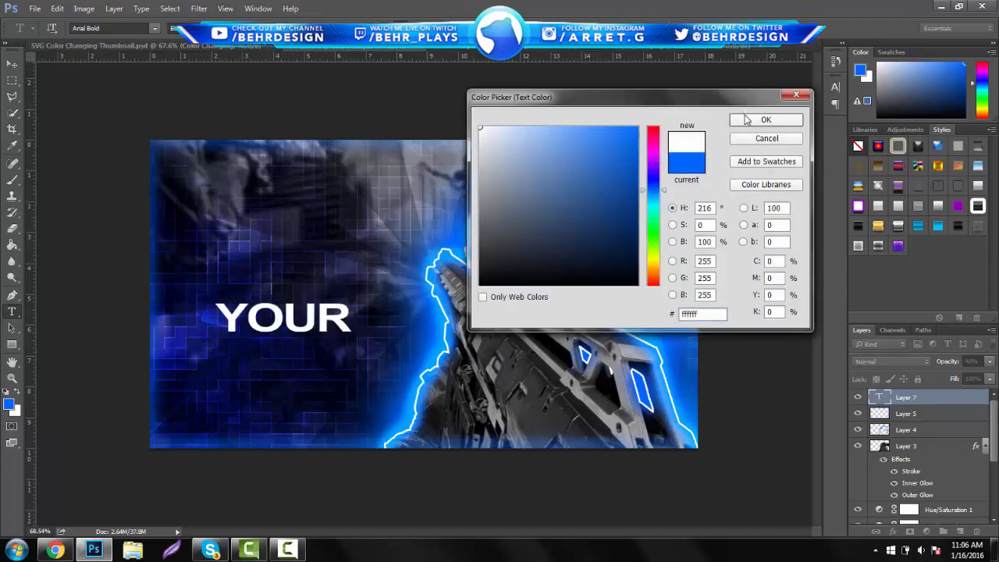
left_click(747, 118)
- Set the "YOUR" text to the Long Shot Regular font and enlarge it to about a third of the canvas width
left_click(123, 29)
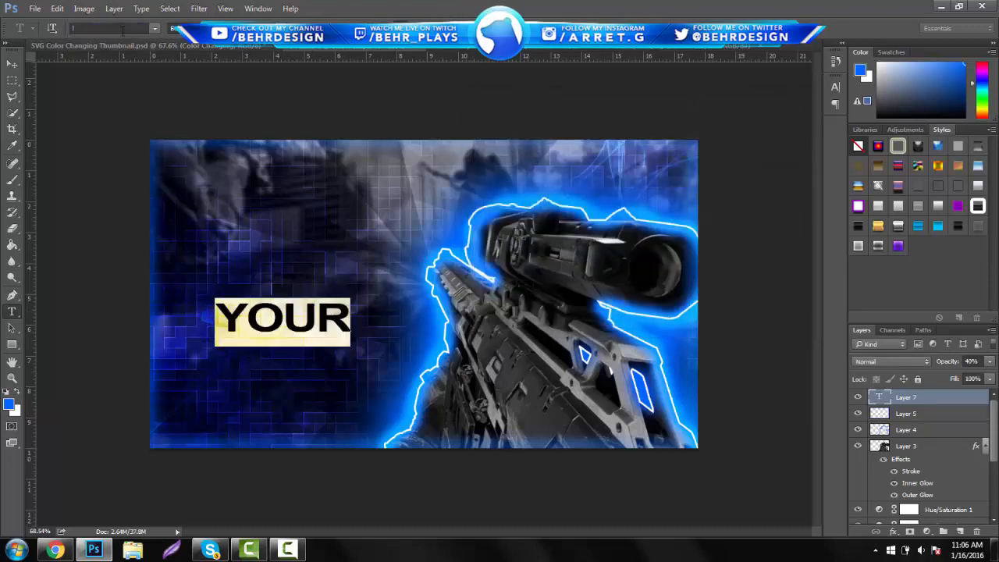
type("ong")
key("BackSpace")
key("BackSpace")
key("BackSpace")
key("BackSpace")
type("long")
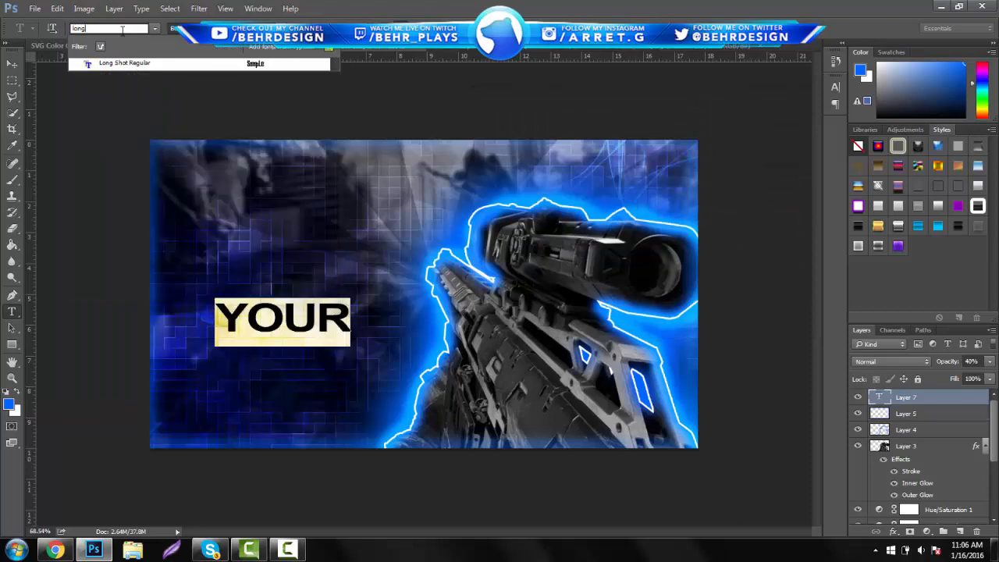
left_click(156, 64)
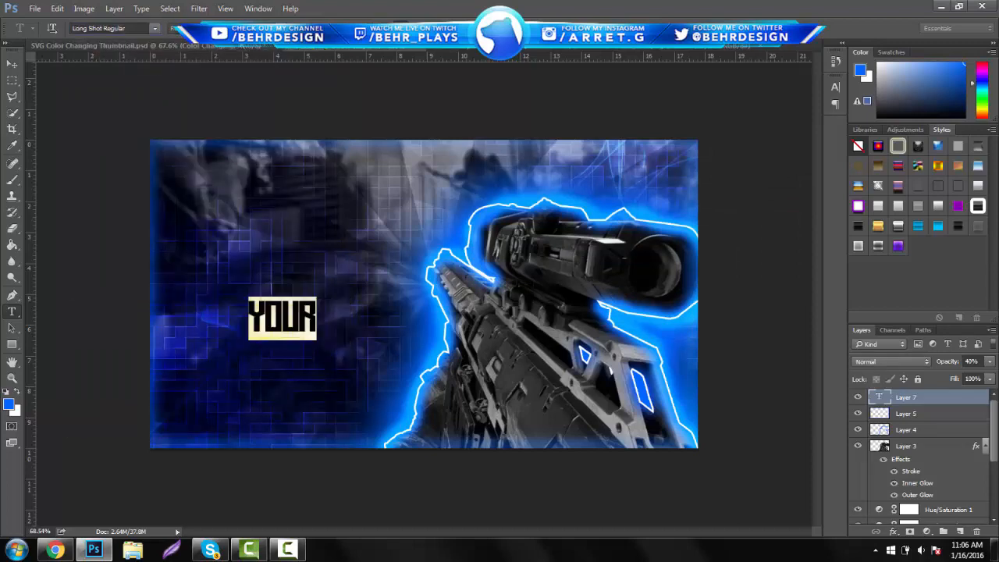
left_click_drag(251, 29, 357, 53)
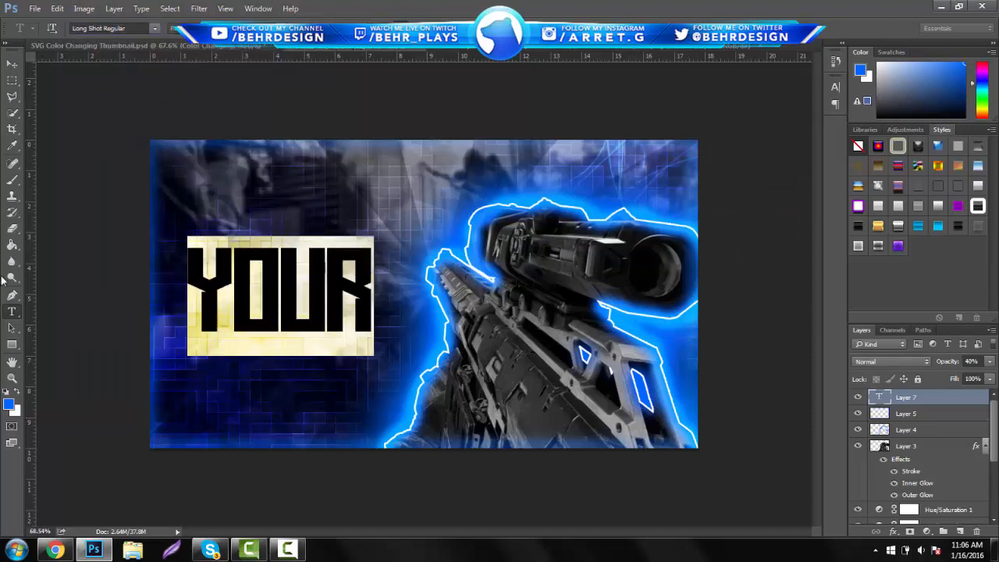
- Add a separate text layer reading "TEXT" and align it directly beneath "YOUR"
left_click(11, 312)
left_click(260, 369)
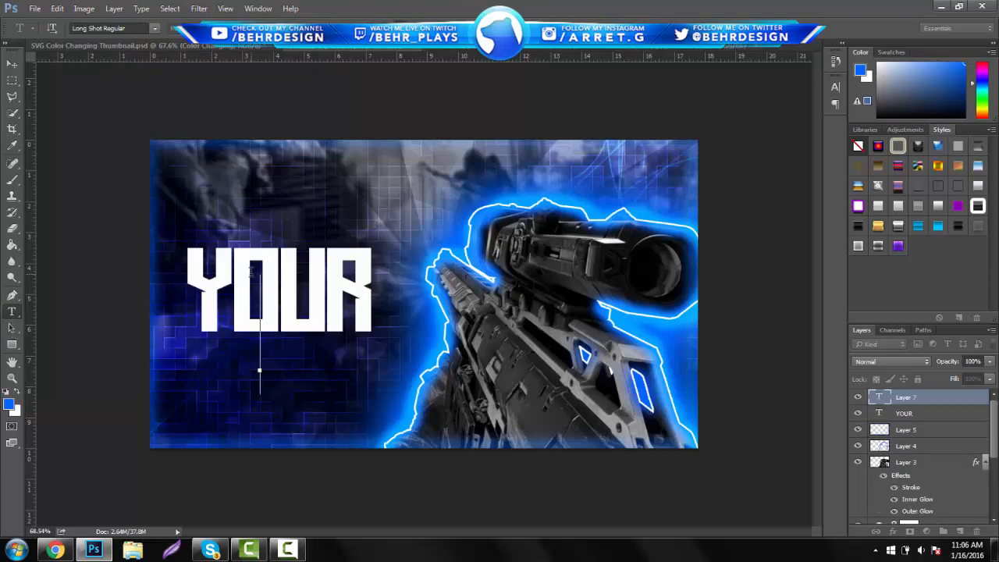
type("TEX")
key("BackSpace")
key("BackSpace")
key("BackSpace")
type("TE")
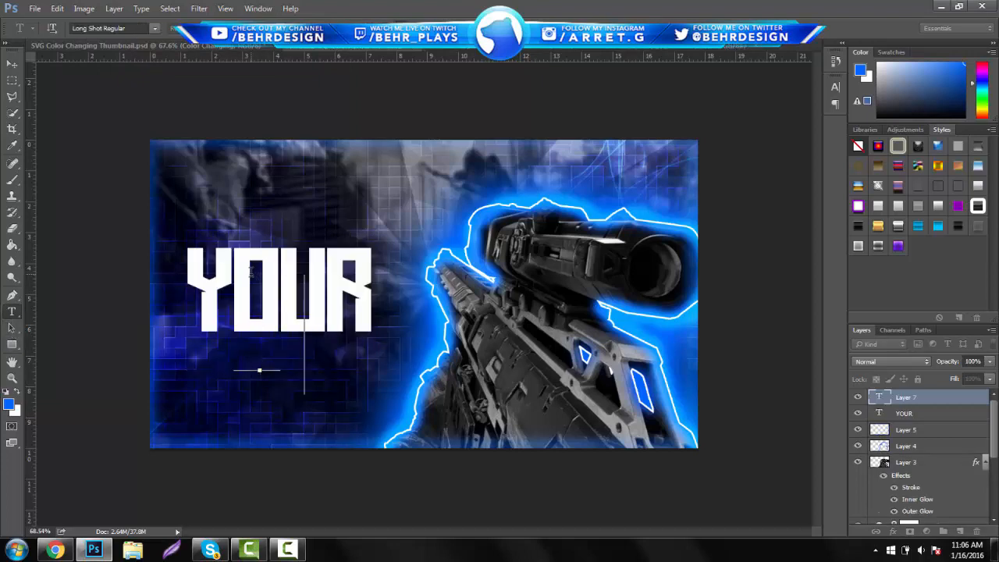
type("XT")
key("ctrl+Return")
key("v")
left_click_drag(307, 245, 327, 290)
- Select both text layers, scale them up together to about 40% of the canvas width, and place them beside the rifle
left_click(909, 416, "shift")
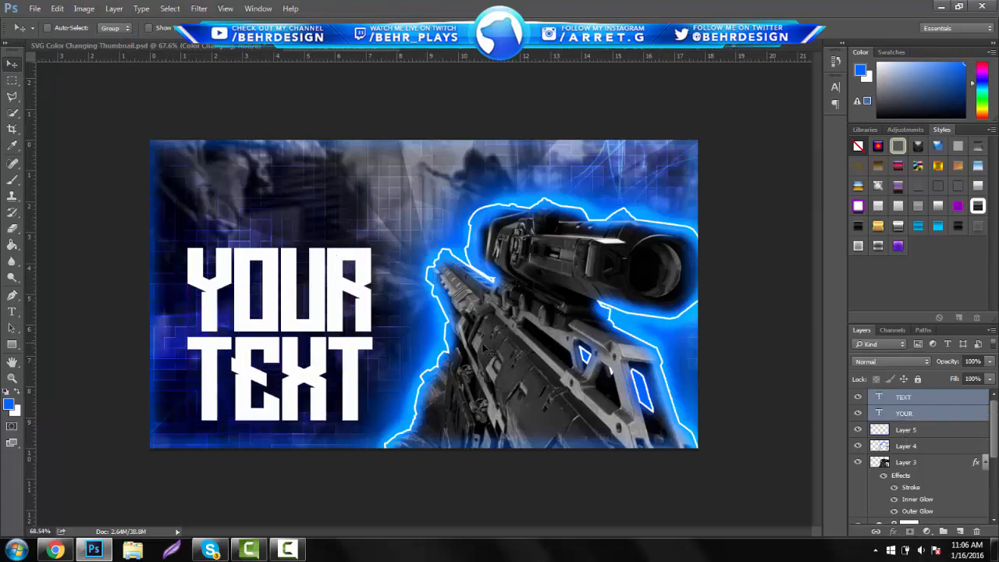
left_click_drag(487, 253, 482, 250)
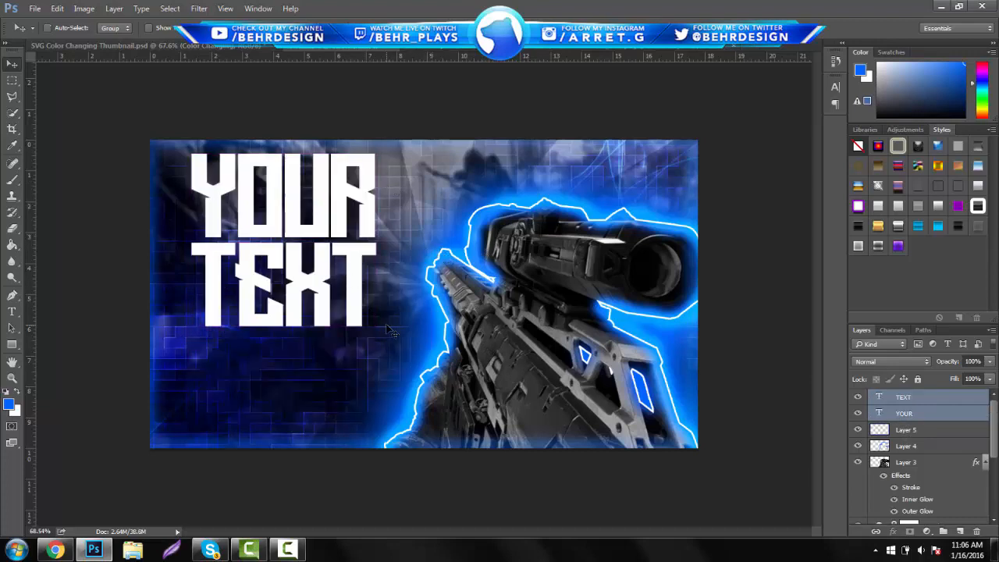
key("ctrl+t")
left_click_drag(377, 326, 412, 359)
key("Return")
left_click_drag(327, 277, 308, 334)
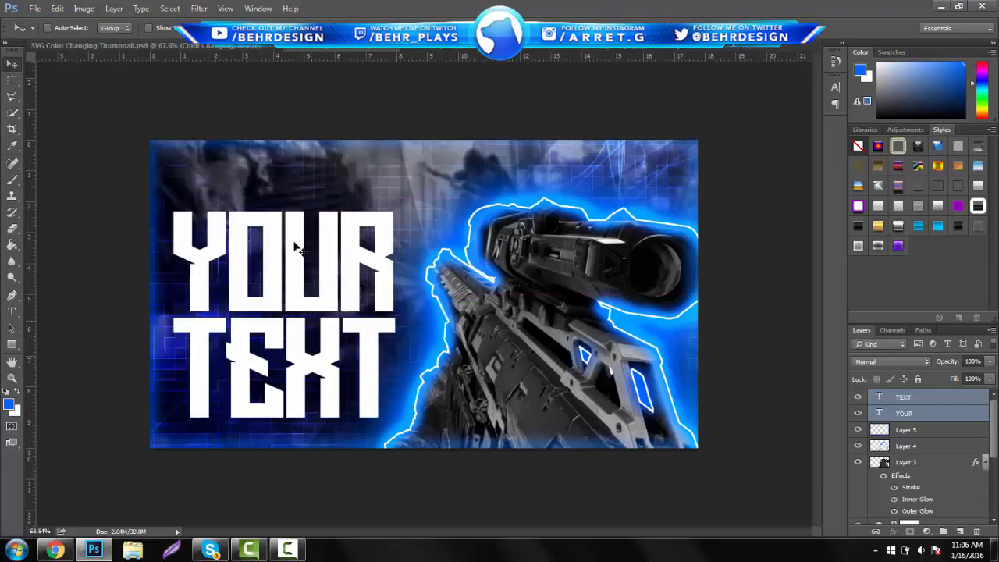
- Select the "TEXT" layer and open the 3,000 Subscriber Layerstyle Pack document from the Downloads folder
left_click(925, 402)
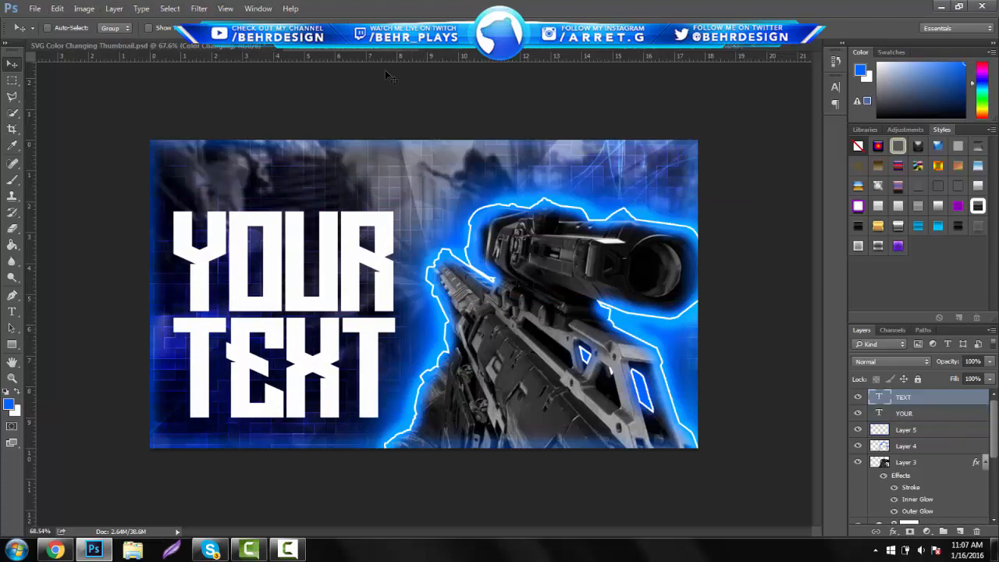
left_click(34, 8)
left_click(47, 35)
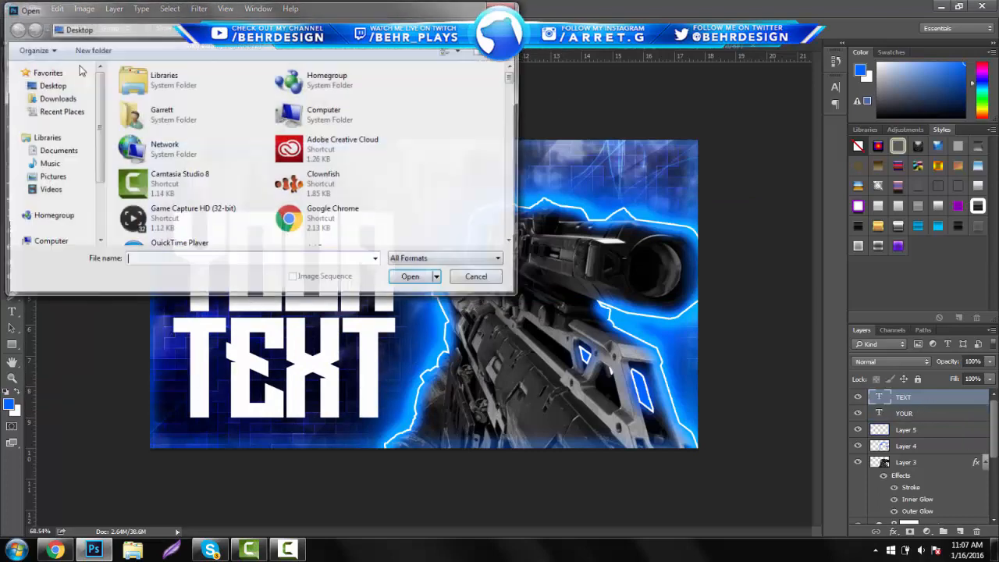
left_click(55, 99)
double_click(293, 100)
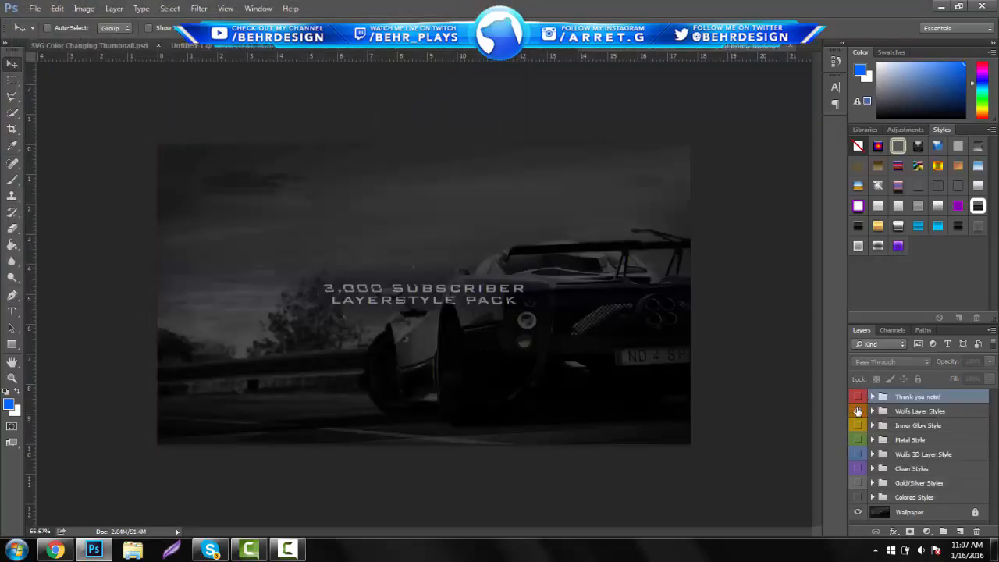
- Preview the Wolfs Layer Styles group, then show only the Inner Glow Style group above the wallpaper
left_click(858, 410)
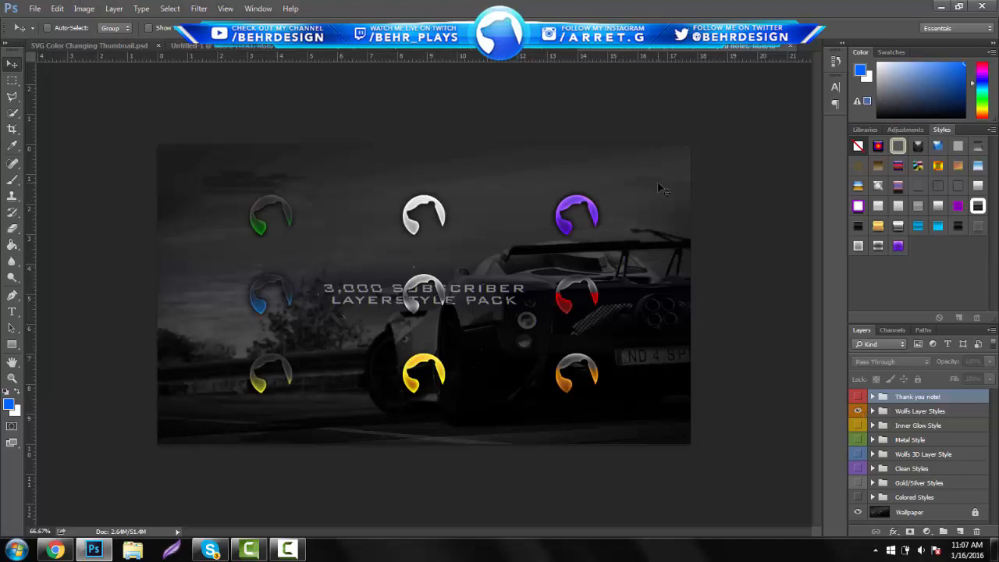
left_click(859, 424)
left_click(857, 410)
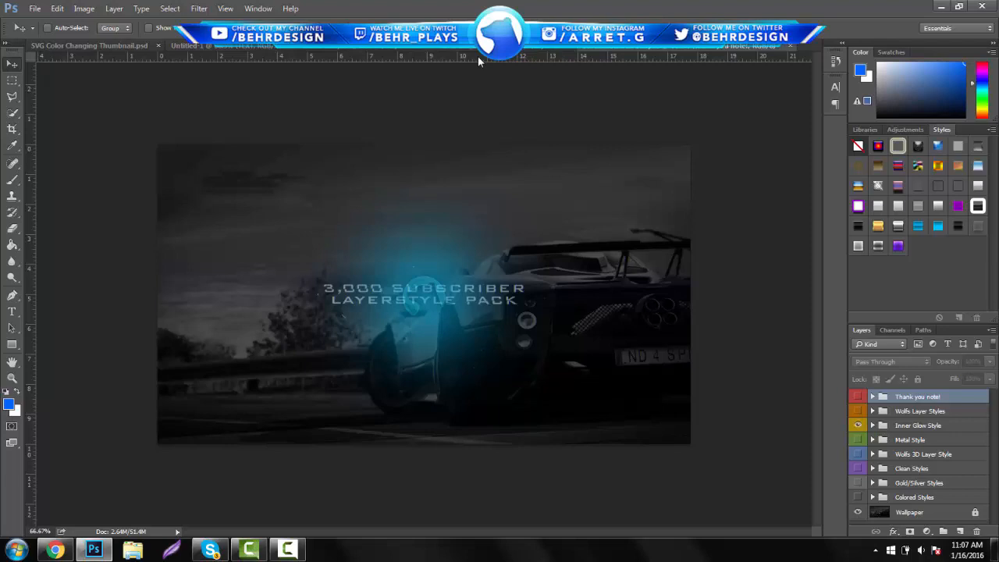
- Return to the untitled thumbnail document and apply the purple preset style with inner glow and drop shadow to the "TEXT" layer
left_click(215, 46)
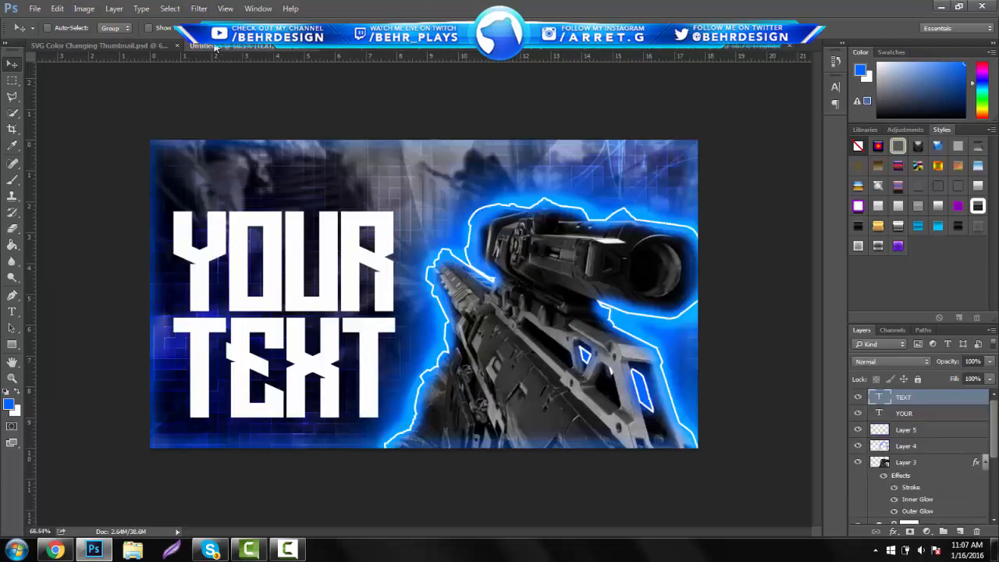
left_click(877, 246)
left_click(897, 247)
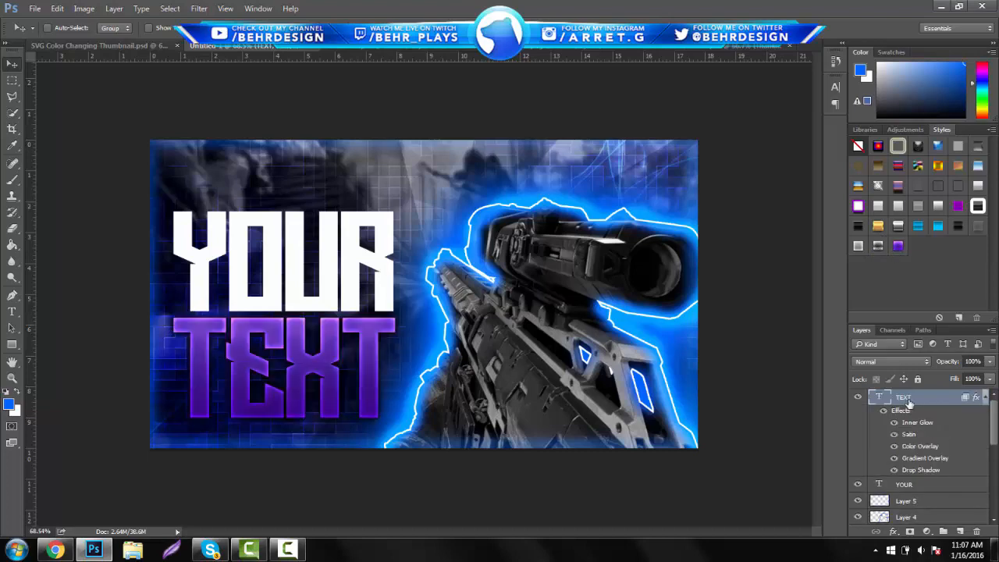
- Change the Color Overlay of the "TEXT" layer to bright blue 005aff
right_click(913, 399)
left_click(784, 80)
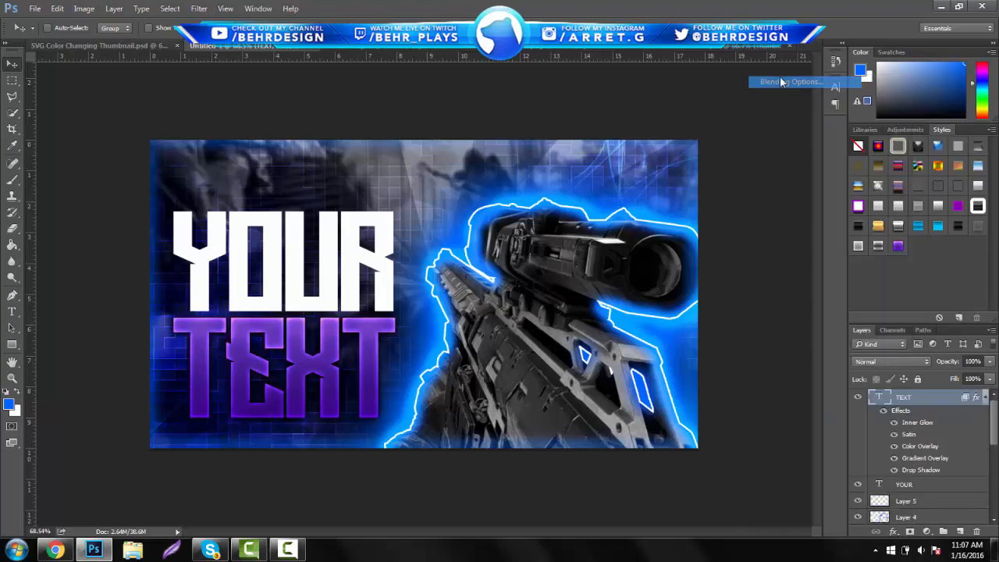
left_click(546, 316)
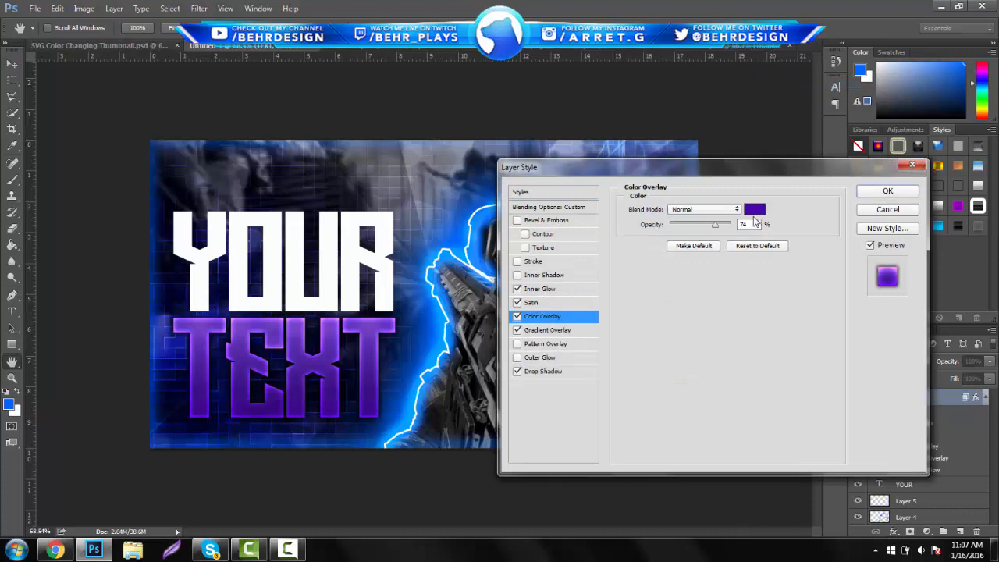
left_click(755, 210)
left_click_drag(653, 225, 657, 201)
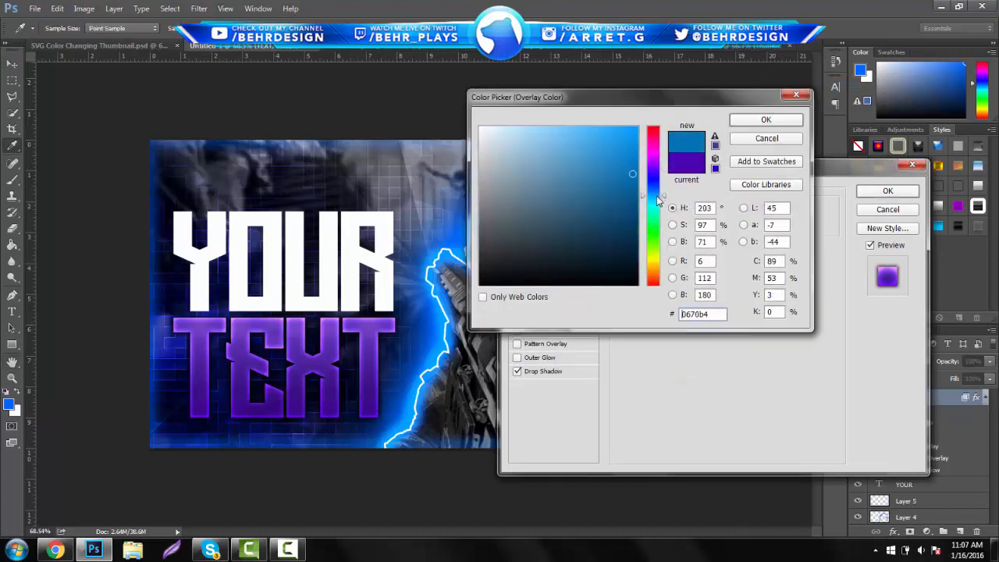
left_click_drag(631, 150, 641, 124)
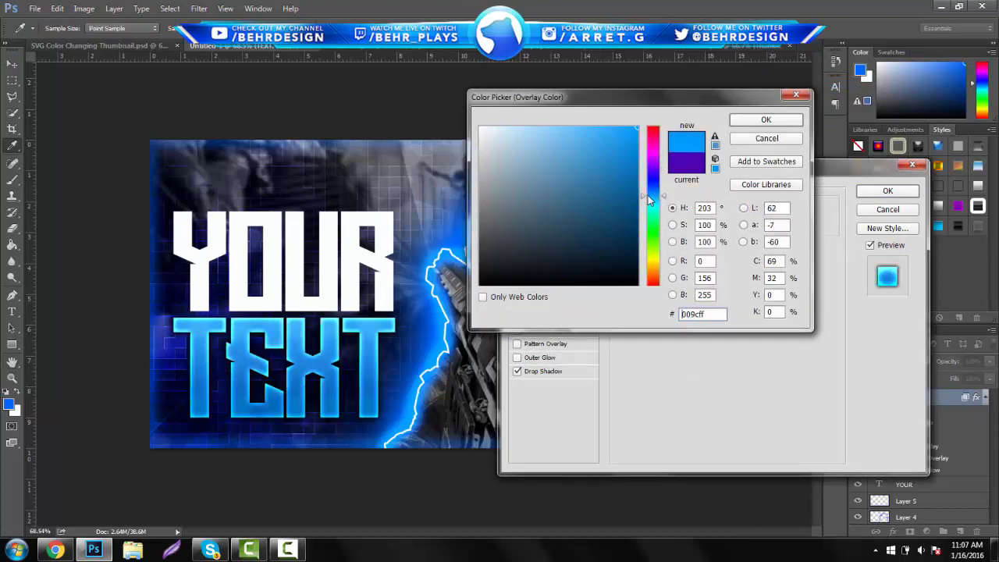
left_click_drag(648, 195, 651, 189)
left_click(764, 119)
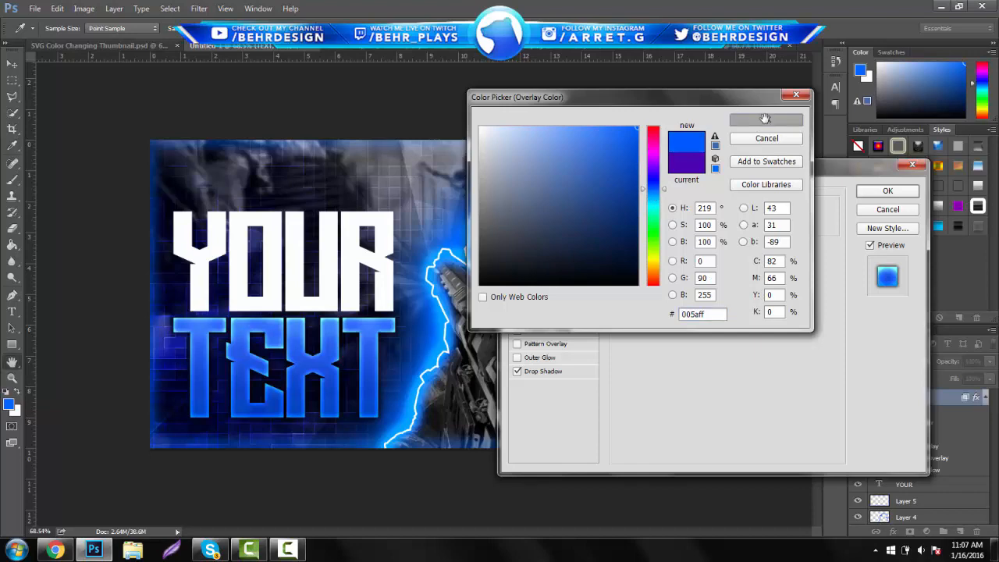
left_click(880, 191)
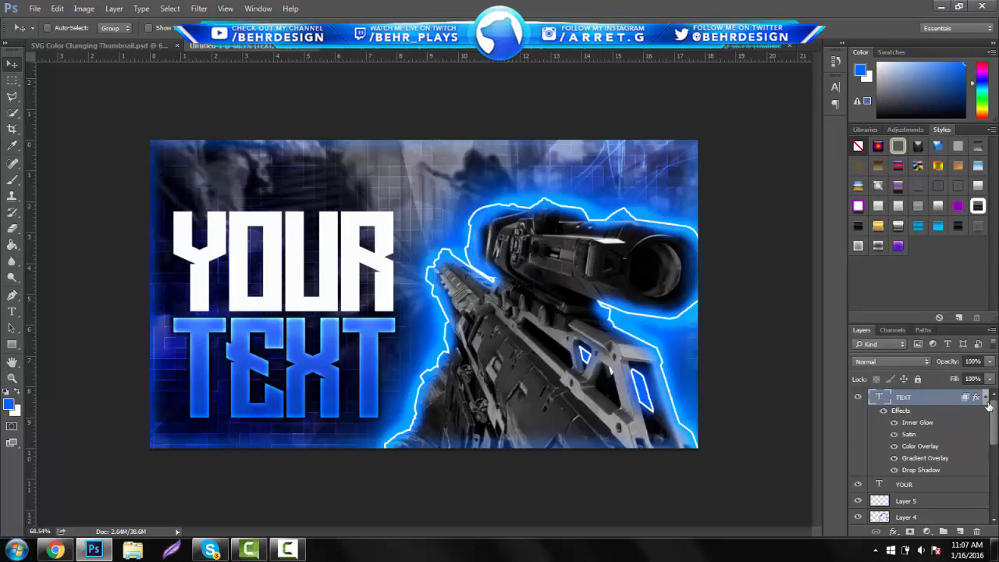
- Apply the same purple preset style to the "YOUR" layer and collapse the effects lists of both text layers
left_click(986, 398)
left_click(931, 412)
left_click(897, 246)
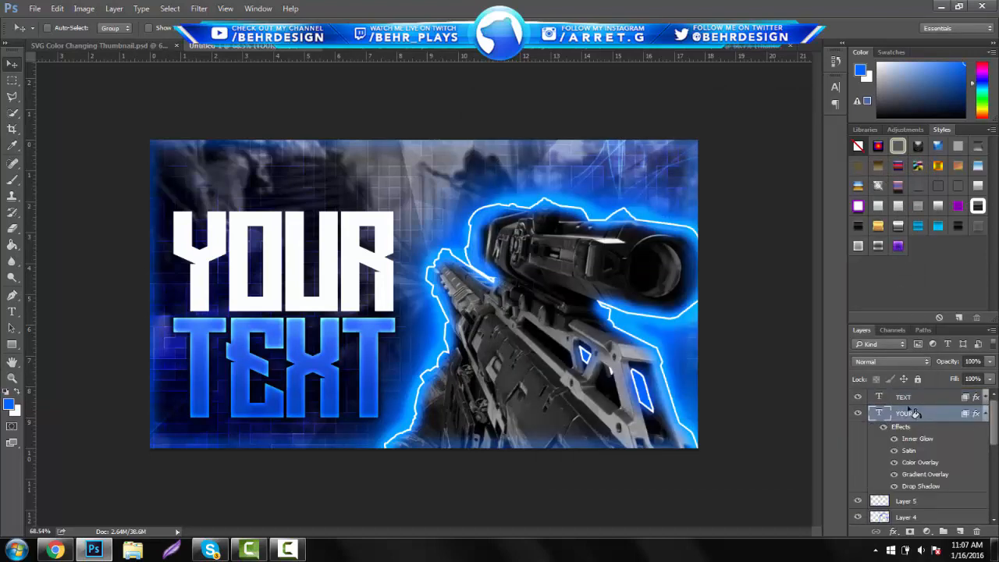
left_click(984, 414)
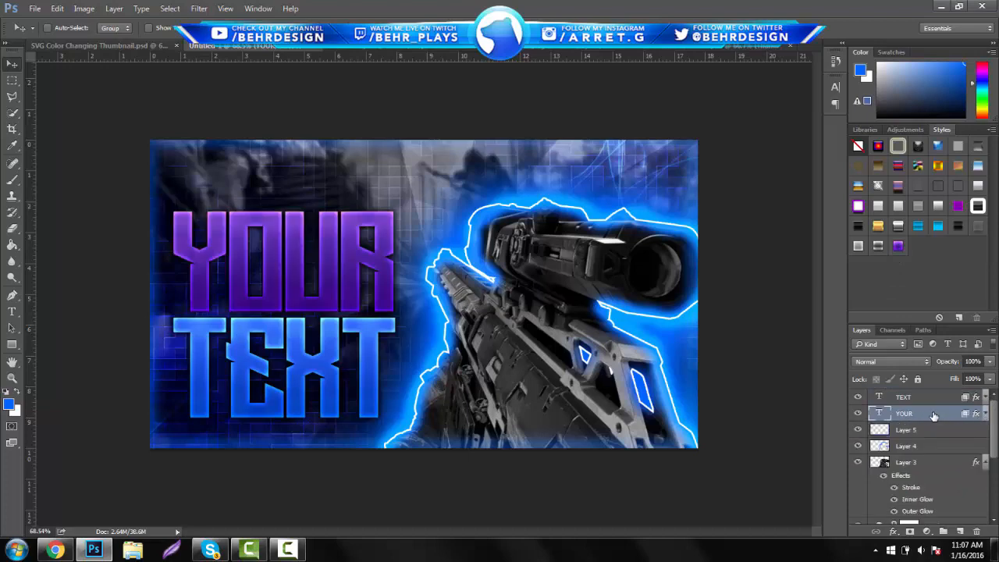
- Change the Color Overlay of the "YOUR" layer to off-white f2f2f2
right_click(933, 415)
left_click(812, 84)
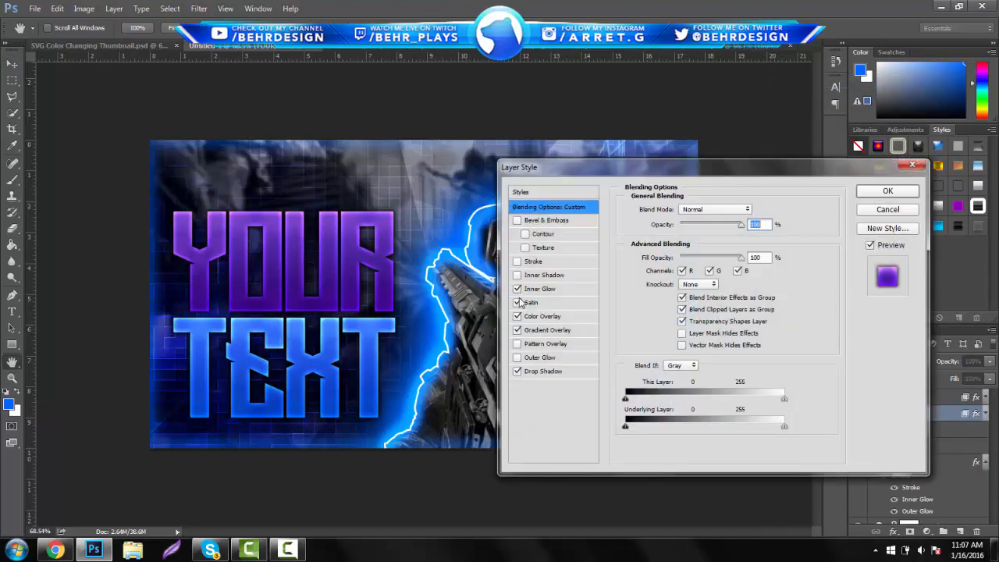
left_click(544, 317)
left_click(755, 209)
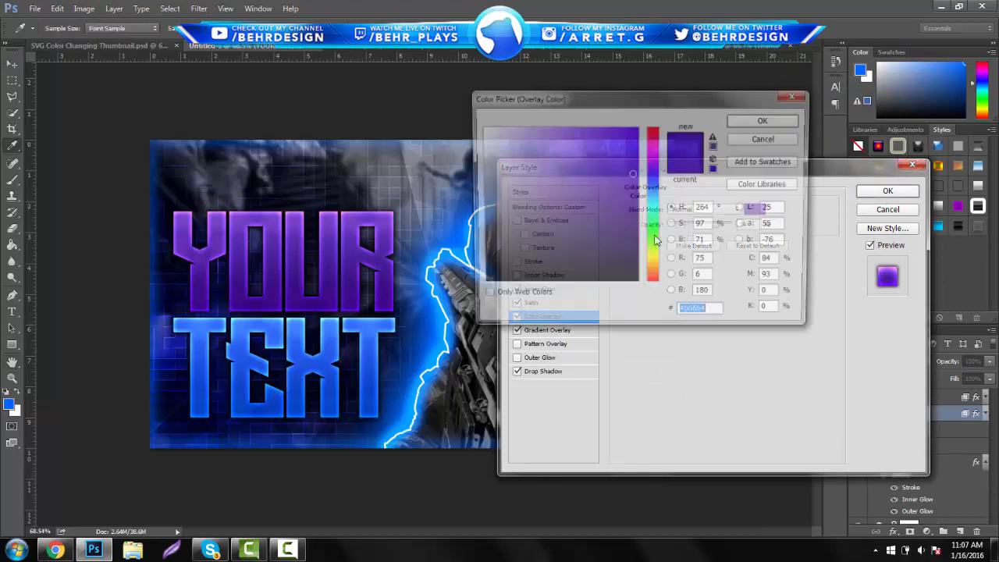
left_click_drag(398, 127, 394, 136)
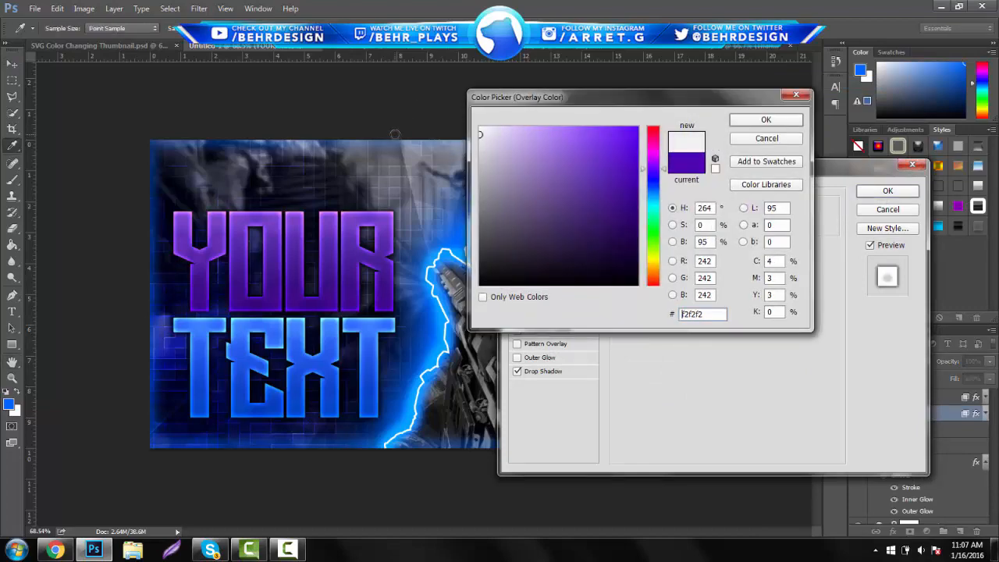
left_click(765, 119)
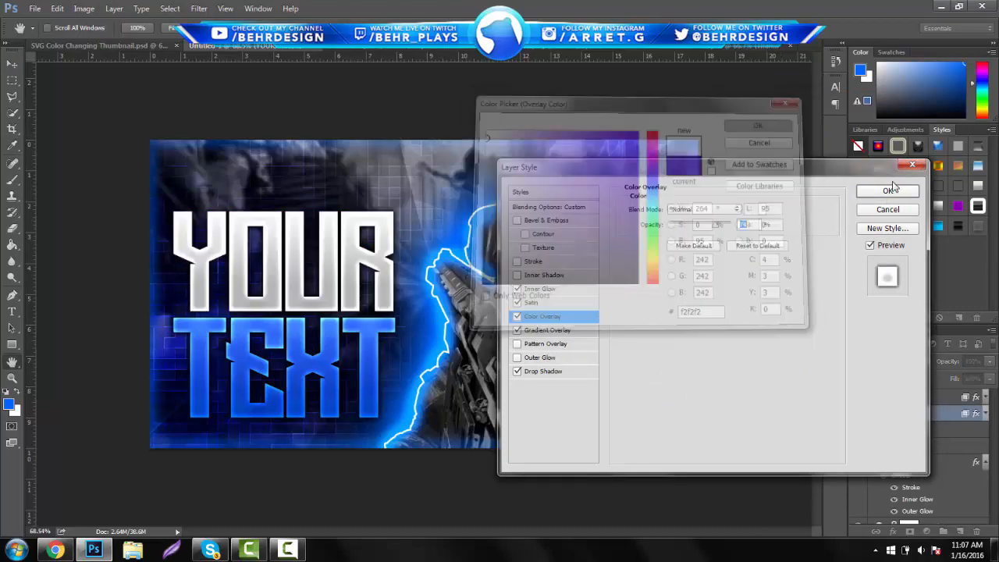
left_click(887, 191)
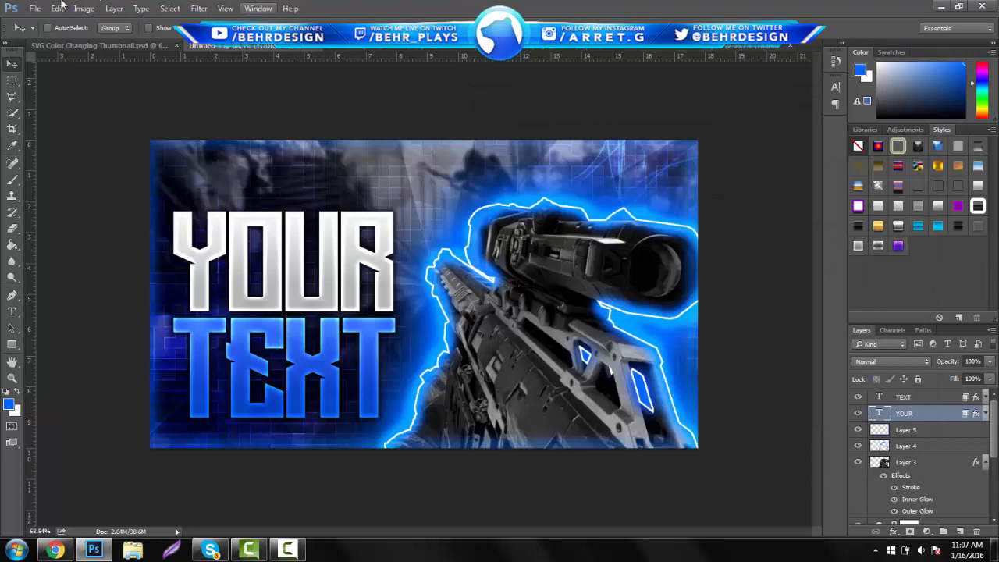
- Open the orange Black Ops III emblem PNG from the Desktop folder
left_click(35, 9)
left_click(59, 35)
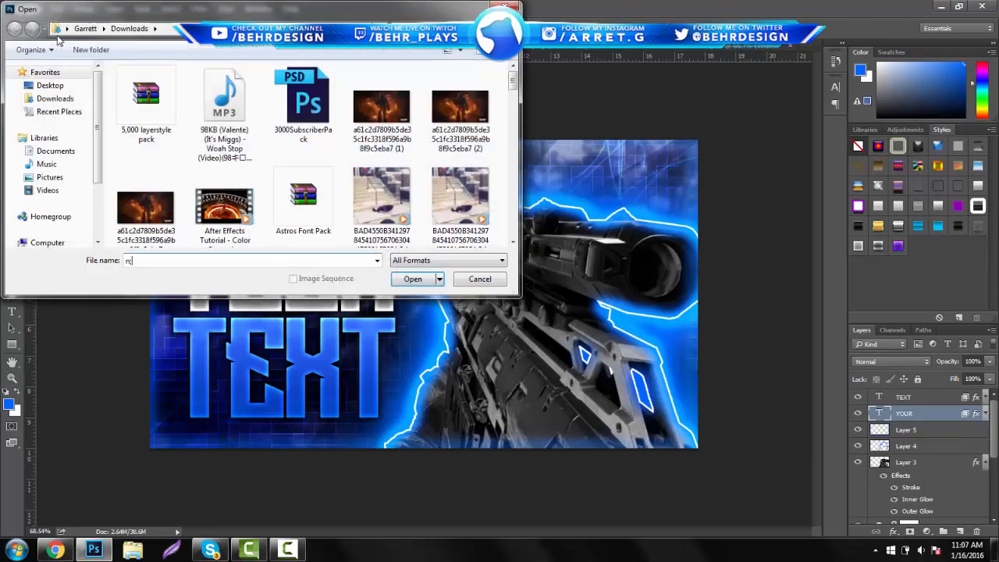
left_click(50, 85)
double_click(183, 261)
key("BackSpace")
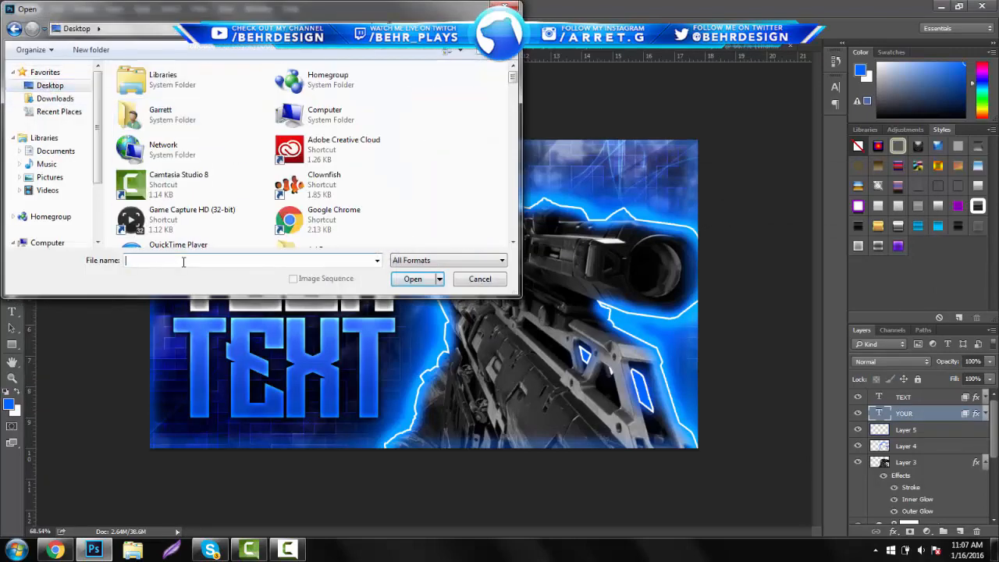
type("nla")
type("bl")
key("Down")
key("Down")
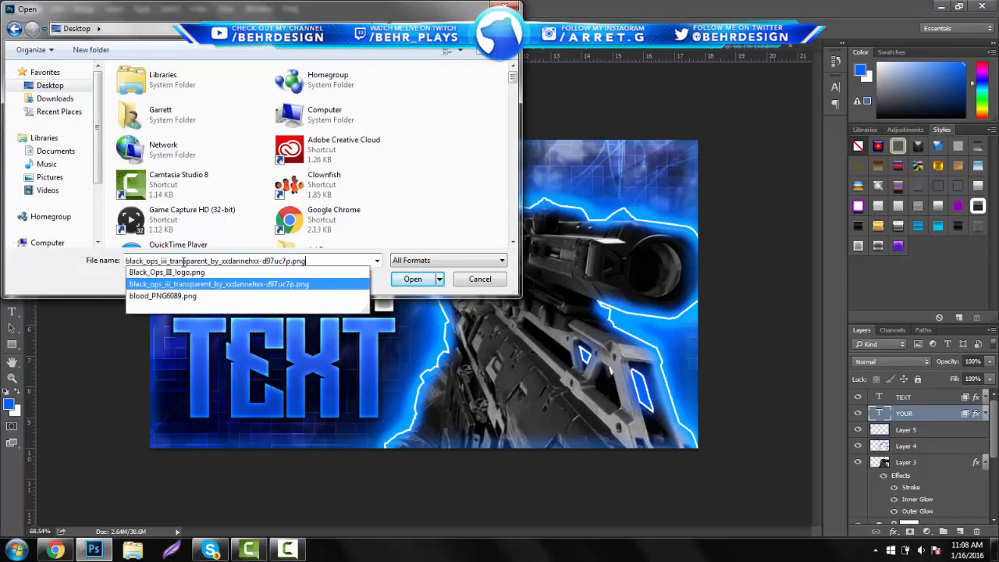
key("Return")
key("Return")
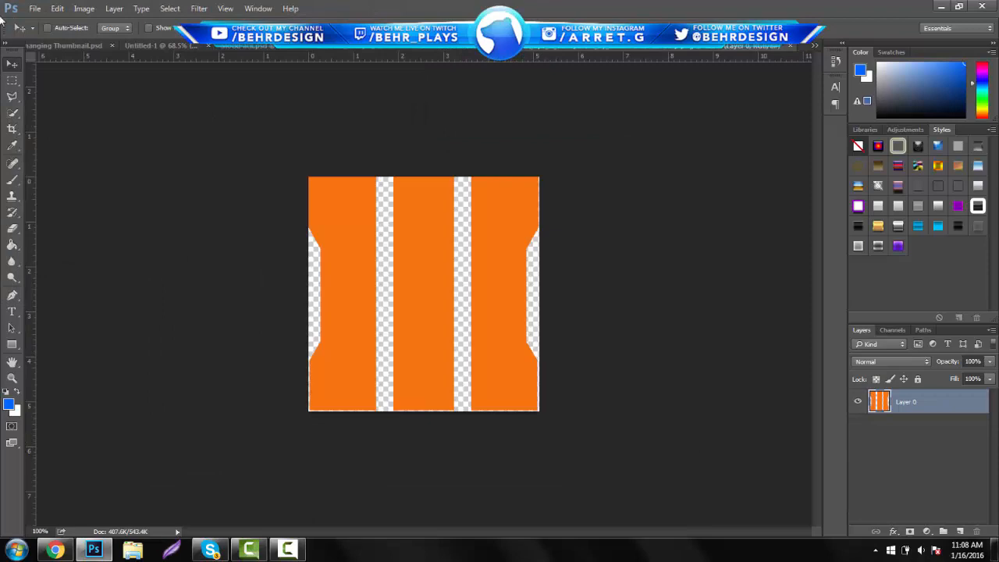
- Open the black_ops_iii_transparent PNG with the full Call of Duty logo from the Desktop folder
left_click(35, 9)
left_click(43, 37)
type("b")
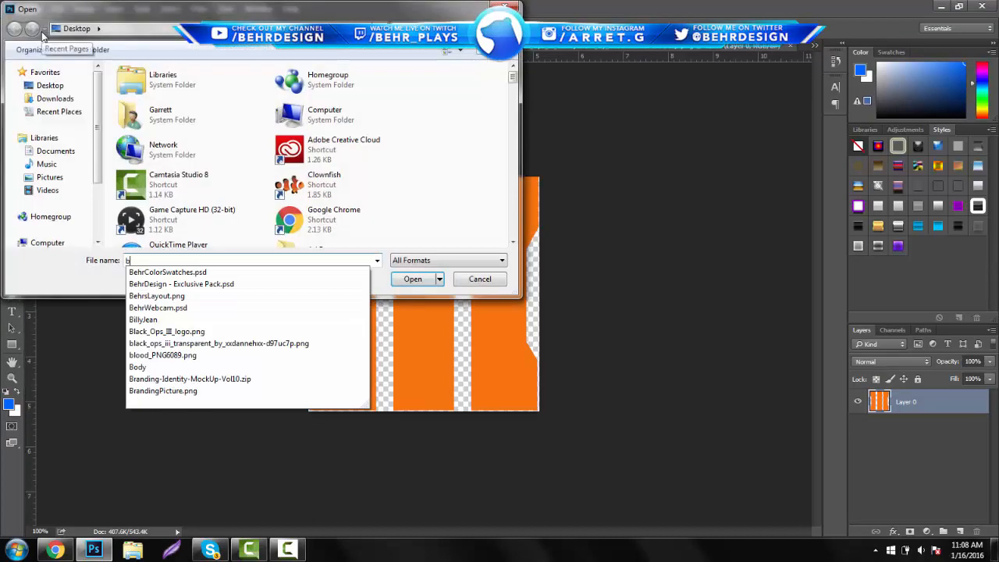
key("Down")
key("Down")
key("Down")
key("Down")
key("Down")
key("Down")
key("Down")
key("Return")
key("Return")
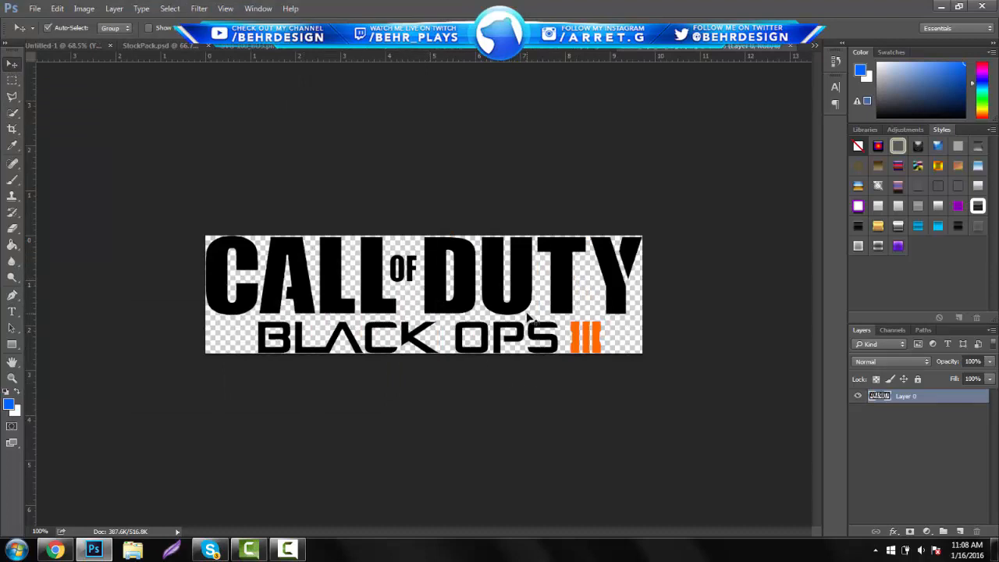
- Invert the logo to white lettering, and cut and paste the "III" onto its own layer in its original orange
key("ctrl+i")
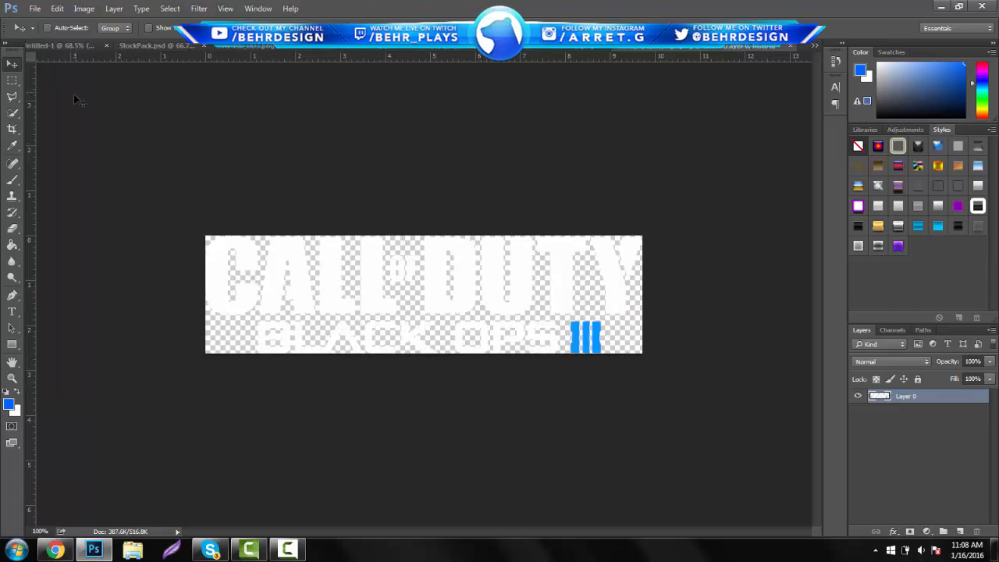
left_click(12, 81)
left_click_drag(652, 378, 566, 318)
key("ctrl+x")
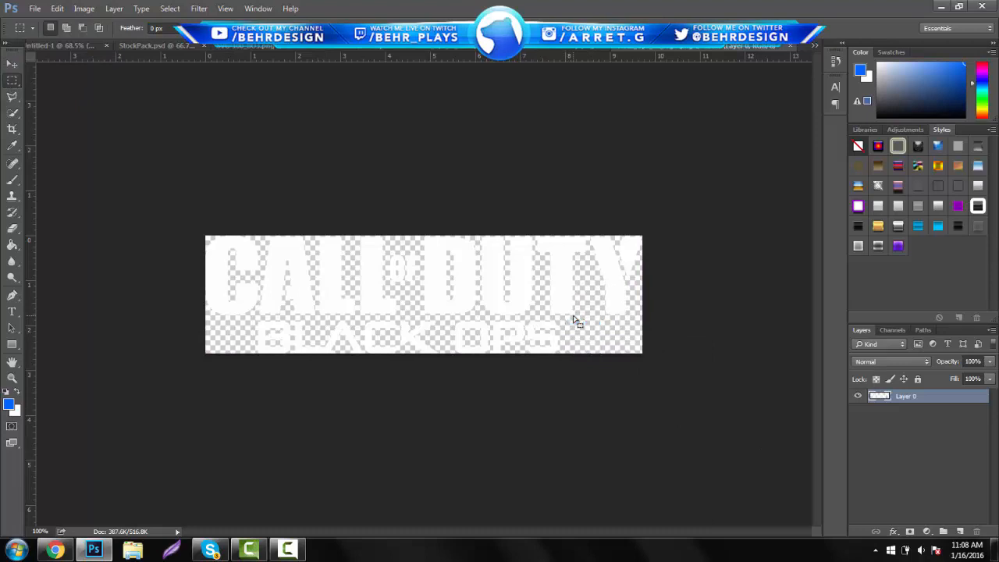
key("ctrl+v")
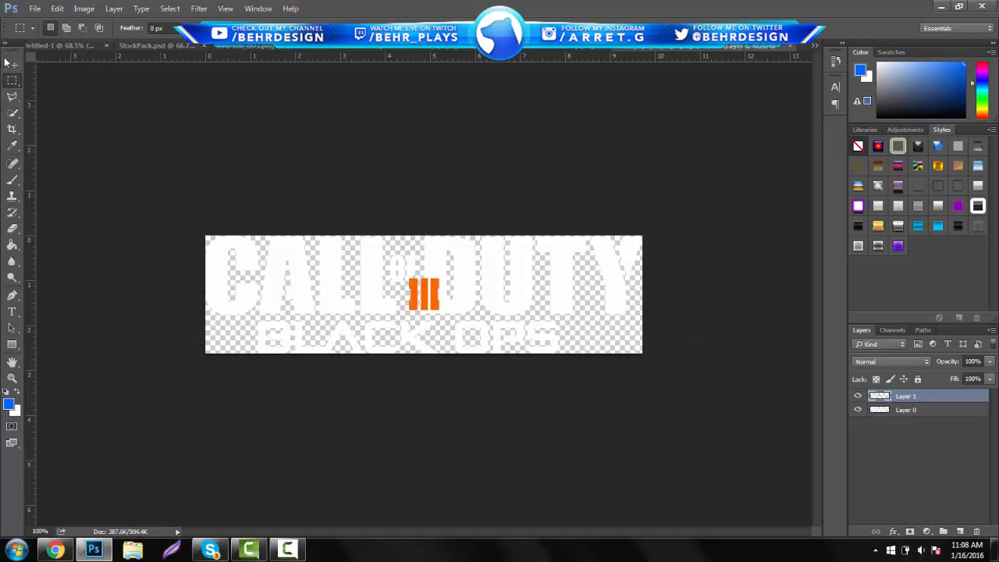
- Move the orange "III" back beside "BLACK OPS" and merge the two logo layers into one
left_click(12, 63)
left_click_drag(362, 196, 528, 242)
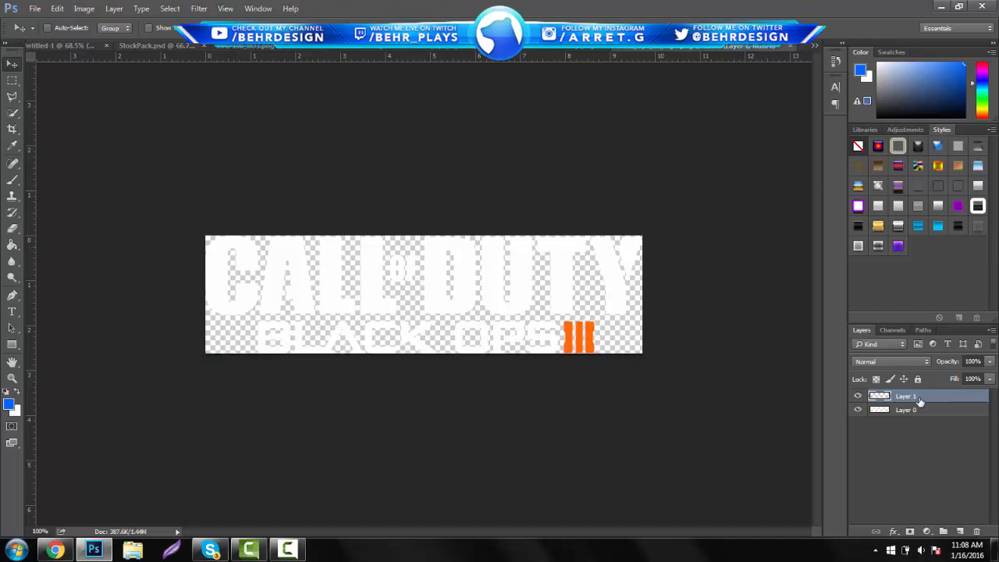
left_click(919, 413, "shift")
key("ctrl+e")
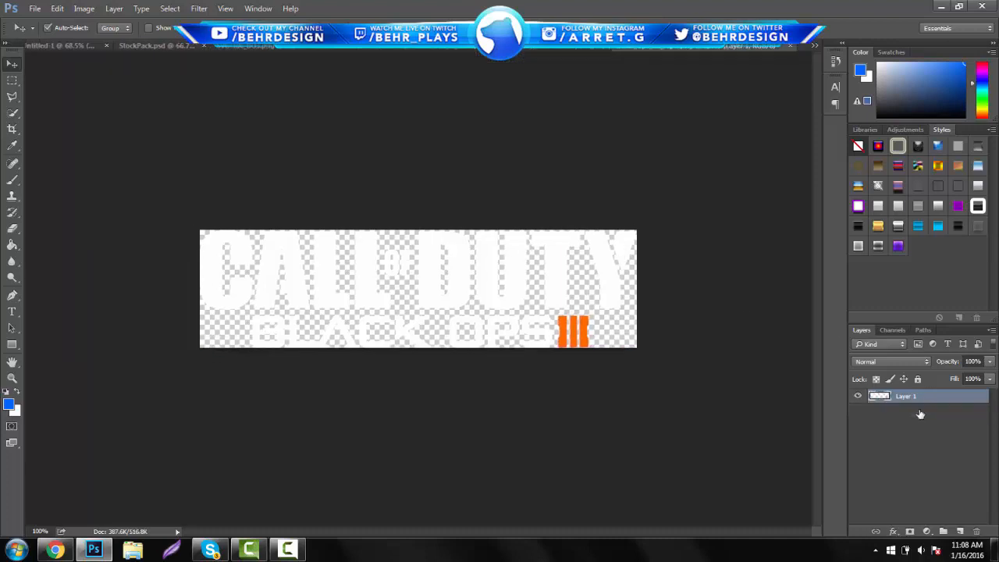
- Bring the merged logo into the untitled thumbnail document and scale it to about the title's width, placed above "YOUR"
left_click_drag(497, 226, 337, 212)
left_click_drag(363, 180, 366, 178)
key("ctrl+t")
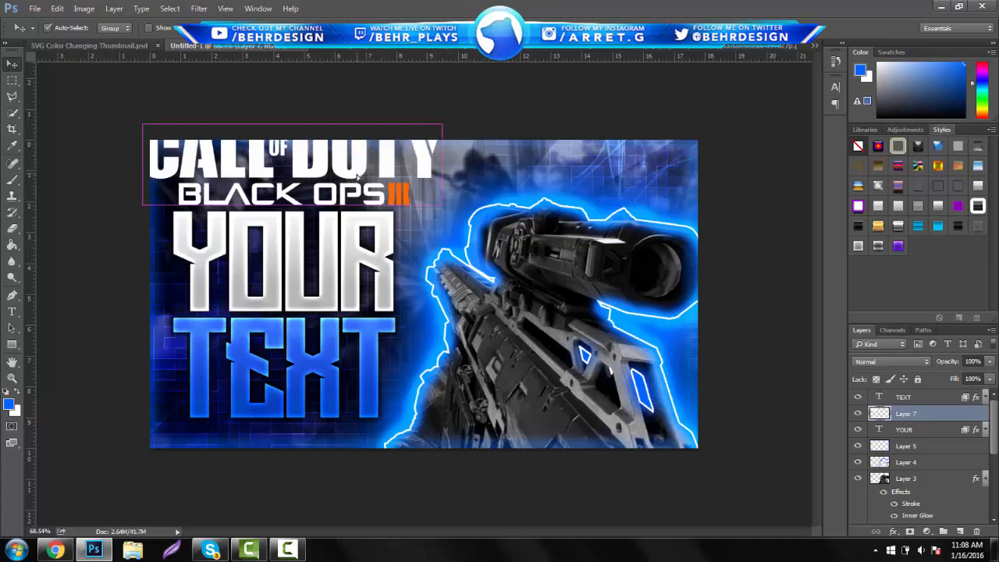
left_click_drag(441, 124, 358, 177)
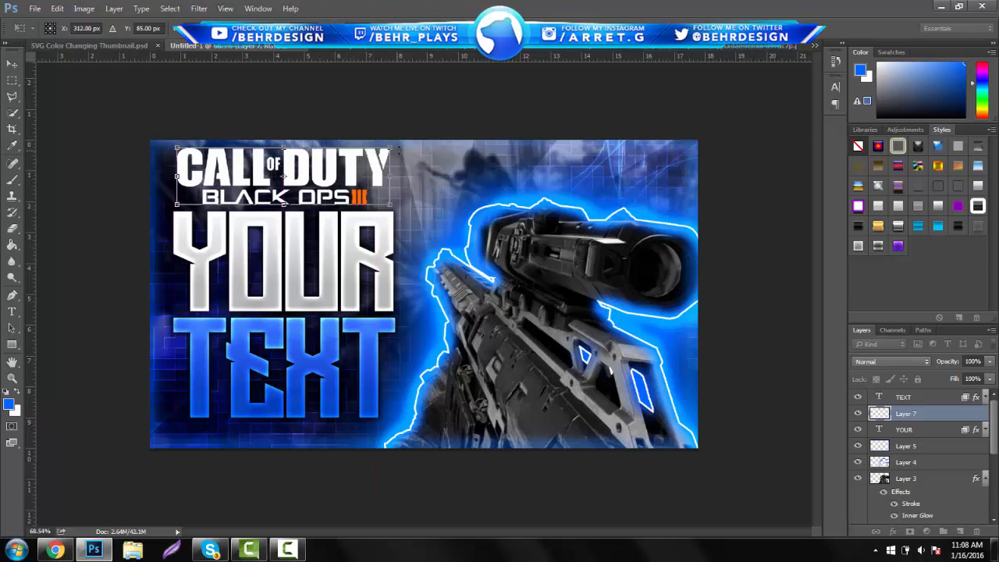
key("Return")
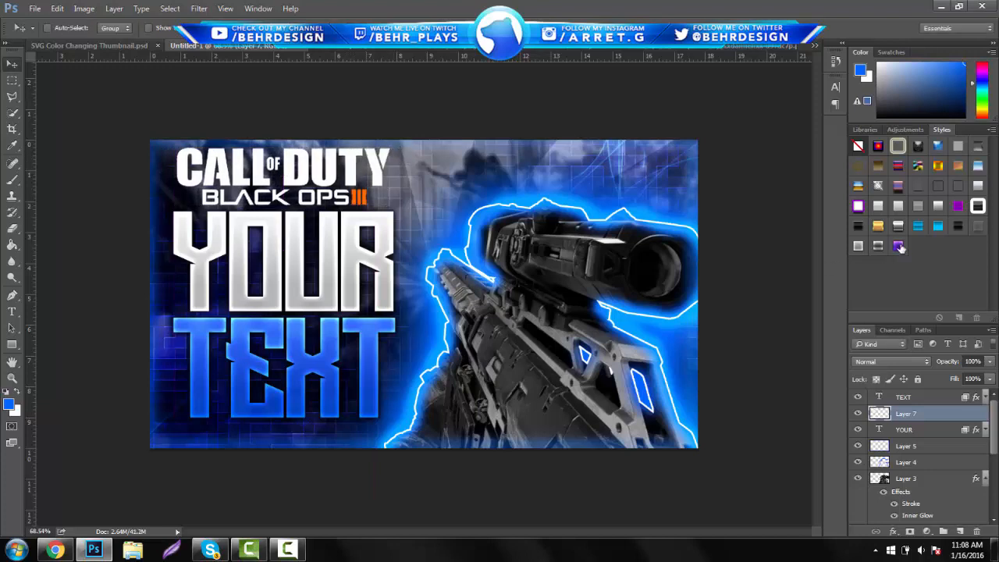
- Try the purple and silver preset styles on the Call of Duty logo layer and clear the style again
left_click(898, 246)
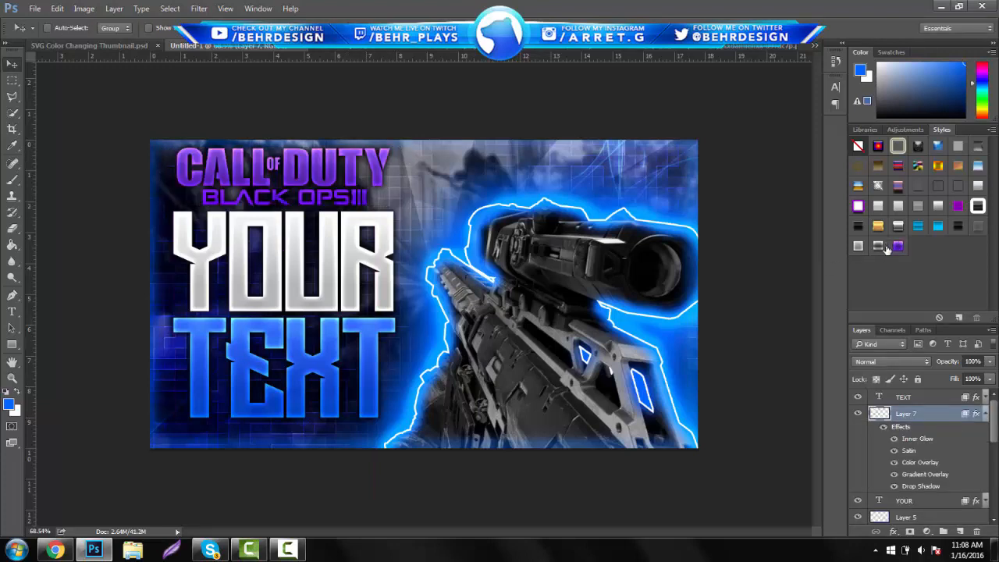
left_click(858, 246)
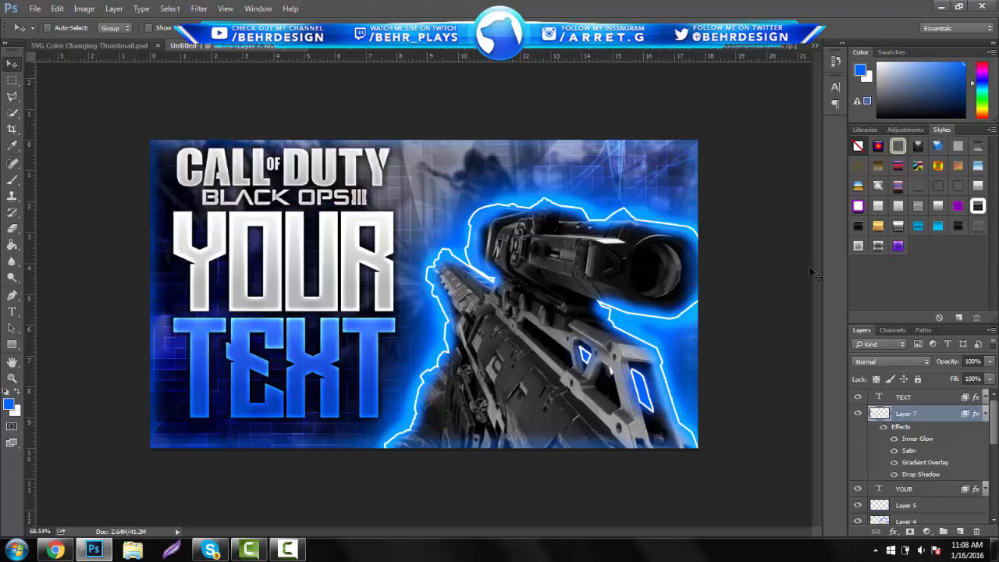
left_click(858, 147)
- Scale the Call of Duty logo down to about 30% of the canvas width, centred just above "YOUR"
left_click_drag(292, 173, 293, 175)
key("ctrl+t")
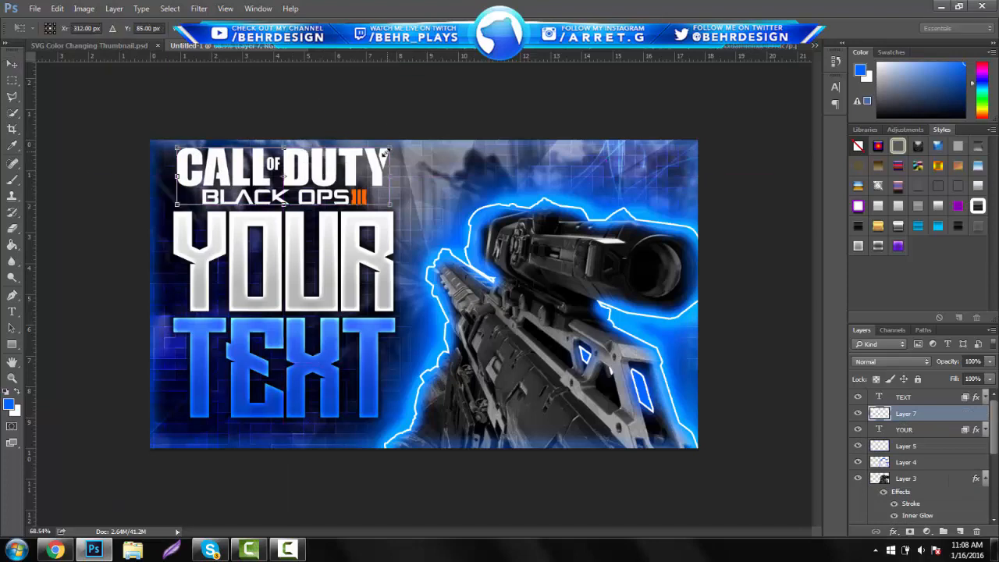
left_click_drag(387, 152, 336, 182)
key("Return")
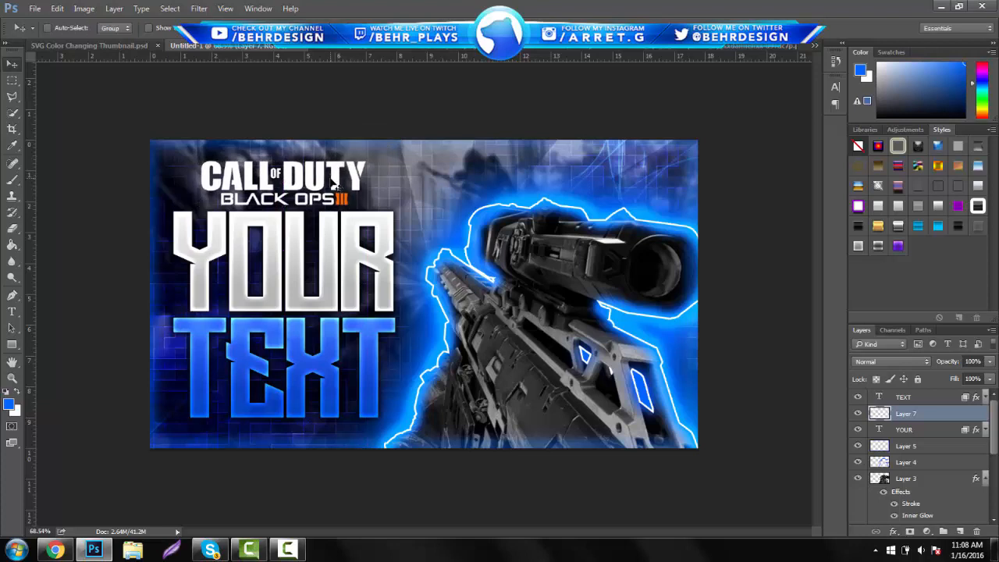
- Select the "YOUR", logo and "TEXT" layers and merge them into a single layer
left_click(917, 429)
left_click(926, 398, "ctrl")
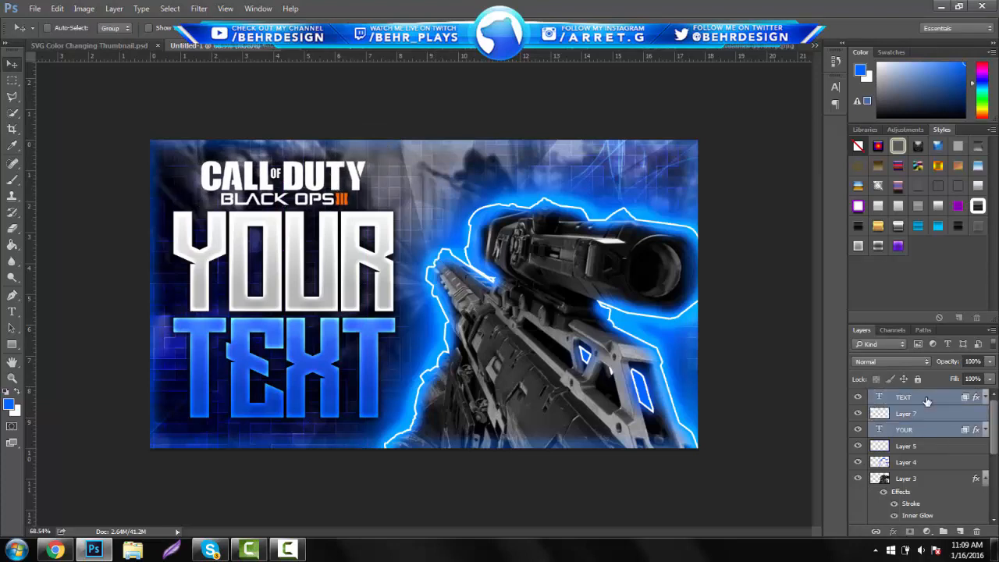
key("ctrl+e")
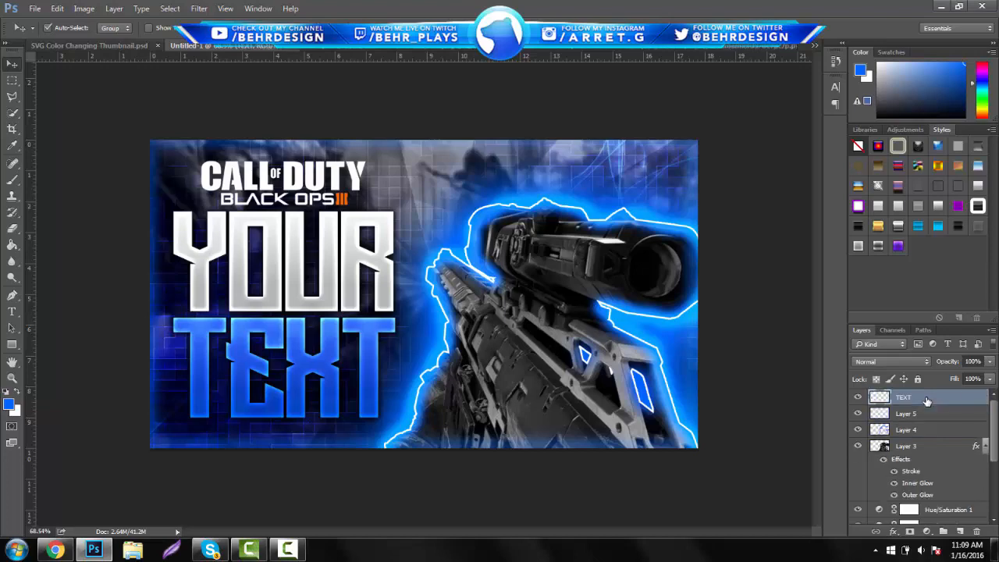
- Apply a perspective transform to the merged TEXT layer, widening its bottom edge, and nudge the title slightly up
left_click(57, 8)
mouse_move(188, 269)
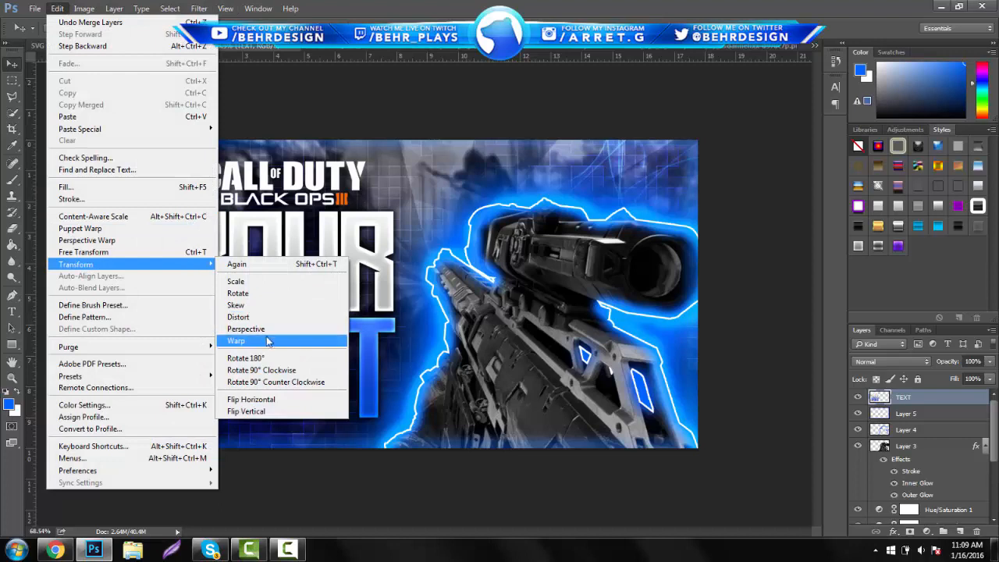
left_click(312, 328)
left_click_drag(403, 424, 445, 411)
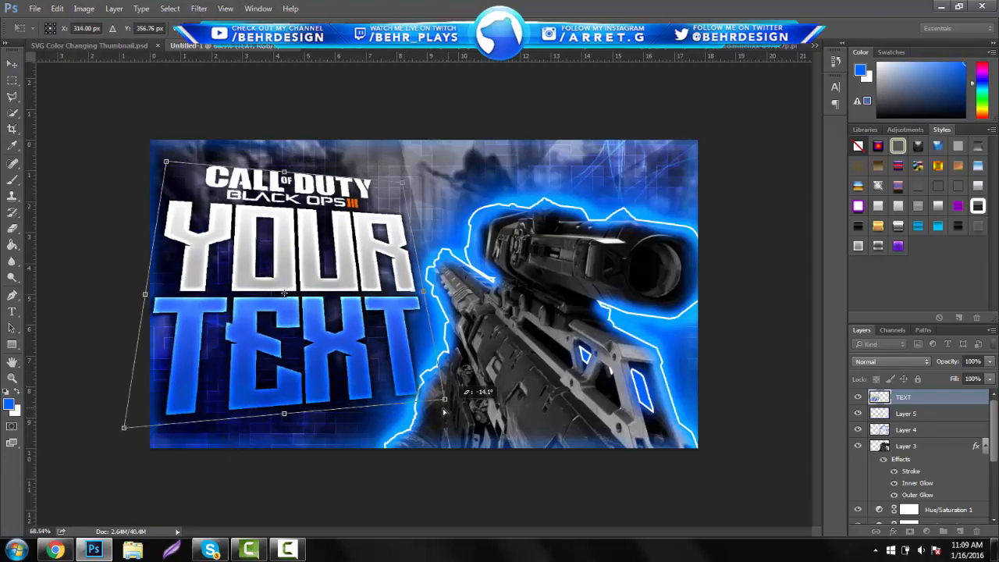
key("Return")
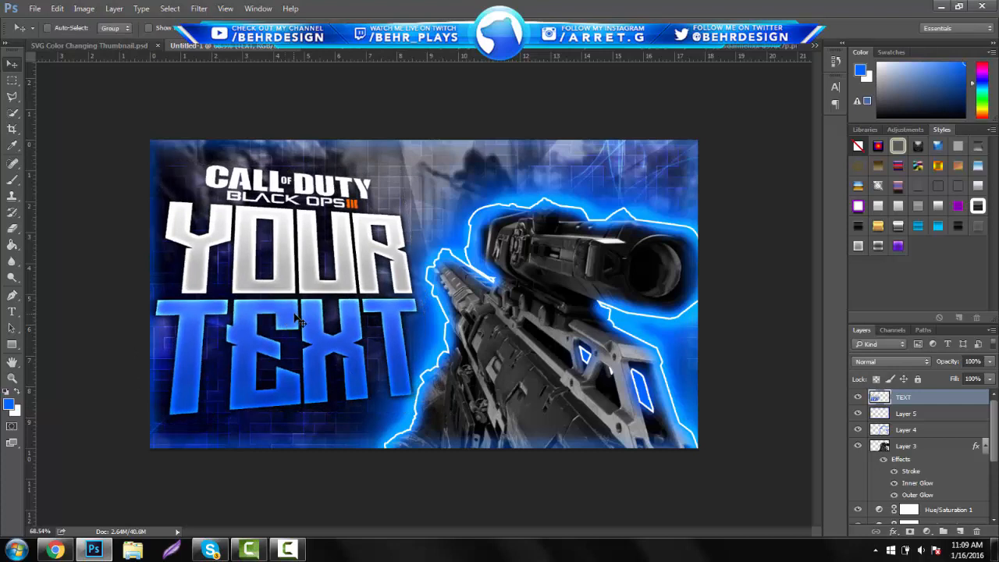
left_click_drag(295, 314, 289, 309)
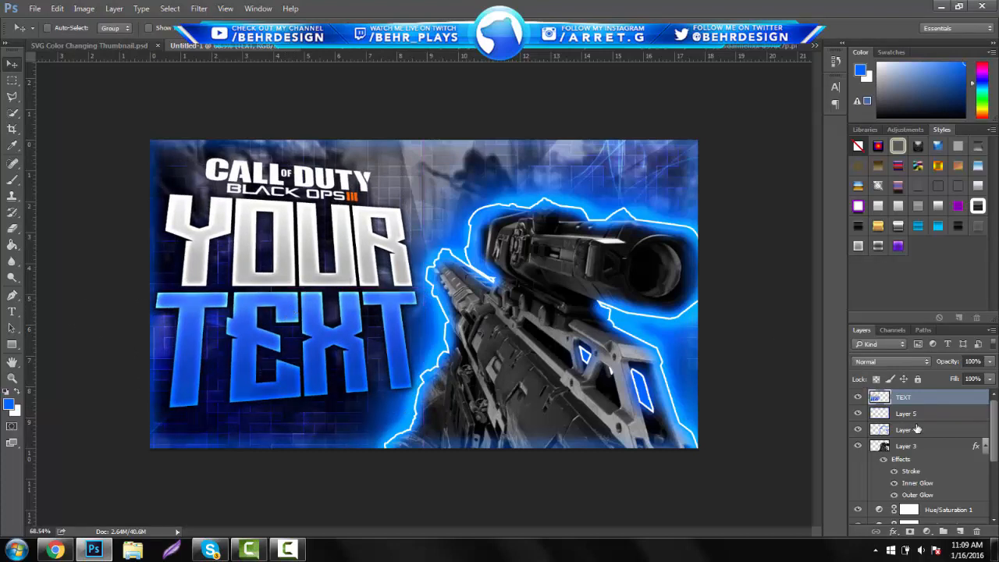
- Paint a soft black 160 px shadow on a new layer beneath the TEXT layer, and set its opacity to 63%
left_click(923, 414)
left_click(958, 531)
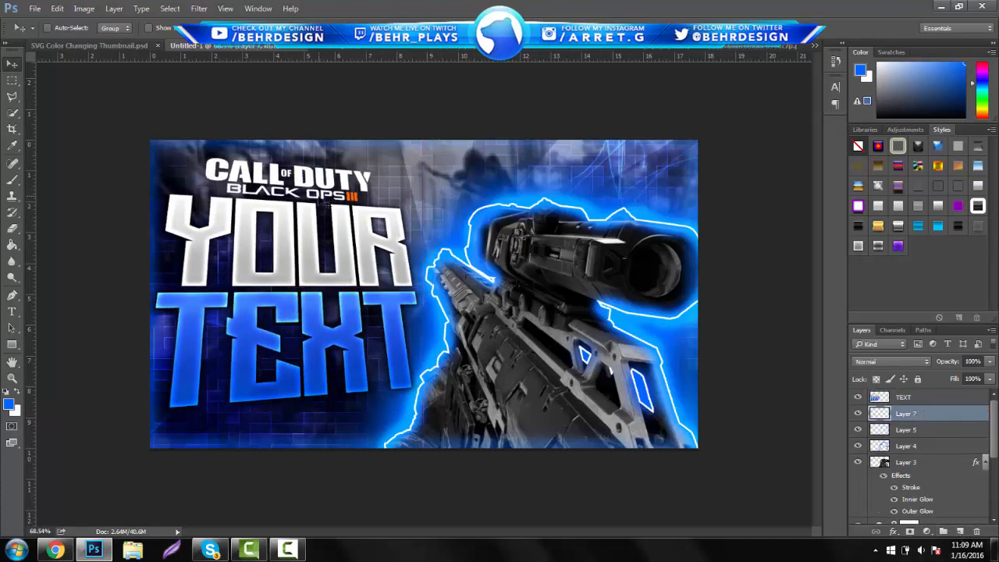
left_click(11, 178)
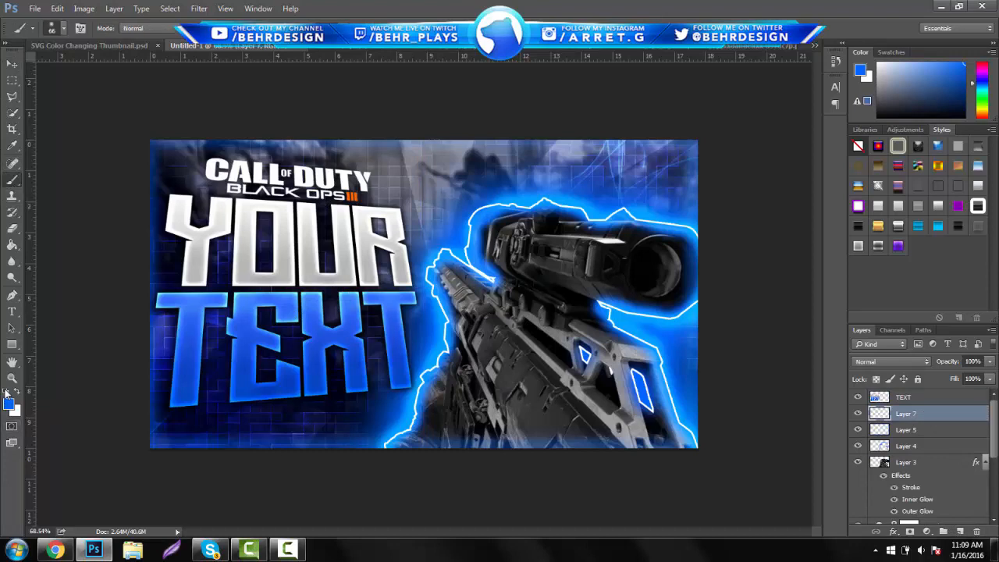
left_click(7, 391)
left_click(62, 30)
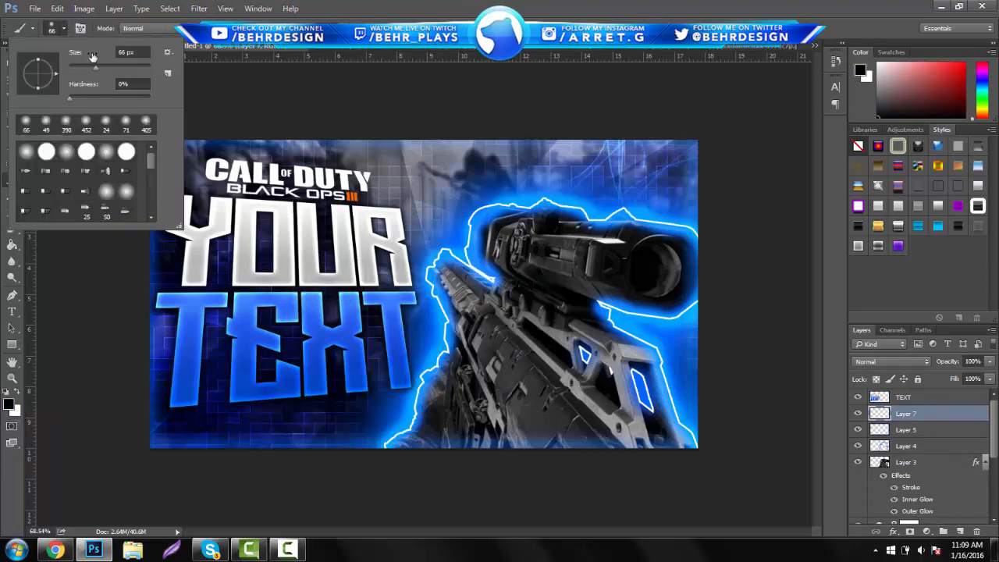
left_click(122, 64)
left_click(185, 391)
mouse_move(185, 391)
left_mouse_down()
mouse_move(175, 289)
mouse_move(211, 301)
mouse_move(232, 375)
mouse_move(252, 357)
mouse_move(299, 355)
mouse_move(268, 315)
mouse_move(349, 312)
mouse_move(328, 362)
mouse_move(376, 364)
mouse_move(381, 333)
mouse_move(264, 256)
mouse_move(209, 250)
mouse_move(232, 181)
mouse_move(257, 183)
mouse_move(293, 246)
mouse_move(382, 241)
mouse_move(382, 285)
mouse_move(290, 316)
mouse_move(257, 355)
mouse_move(248, 388)
mouse_move(319, 182)
left_mouse_up()
left_click(989, 361)
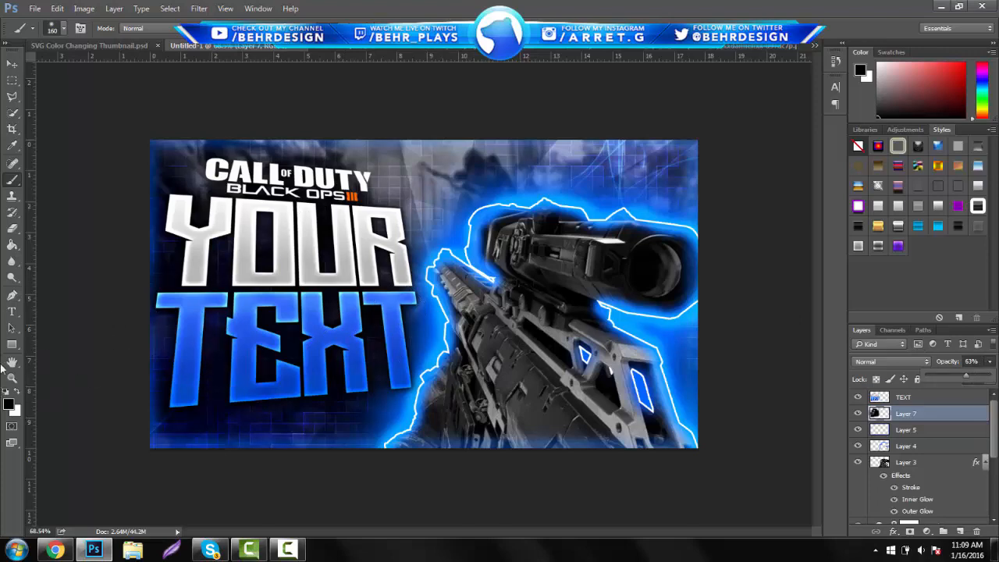
- Bring the orange three-bar emblem from its own document into the thumbnail, directly beneath the TEXT layer
left_click(12, 377)
left_click_drag(518, 291, 476, 274)
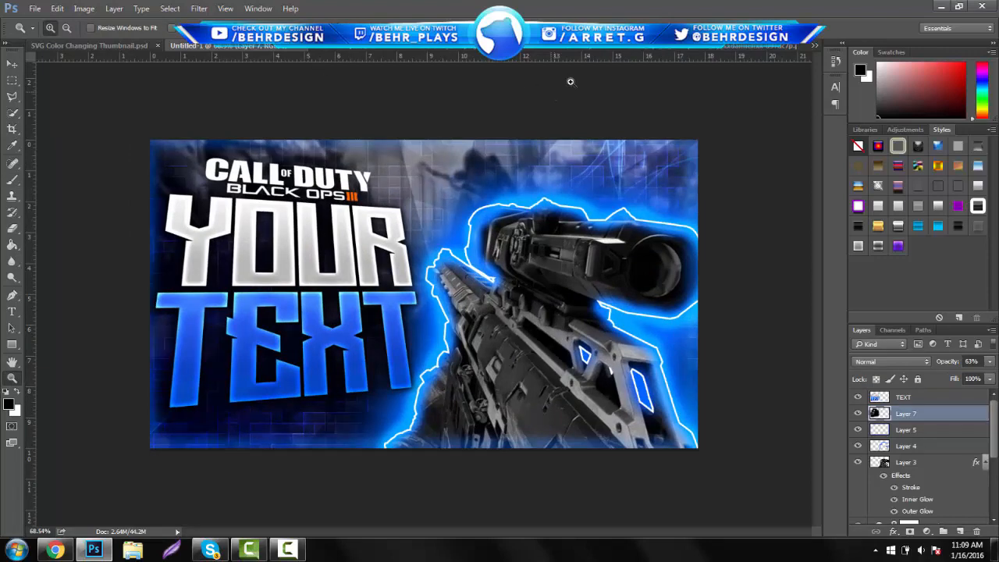
key("ctrl+Tab")
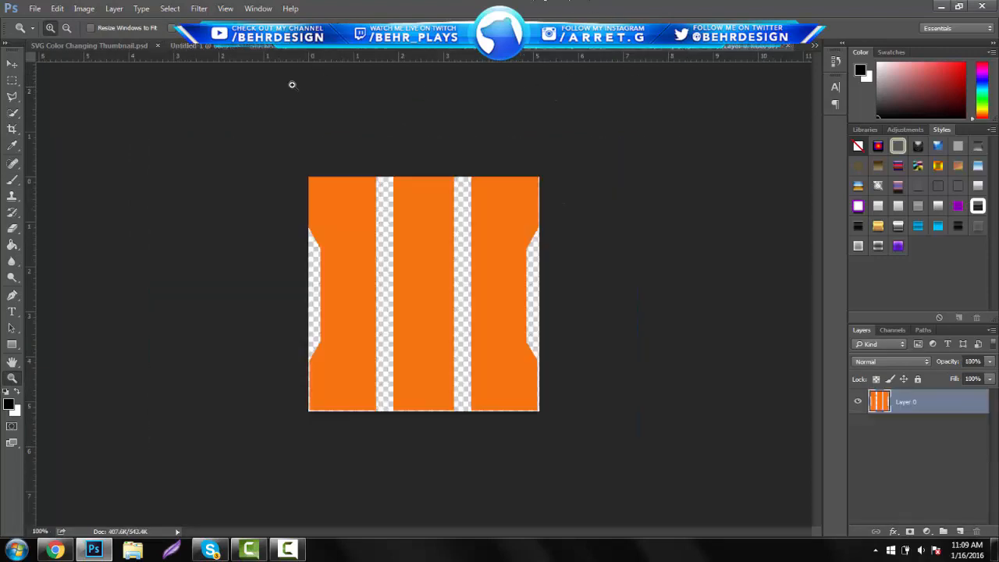
left_click(11, 63)
left_click_drag(406, 158, 407, 284)
left_click_drag(497, 211, 574, 128)
- Apply the transparent preset style with zero fill to the three-bar emblem and set the layer opacity to 100%
left_click(977, 227)
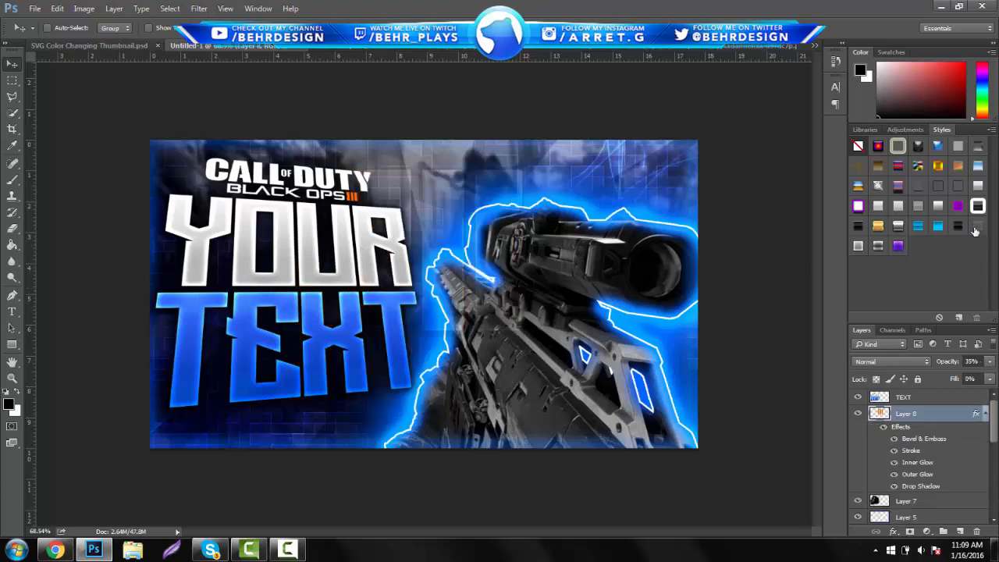
left_click(989, 362)
left_click_drag(977, 379, 991, 376)
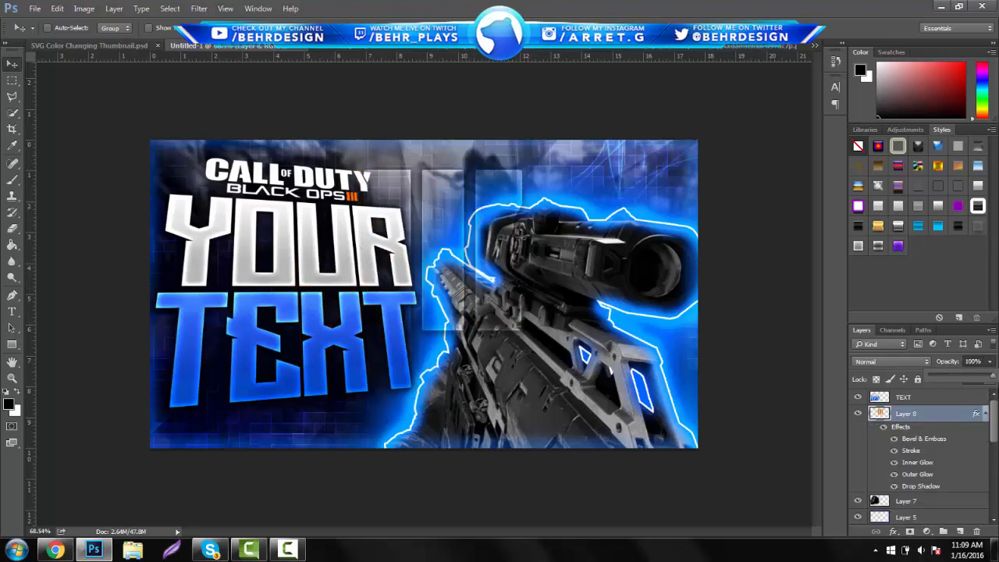
- Move the three-bar emblem to the canvas's upper-left corner and place a rotated copy in the lower-left corner behind "TEXT"
left_click_drag(475, 201, 348, 159)
left_click_drag(349, 159, 238, 164)
left_click_drag(544, 275, 462, 249)
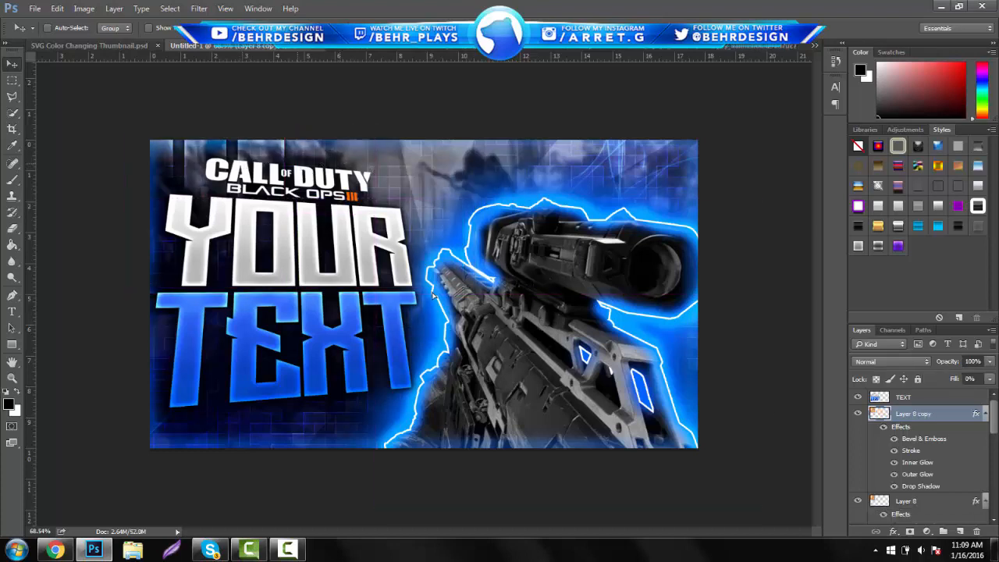
left_click_drag(433, 295, 361, 338)
key("ctrl+t")
left_click_drag(378, 301, 195, 382)
key("Return")
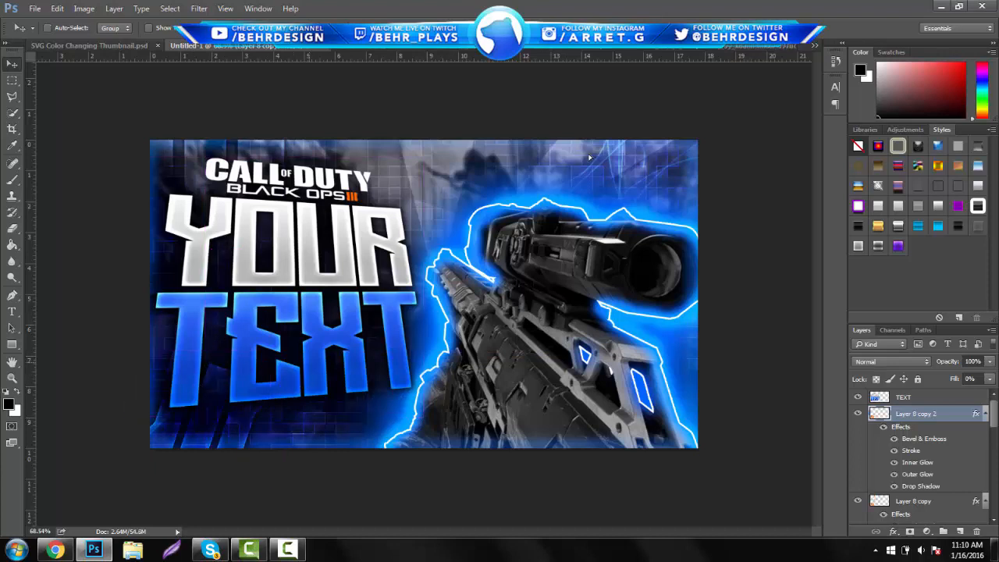
- Place another emblem copy in the canvas's upper-right corner and move its layer behind the rifle, directly above Hue/Saturation 1
left_click_drag(590, 158, 660, 143)
scroll(909, 423, "down", 10)
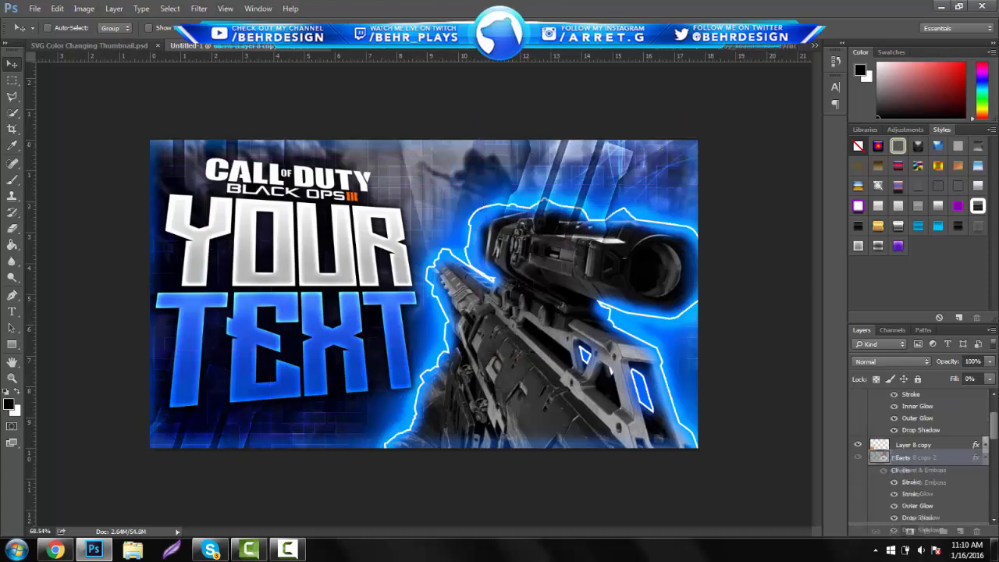
left_click_drag(926, 558, 939, 468)
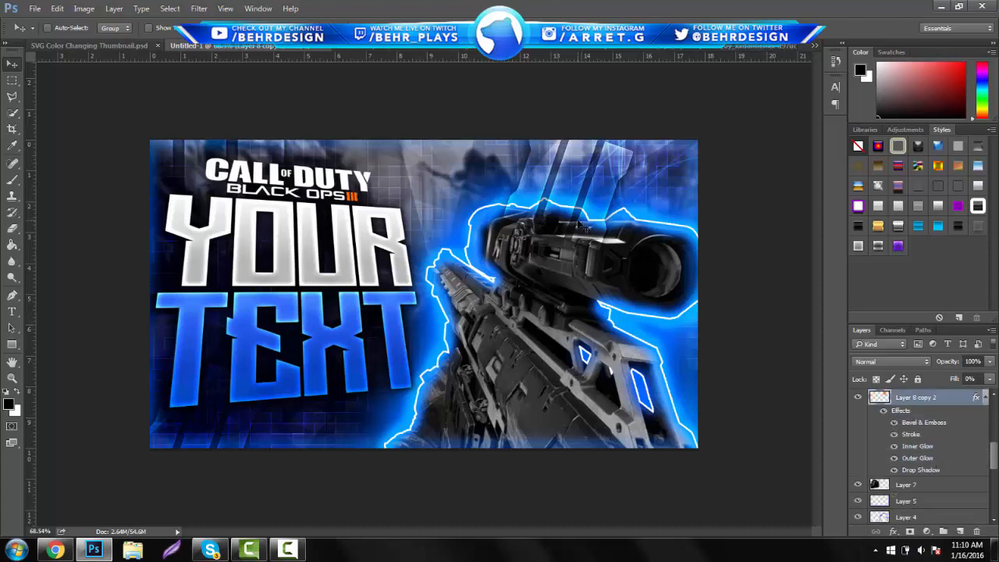
left_click_drag(589, 209, 658, 215)
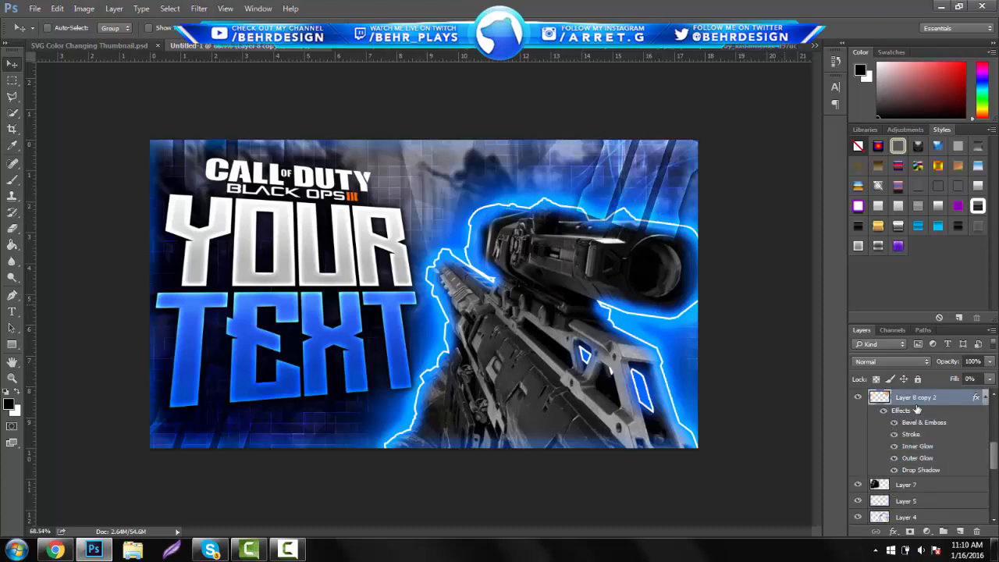
left_click_drag(919, 405, 946, 401)
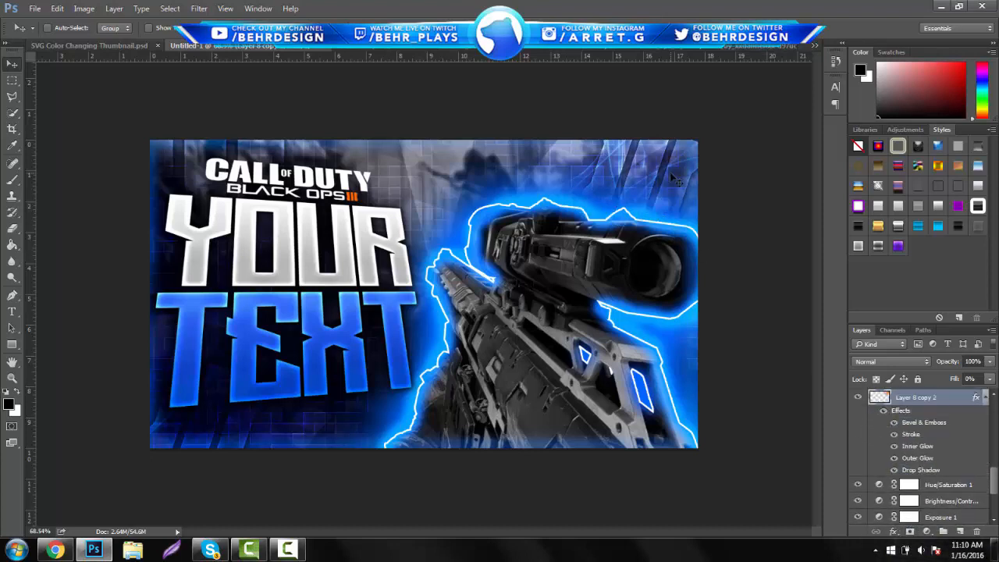
- Duplicate the upper-right emblem layer, then rotate and shrink the copy at the canvas's top centre between logo and rifle
left_click_drag(691, 195, 690, 195)
key("ctrl+j")
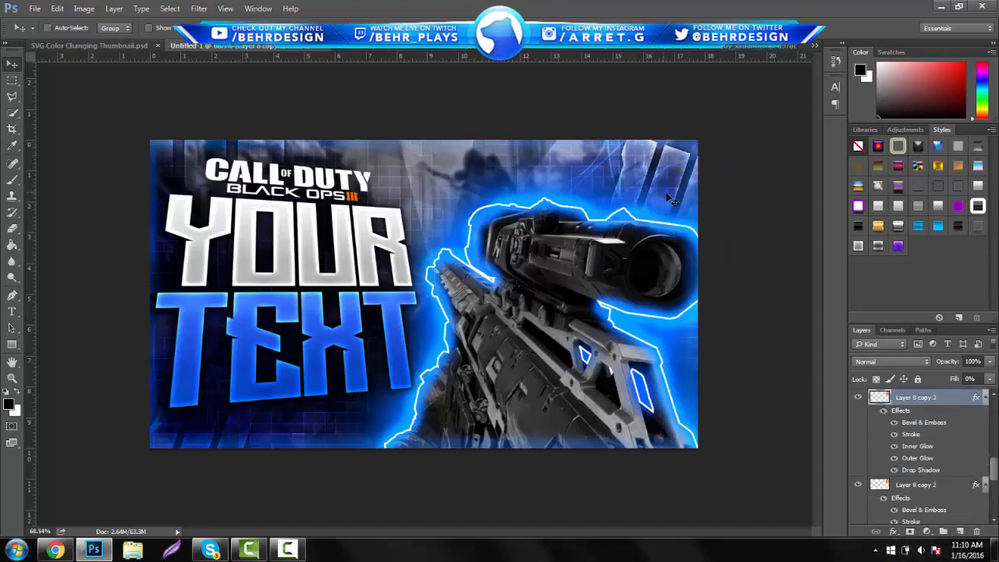
left_click_drag(391, 172, 429, 140)
key("ctrl+t")
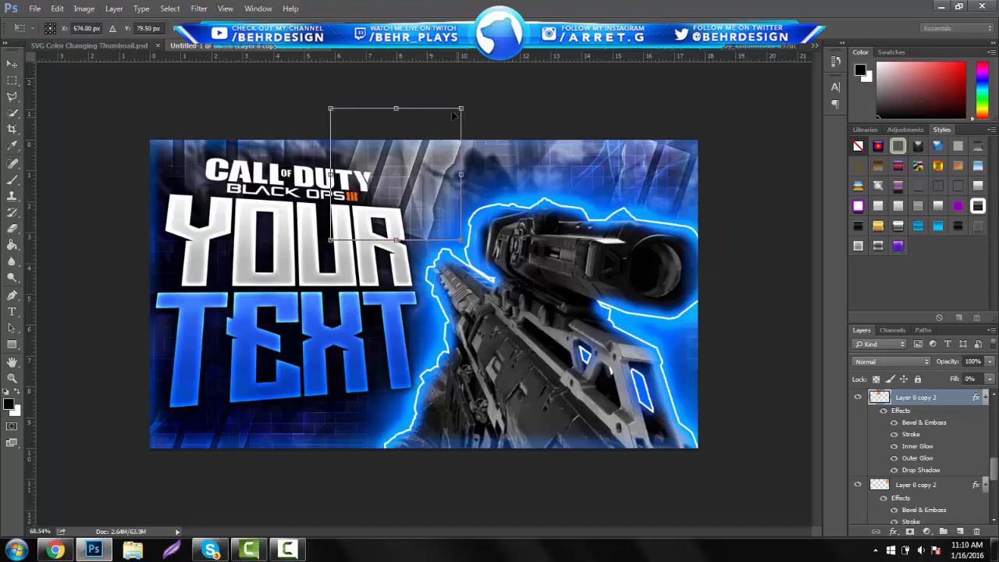
left_click_drag(495, 115, 382, 142)
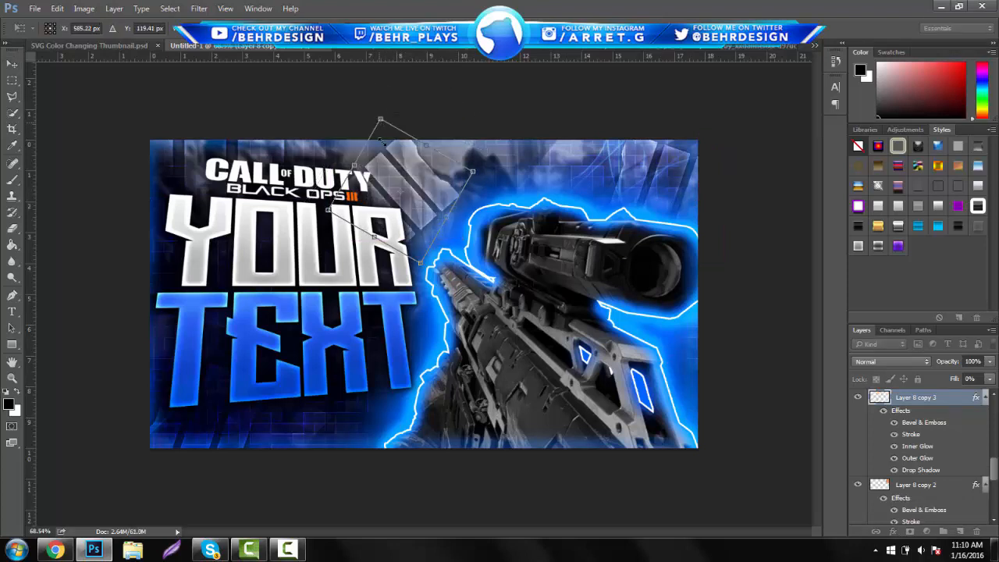
key("Return")
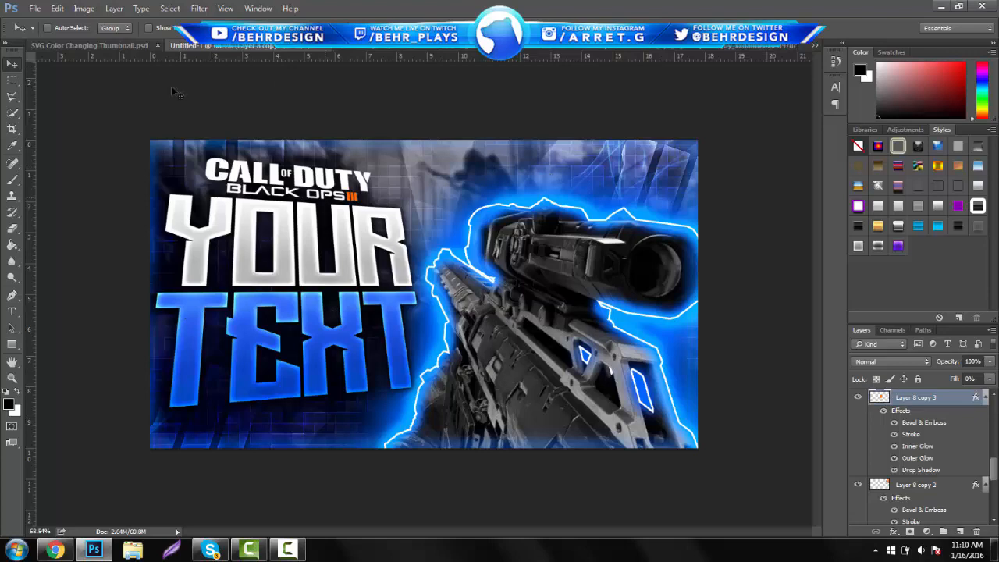
- Open the red FaZe logo image and bring it into the thumbnail, above the rifle barrel beside the Call of Duty logo
left_click(35, 8)
left_click(51, 36)
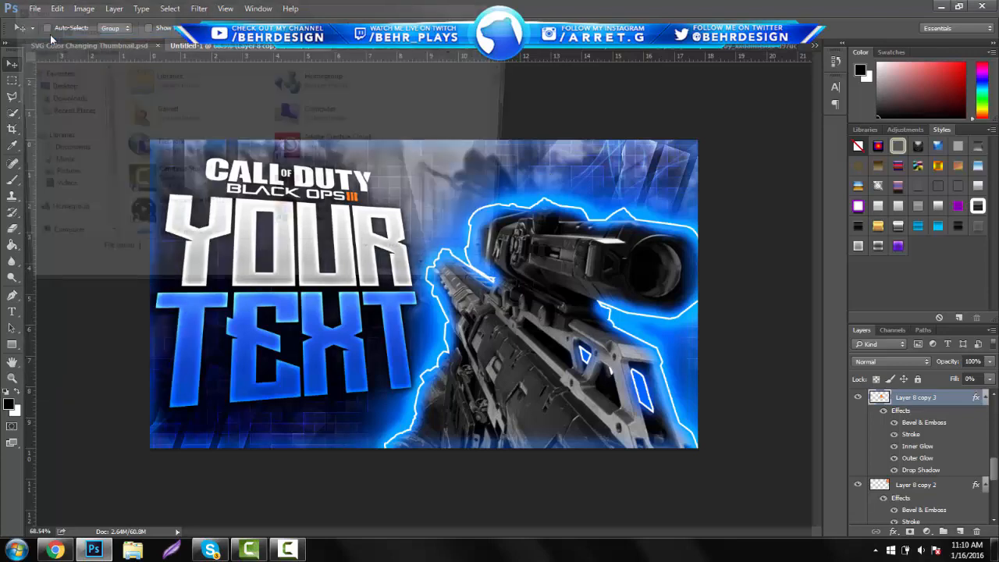
type("fa")
key("Down")
key("Return")
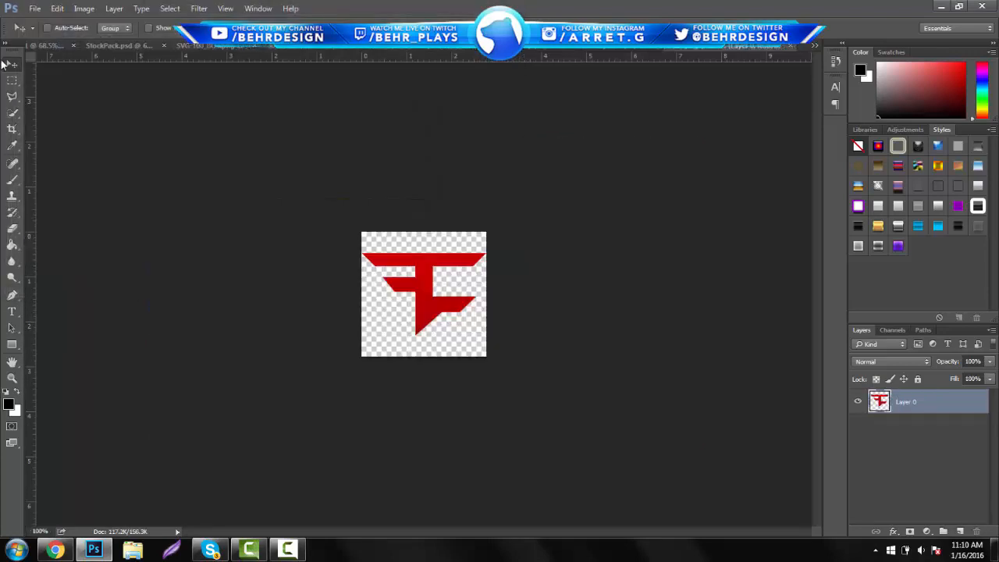
left_click_drag(421, 263, 497, 191)
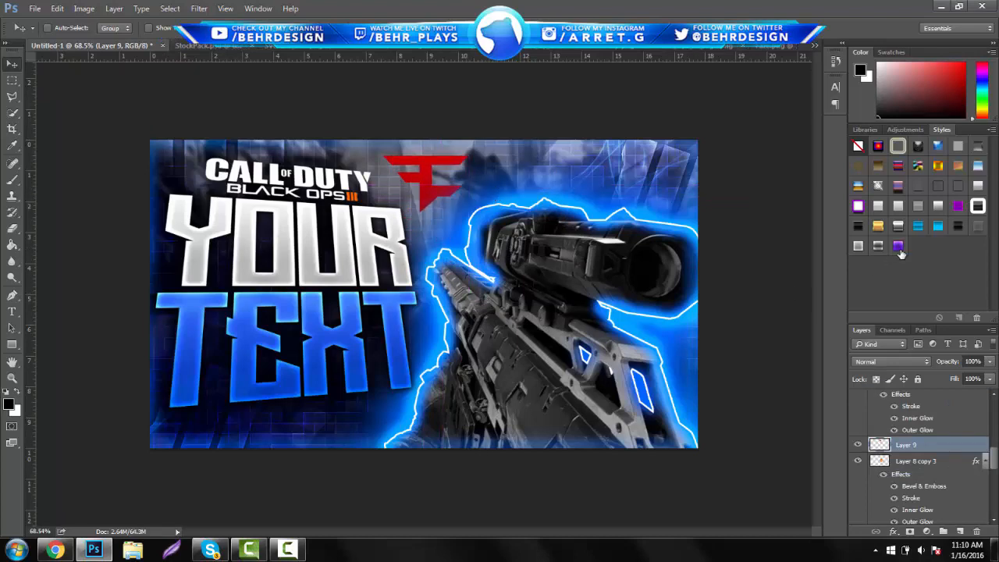
- Try the purple preset style on the FaZe logo with a 0046ff colour overlay and 26% fill
left_click(898, 246)
right_click(914, 445)
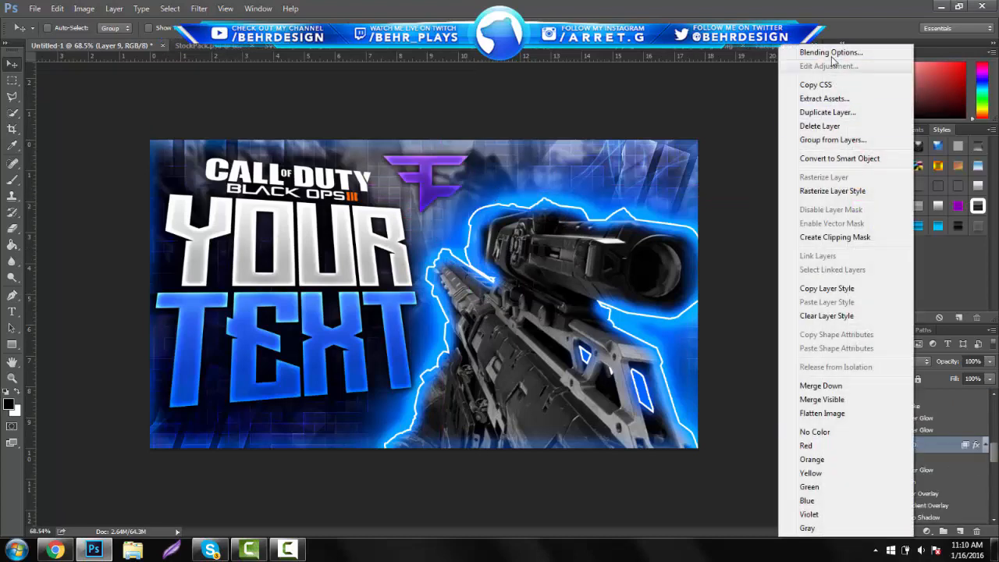
left_click(866, 50)
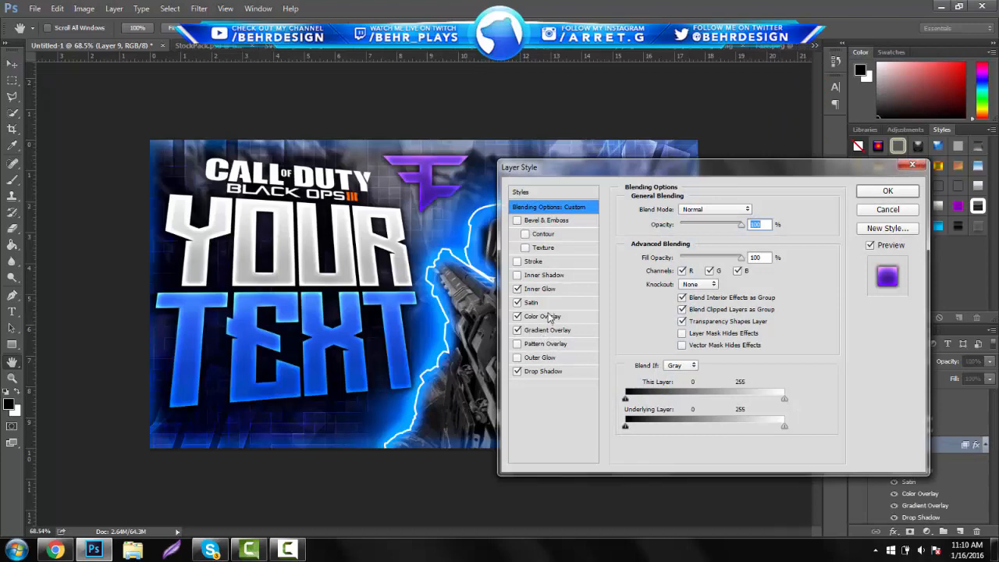
left_click(551, 316)
left_click(753, 228)
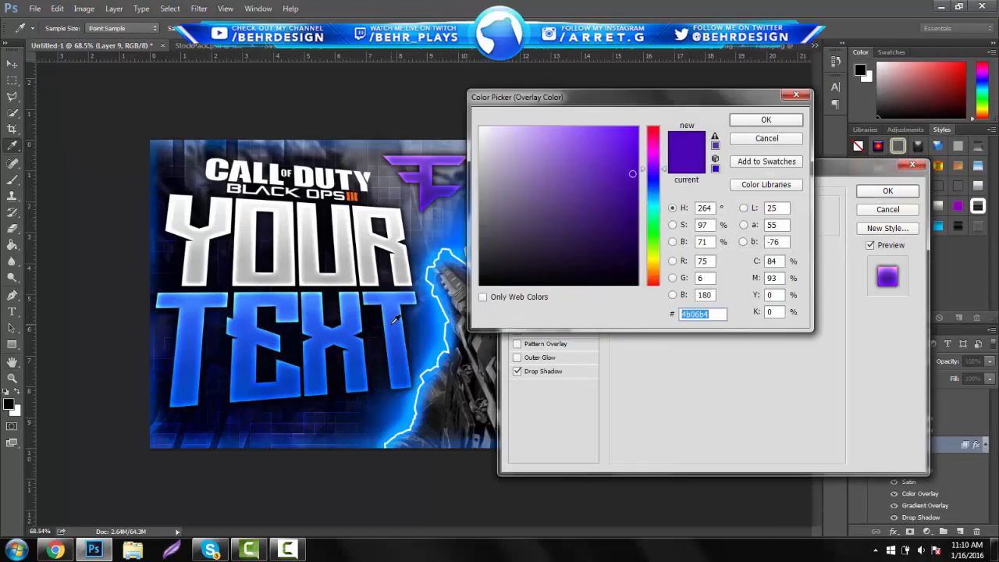
type("0046ff")
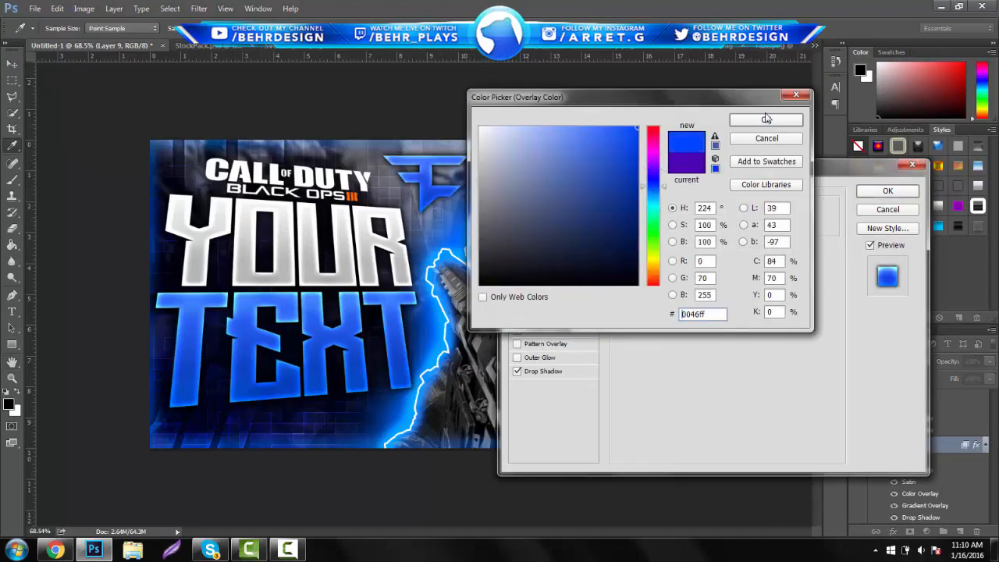
left_click(763, 120)
left_click(887, 190)
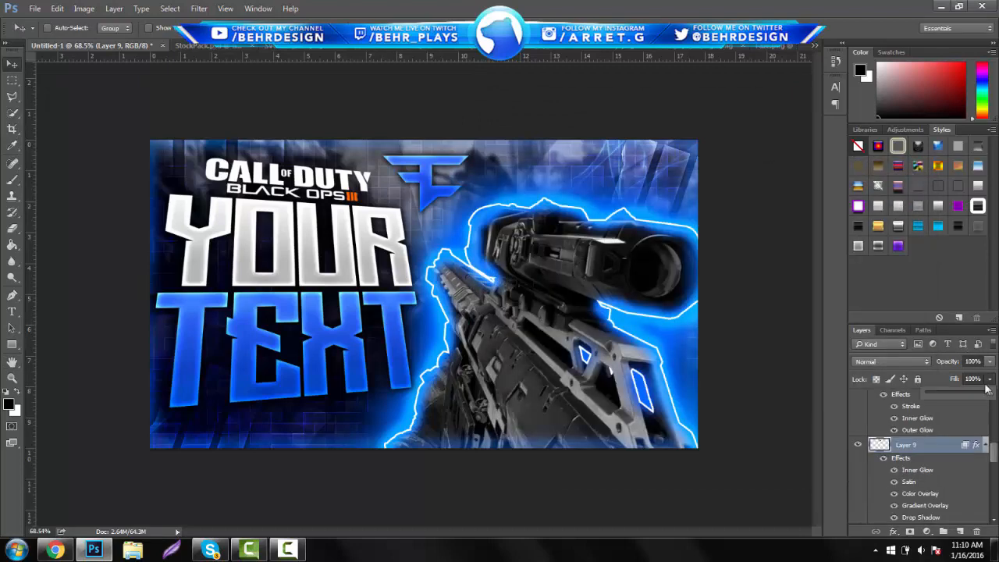
left_click_drag(965, 395, 951, 396)
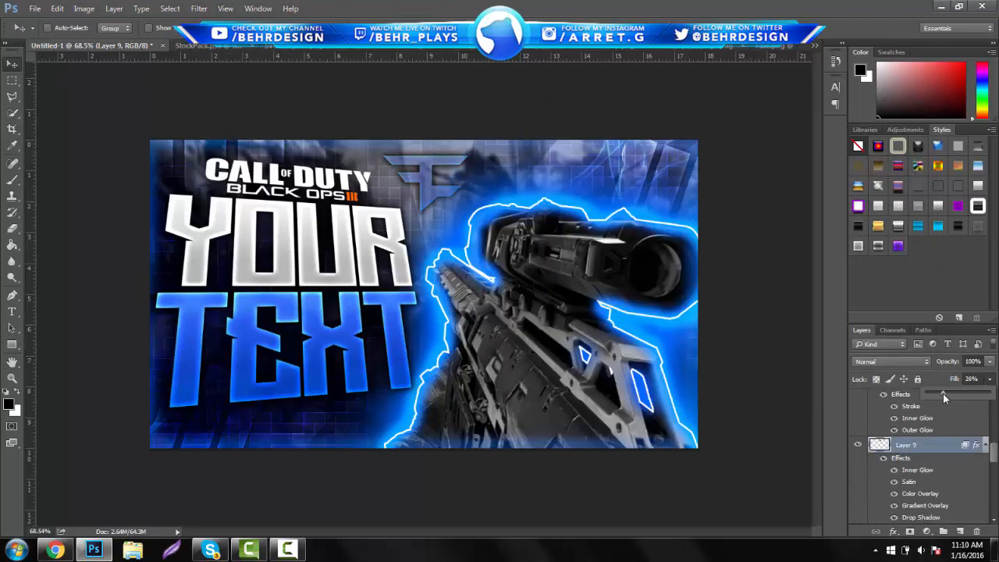
- Apply the transparent preset style with zero fill to the FaZe logo and set the layer opacity to 100%
left_click(976, 225)
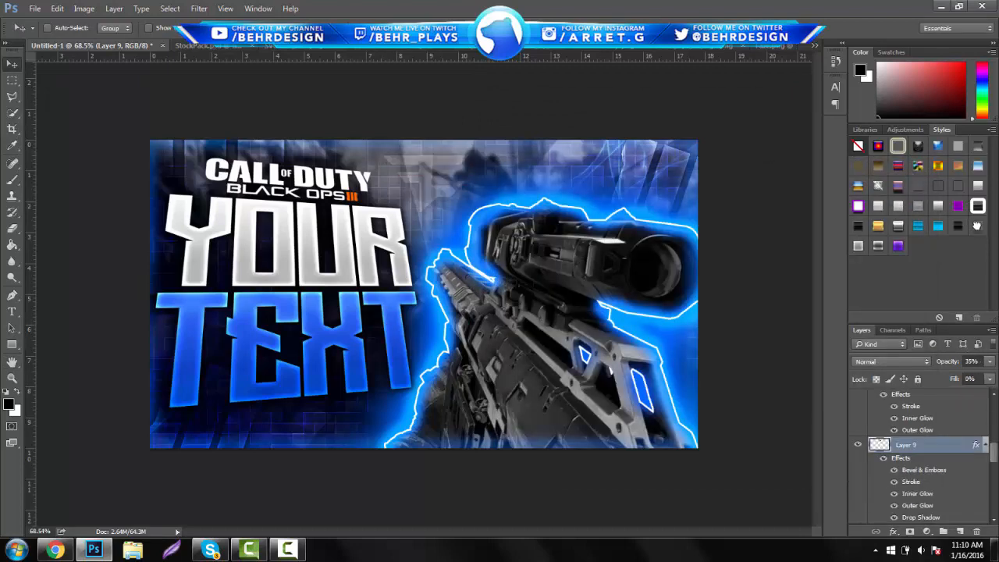
left_click(988, 363)
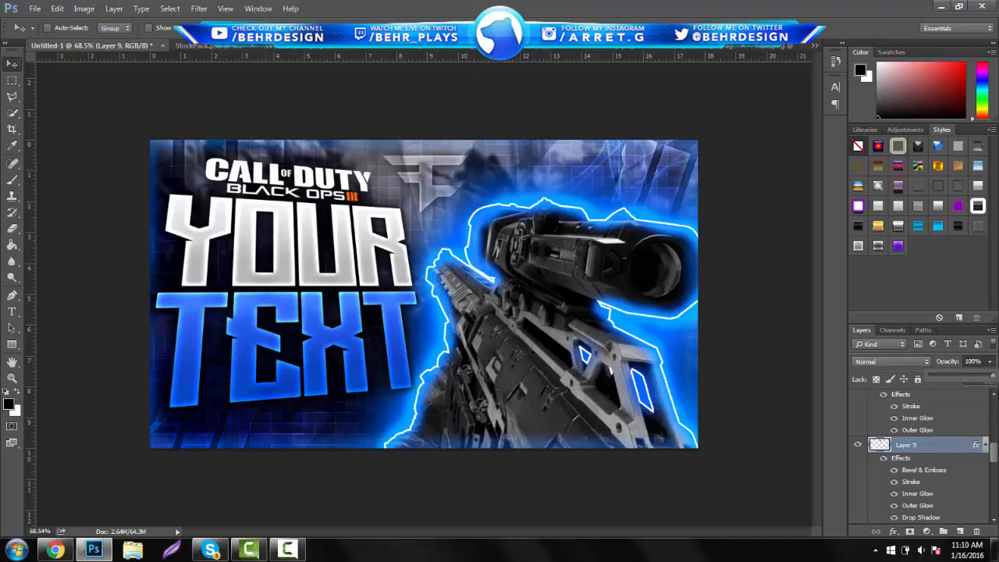
- Scatter duplicates of the transparent FaZe logo over the background and rotate one beside the rifle's barrel
left_click_drag(433, 170, 389, 427)
left_click_drag(461, 332, 695, 405)
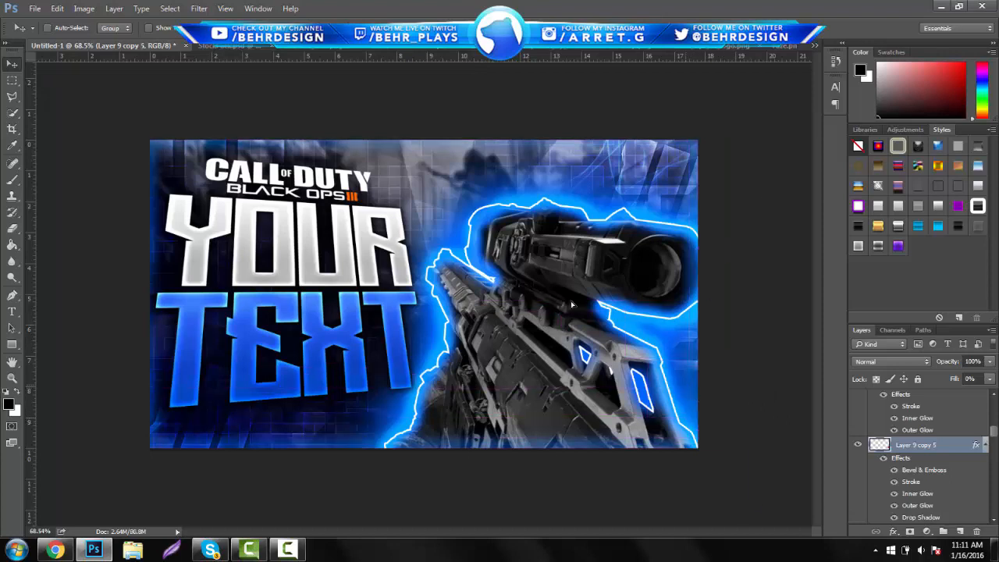
key("ctrl+t")
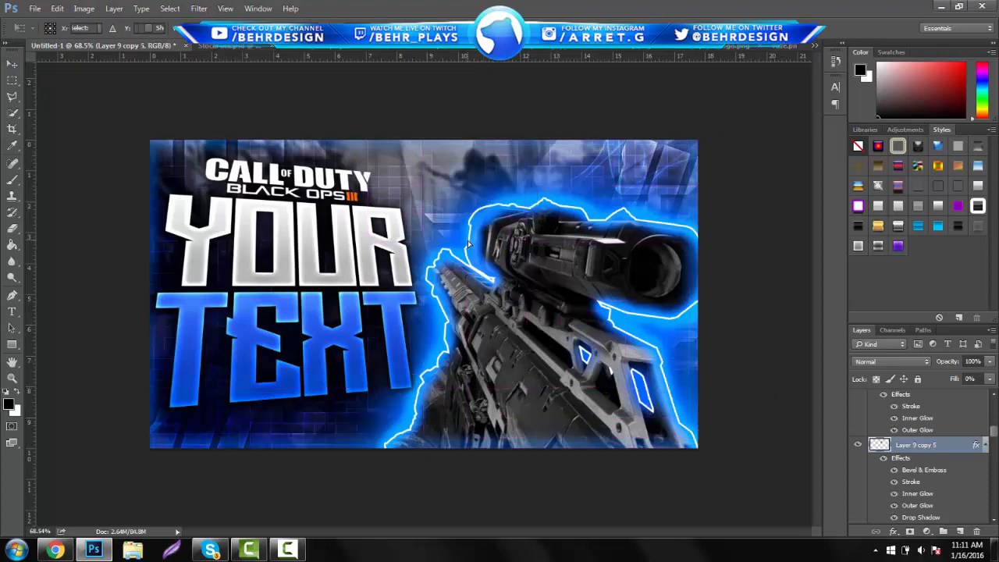
left_click_drag(419, 193, 417, 196)
key("Return")
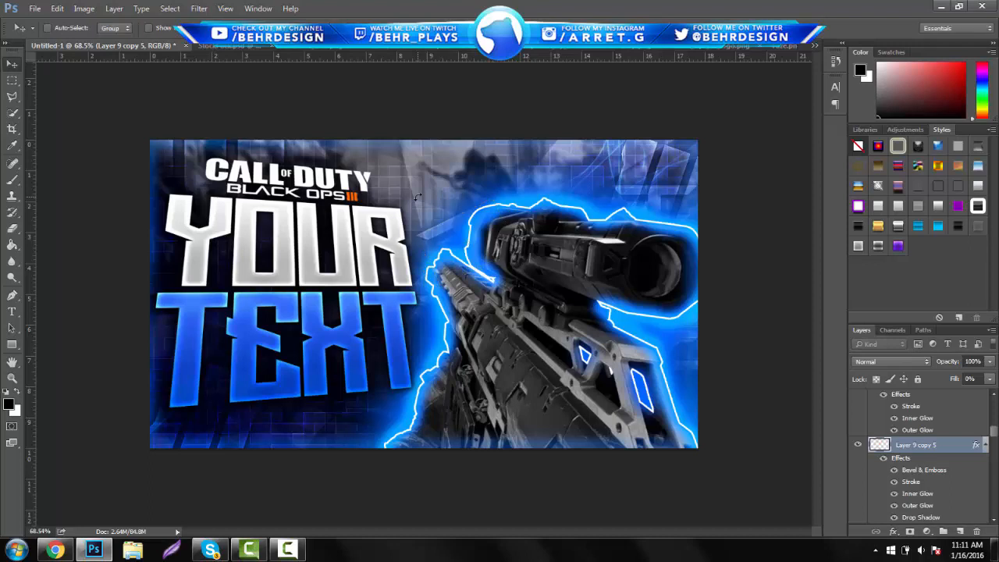
- Duplicate the rotated FaZe logo and place the copy, turned to a new angle, just above the rifle scope's rear
key("ctrl+j")
left_click_drag(475, 213, 538, 181)
key("ctrl+t")
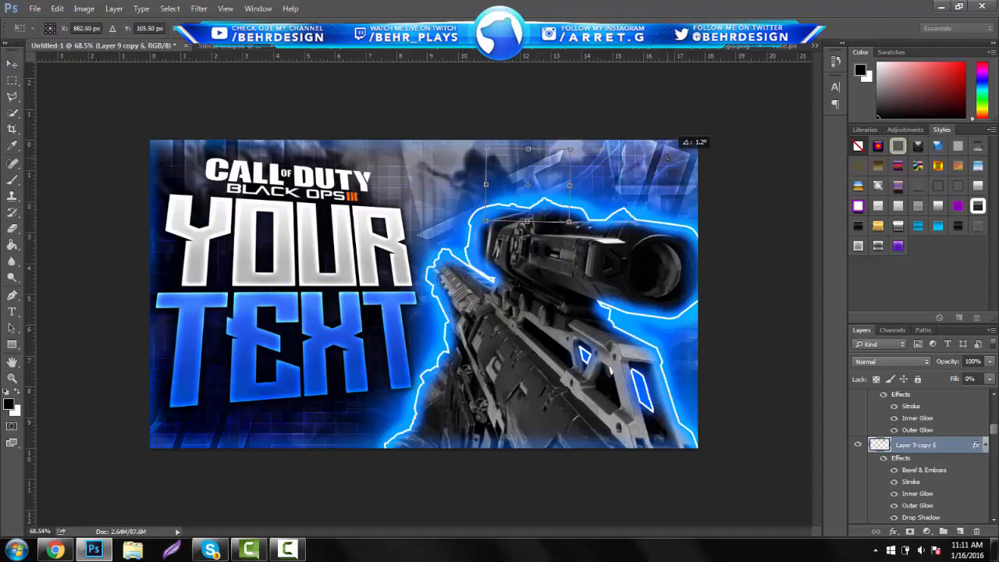
key("Return")
left_click_drag(518, 195, 489, 203)
- Add another FaZe logo copy between the title and the scope and rotate it slightly
key("ctrl+j")
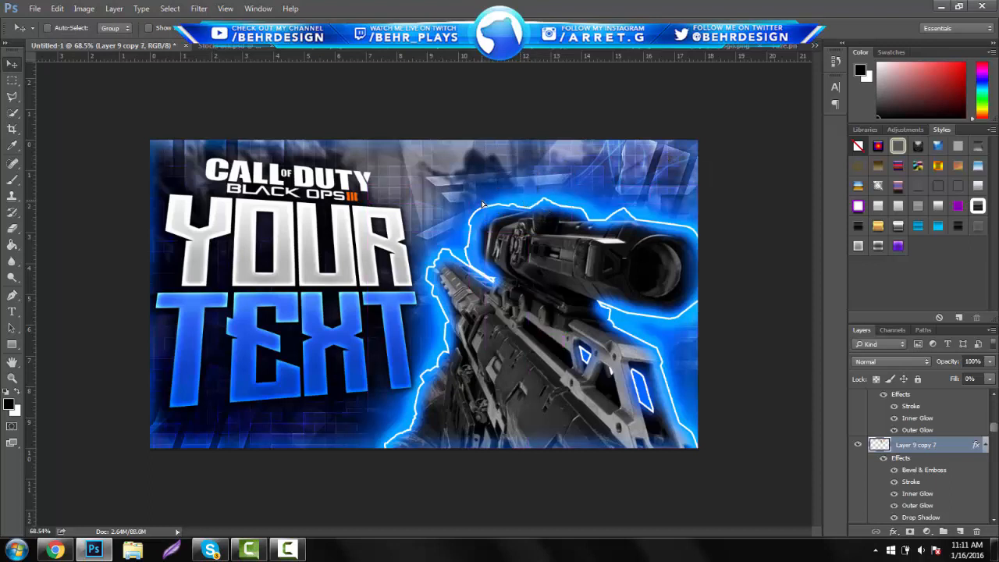
key("ctrl+t")
left_click_drag(565, 150, 563, 148)
key("Return")
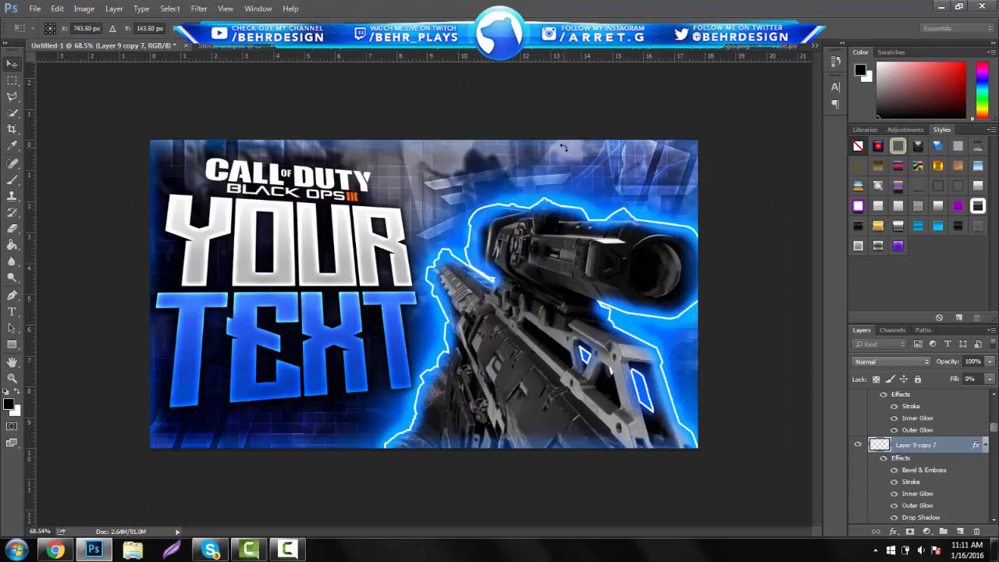
- Duplicate the FaZe logo twice more, moving one copy lower behind the rifle and rotating the other above the scope near the upper-right emblem
key("ctrl+j")
left_click_drag(498, 293, 468, 330)
key("ctrl+j")
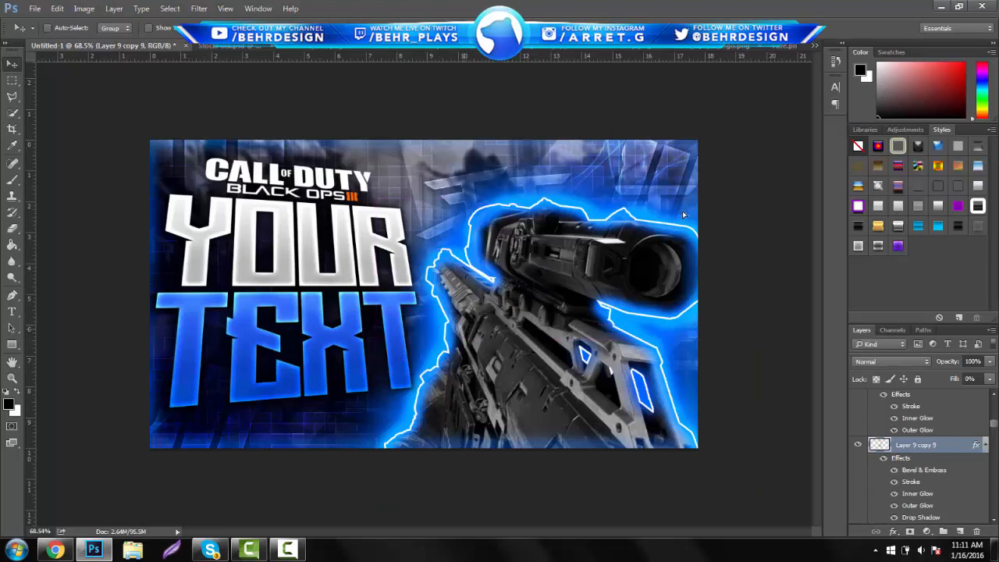
left_click_drag(683, 213, 633, 184)
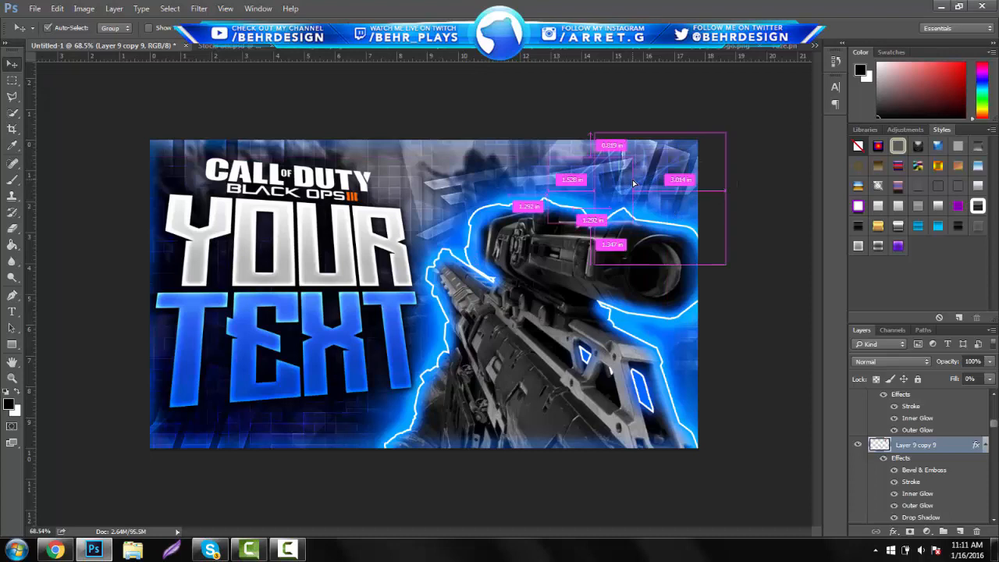
key("ctrl+t")
left_click_drag(662, 151, 712, 203)
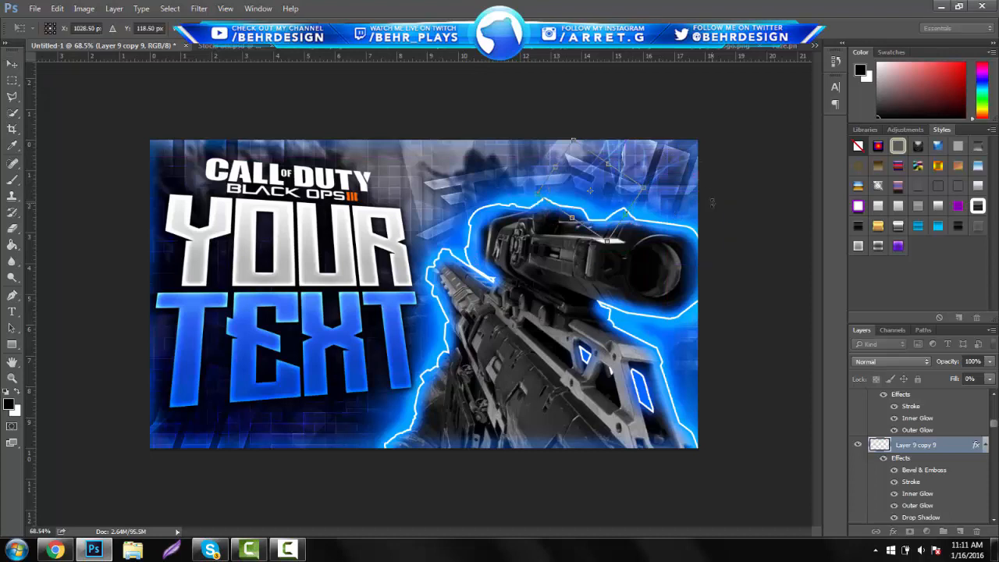
key("Return")
- Spread further FaZe logo duplicates across the background behind the title text
key("ctrl+j")
left_click_drag(587, 181, 415, 347)
left_click_drag(330, 386, 193, 199)
key("ctrl+j")
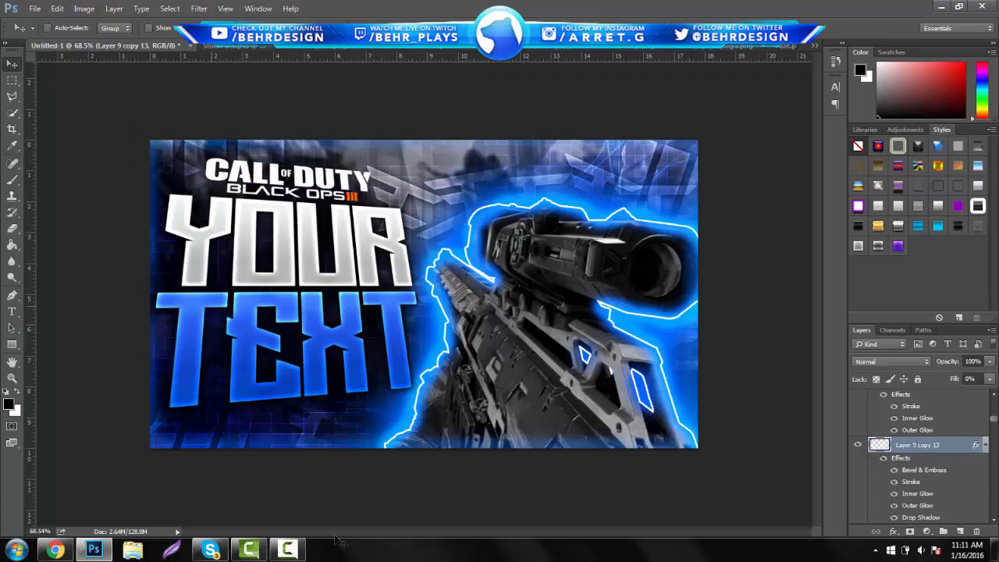
- Make TEXT the active layer in the thumbnail, then switch to StockPack.psd and hide its Purple Tech layer
left_click(12, 378)
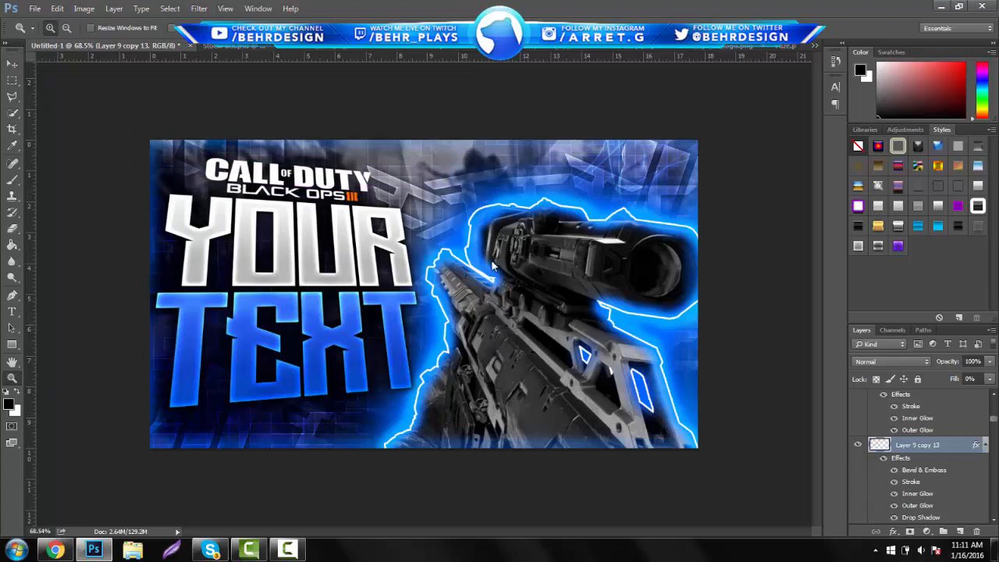
mouse_move(443, 266)
left_mouse_down()
mouse_move(304, 273)
mouse_move(440, 277)
left_mouse_up()
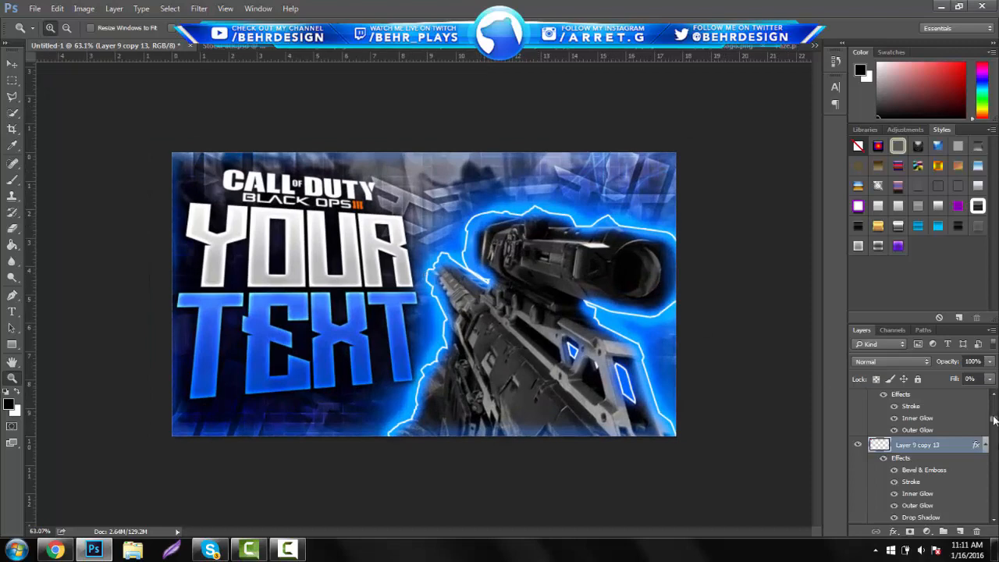
left_click_drag(993, 420, 997, 389)
left_click(943, 403)
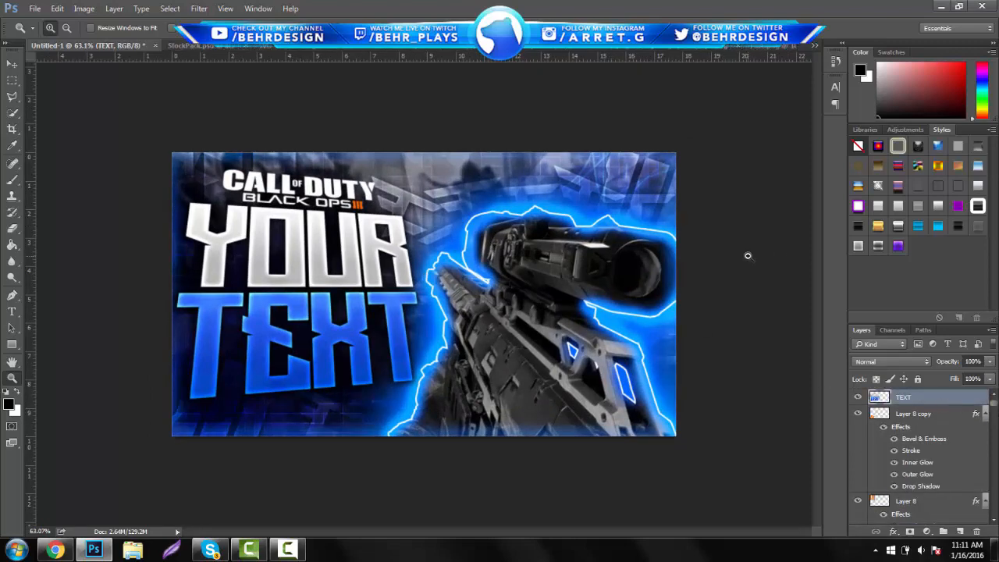
left_click(194, 46)
key("v")
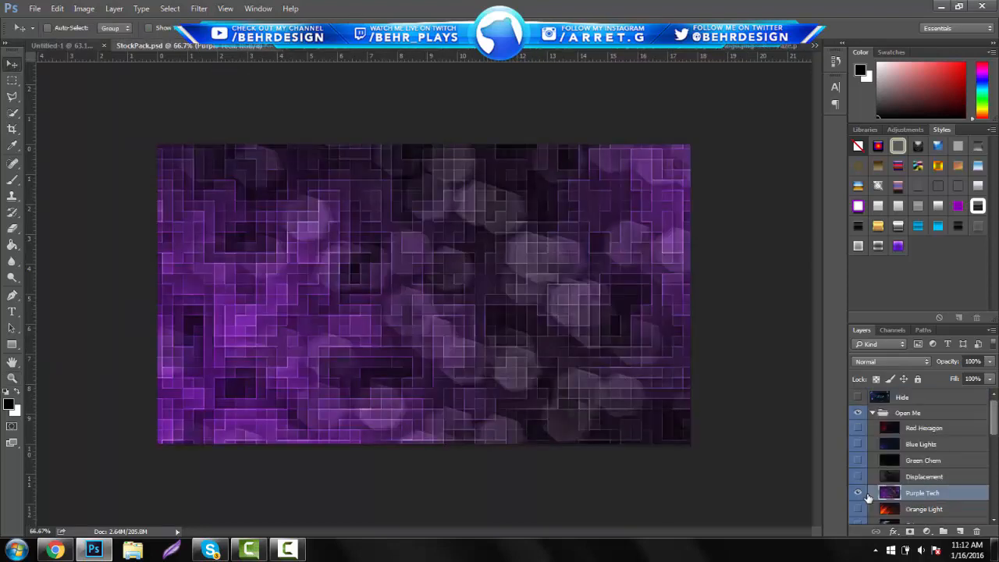
scroll(920, 465, "down", 3)
left_click(857, 443)
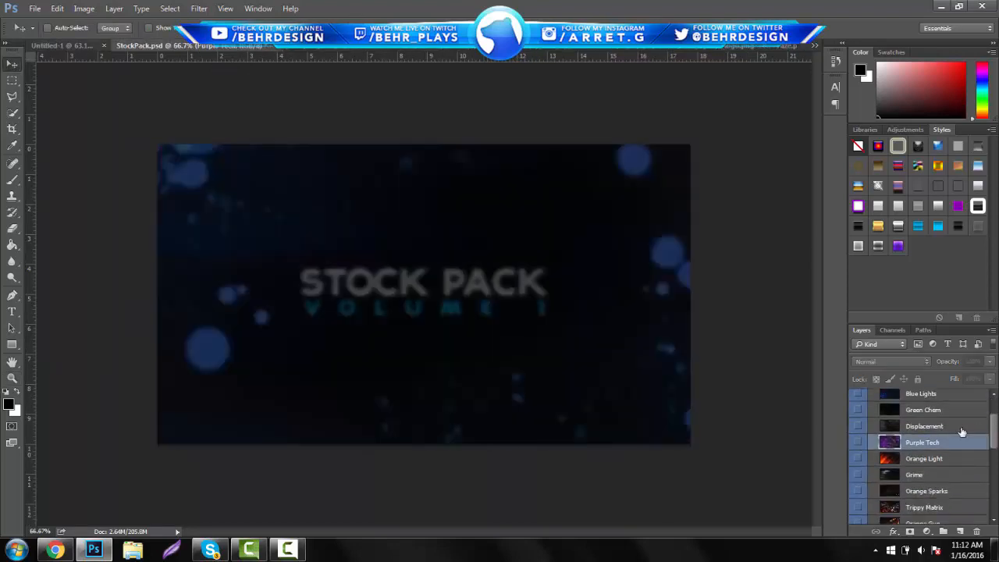
- Show the Green Blood Spark stock layer and bring it into the thumbnail above the TEXT layer, covering the whole canvas
scroll(997, 422, "down", 7)
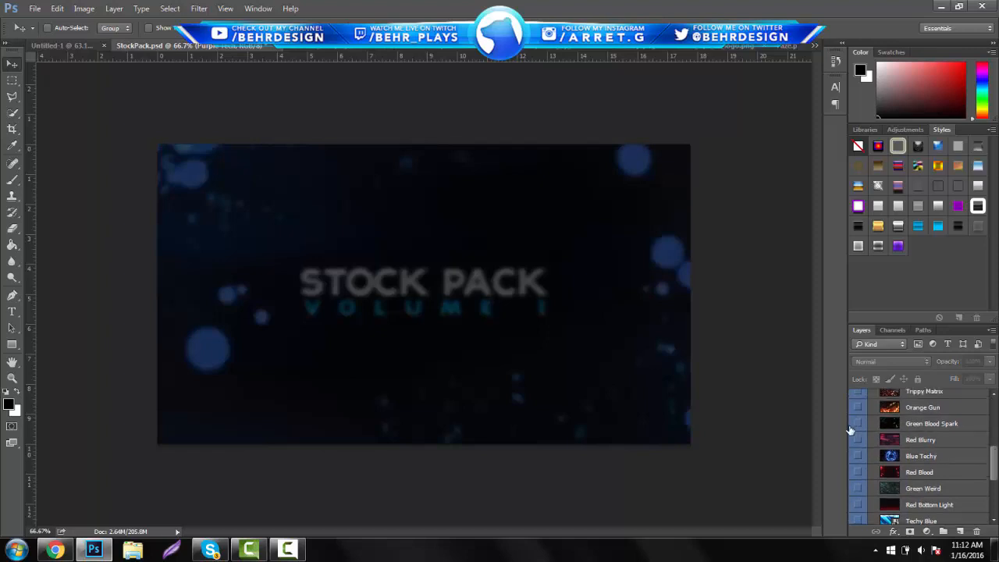
left_click(857, 423)
left_click(889, 422)
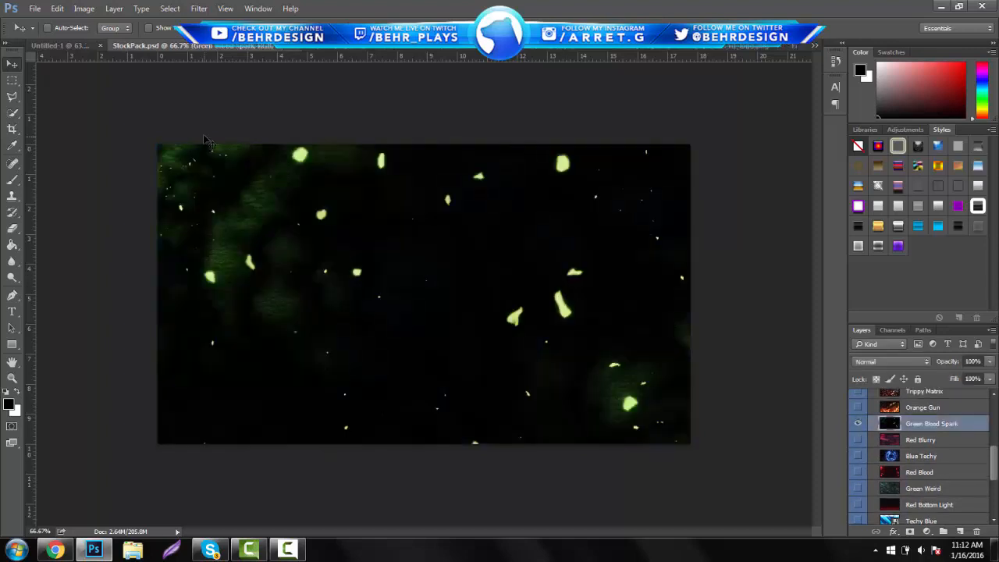
left_click_drag(362, 204, 335, 221)
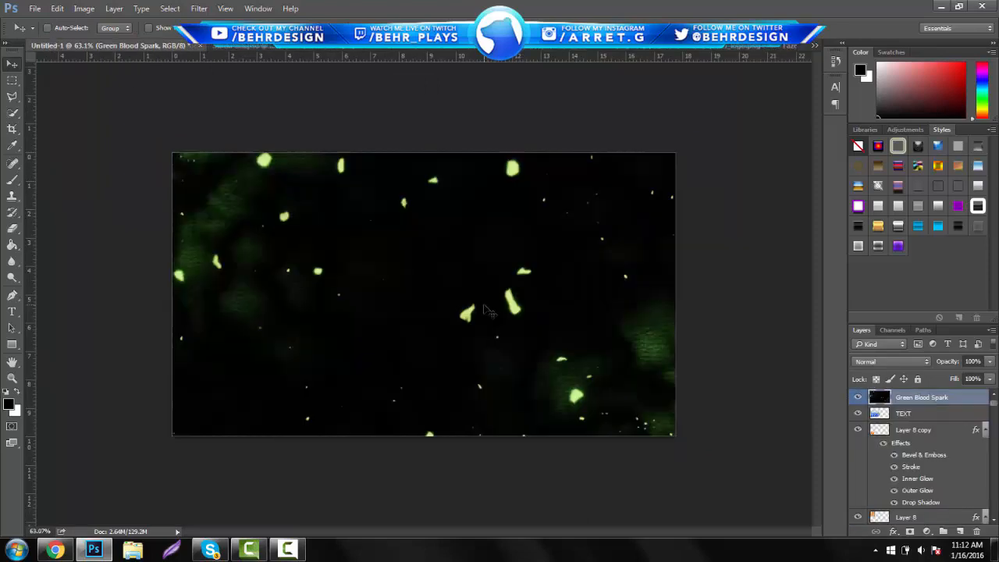
left_click_drag(488, 302, 483, 286)
- Set the Green Blood Spark layer's blend mode to Screen, and try inverting its colours before undoing the inversion
left_click(903, 362)
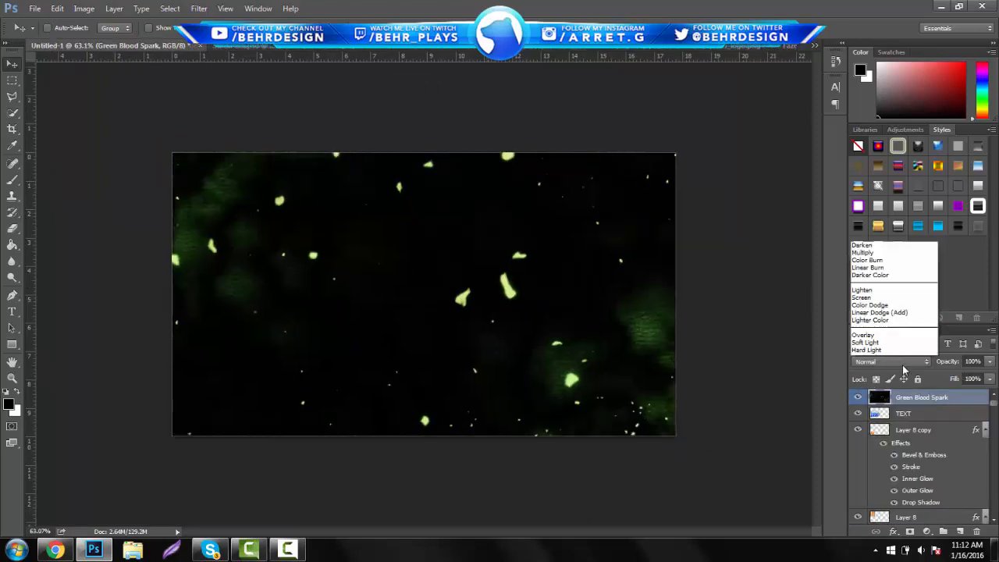
left_click(874, 195)
key("ctrl+i")
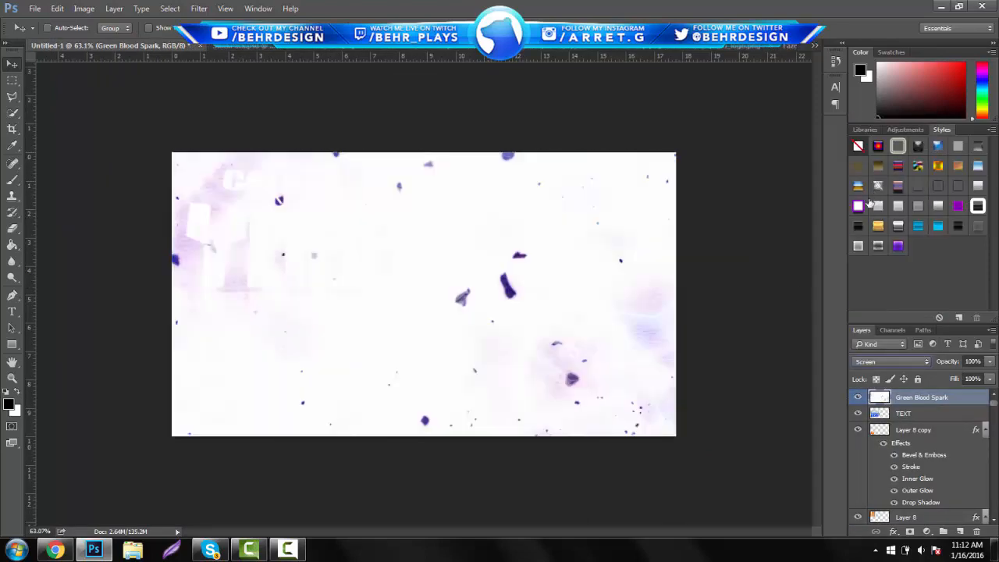
key("ctrl+z")
- Shift the Green Blood Spark layer's hue to +140 with Hue/Saturation
key("ctrl+u")
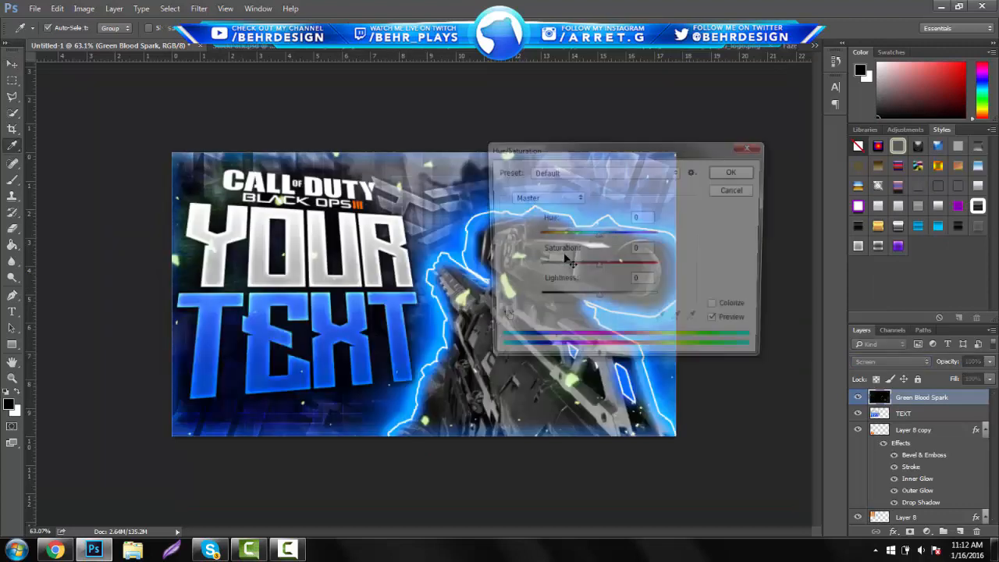
left_click_drag(591, 235, 651, 242)
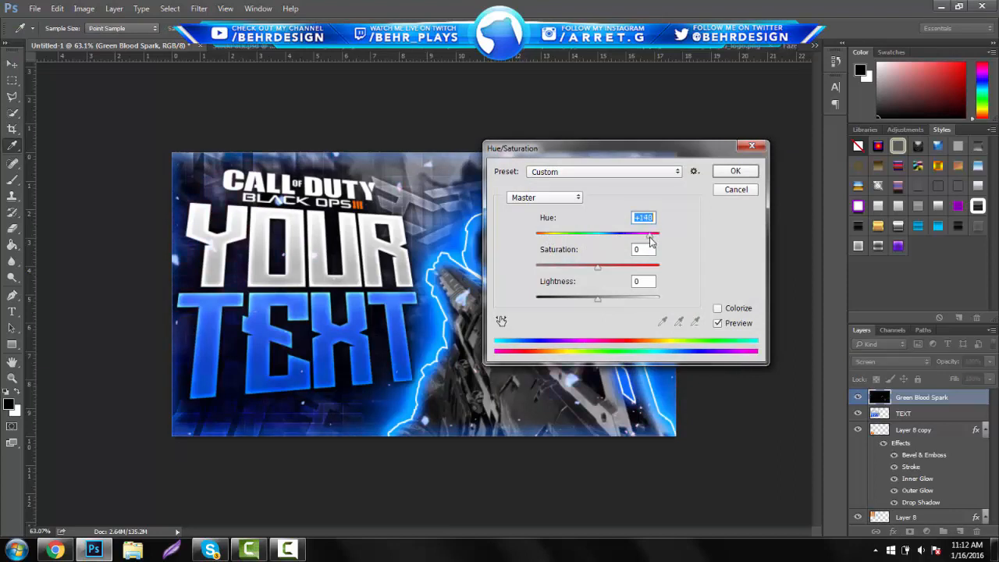
left_click(734, 170)
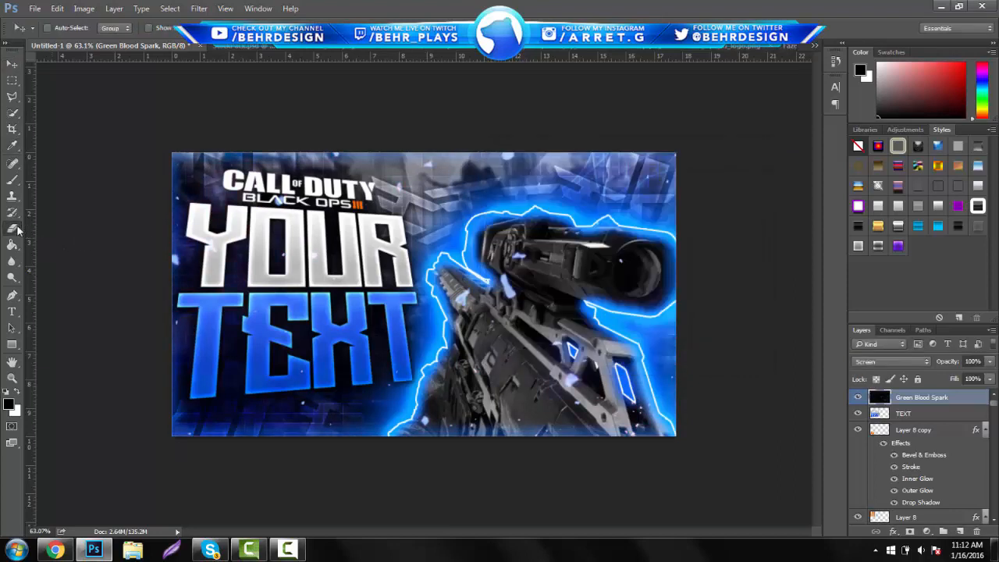
- Erase the spark particles covering the "YOUR TEXT" title and the Call of Duty logo with a 390 px eraser
left_click(13, 229)
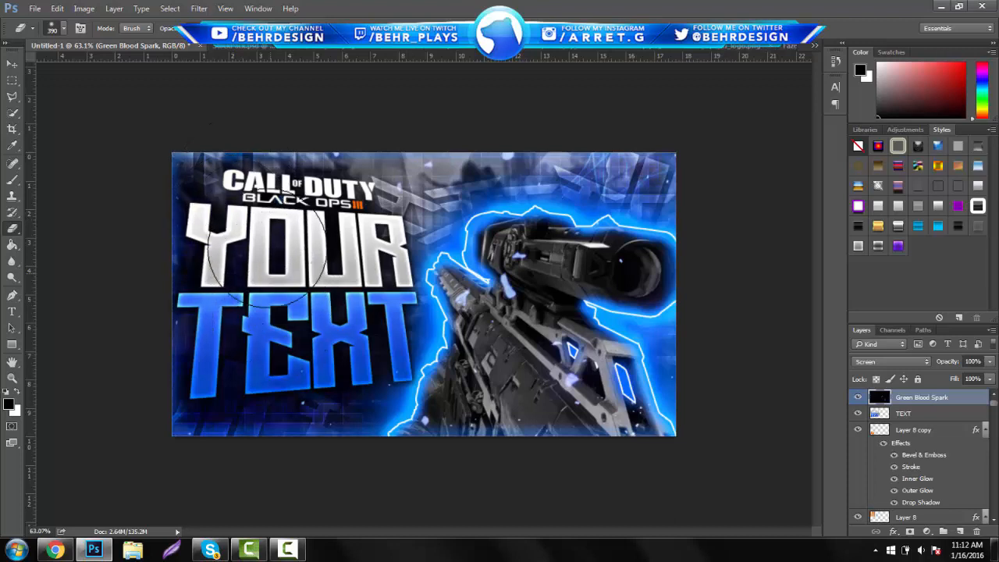
mouse_move(267, 248)
left_mouse_down()
mouse_move(285, 312)
mouse_move(308, 246)
mouse_move(289, 254)
left_mouse_up()
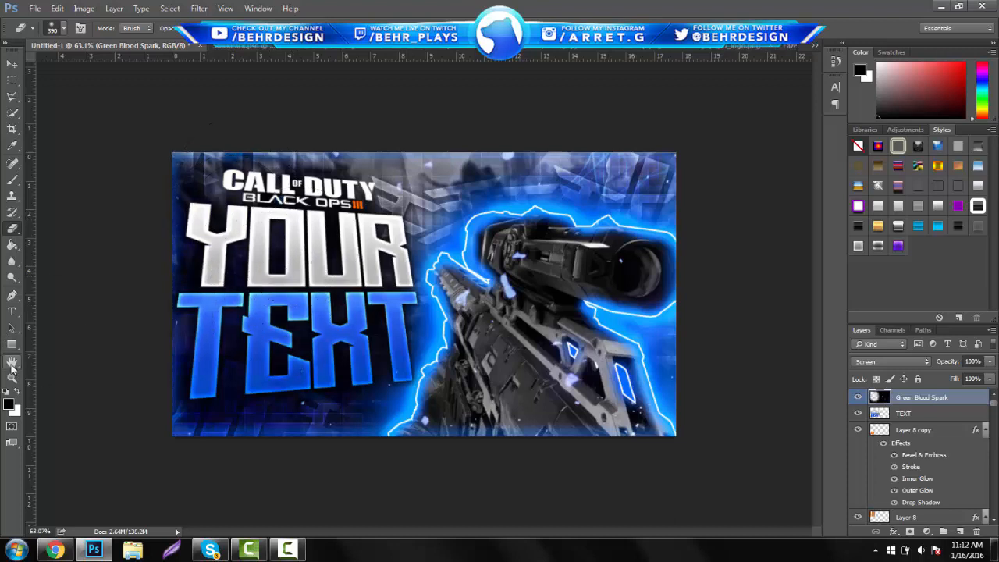
left_click(12, 377)
left_click_drag(461, 290, 481, 290)
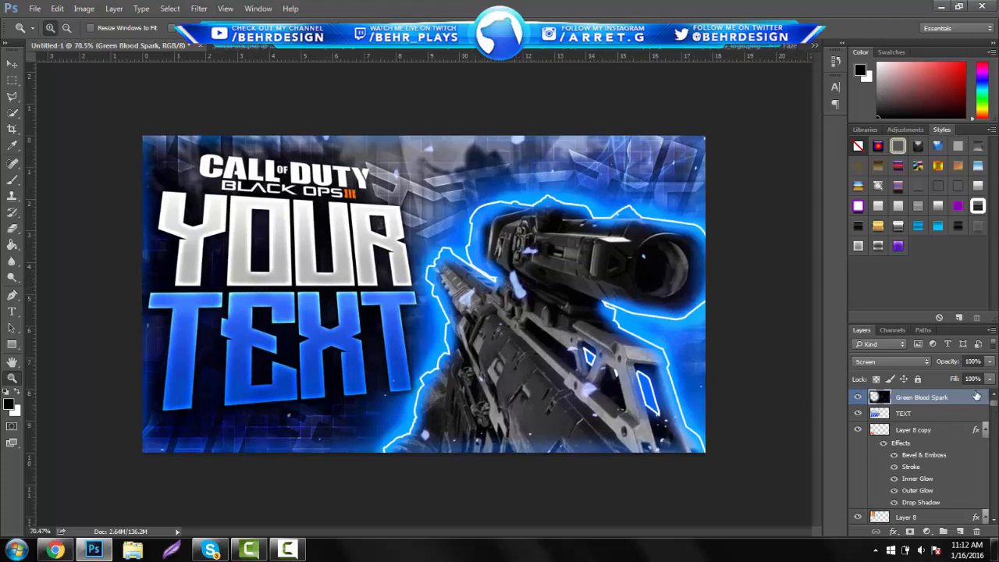
- Add an Exposure adjustment layer above the sparks with gamma correction 0.80
left_click(926, 532)
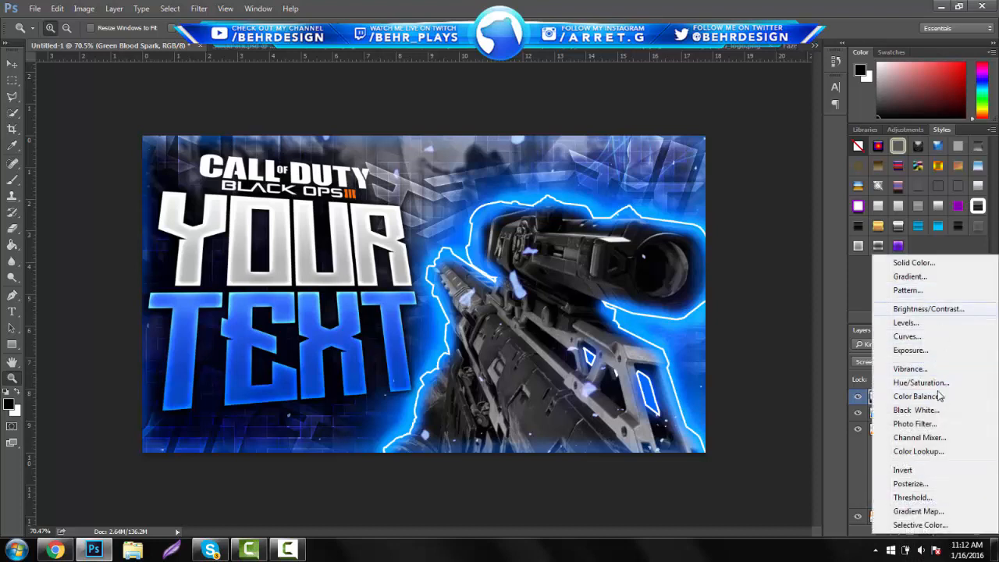
left_click(929, 351)
left_click_drag(530, 435, 531, 406)
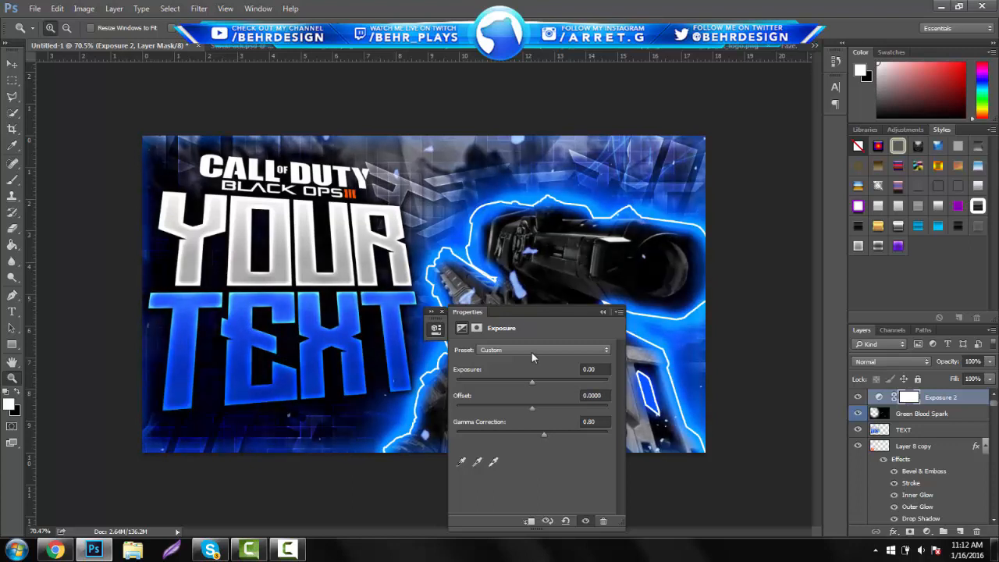
left_click(602, 312)
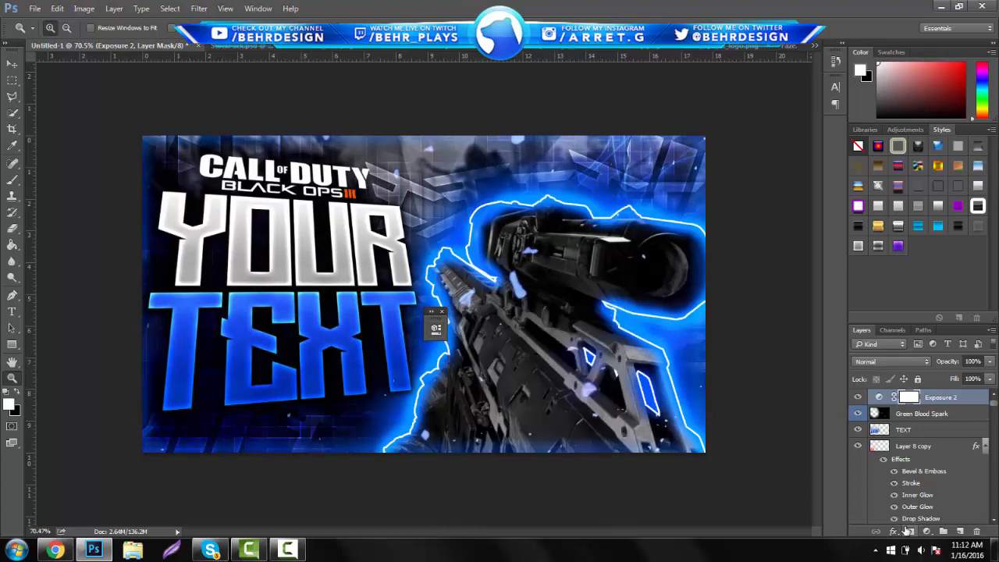
- Add a Hue/Saturation adjustment layer on top with saturation +17 and lightness +3
left_click(926, 531)
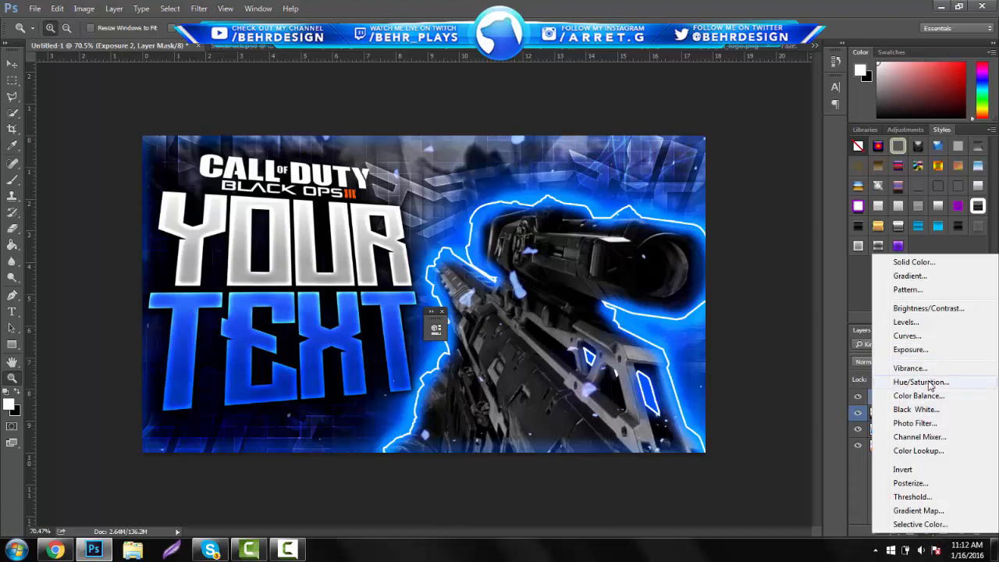
left_click(929, 381)
left_click_drag(532, 422, 544, 424)
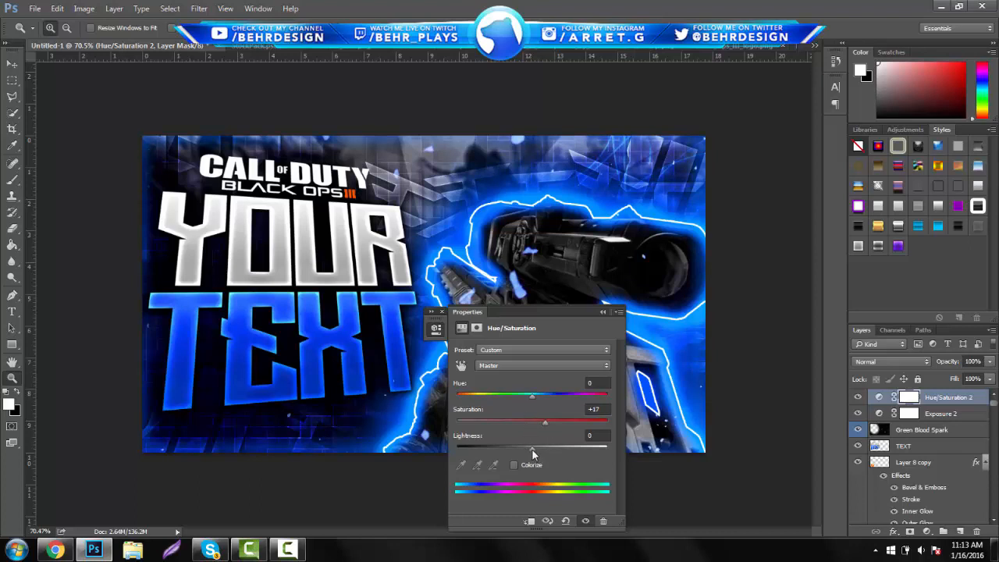
left_click_drag(532, 449, 534, 451)
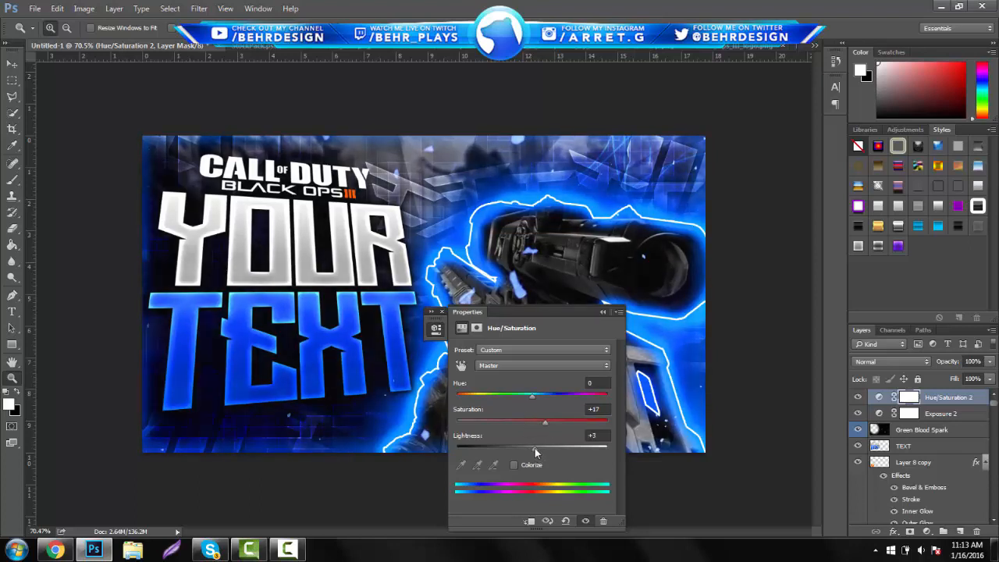
left_click(602, 311)
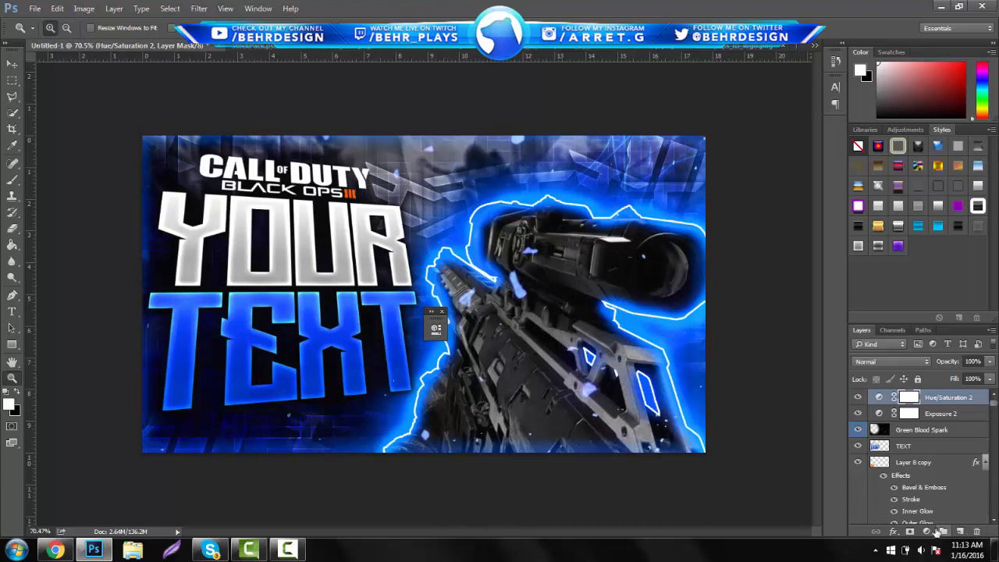
- Add a Curves adjustment layer on top, raising the RGB curve's highlights and slightly lowering its shadows
left_click(927, 530)
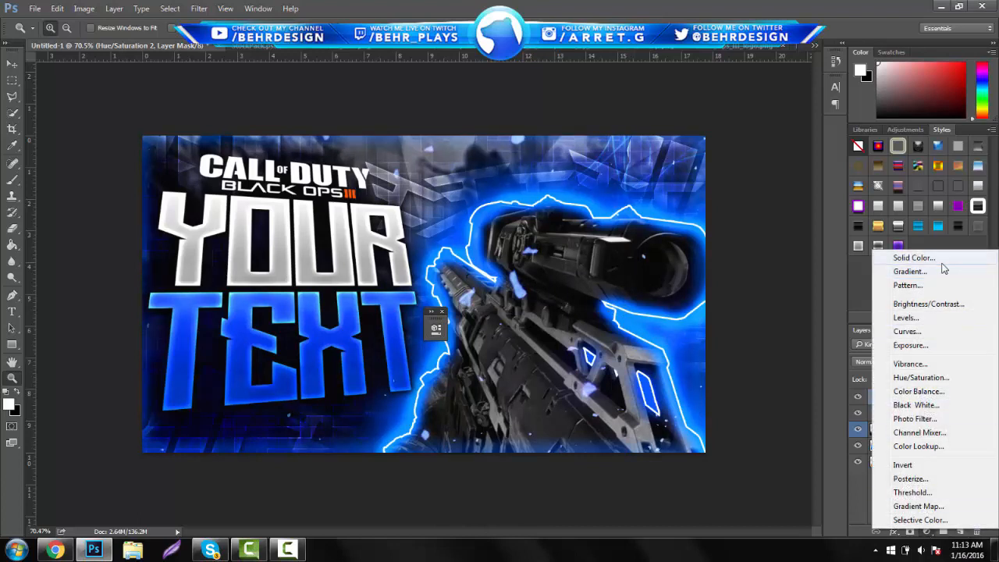
left_click(928, 332)
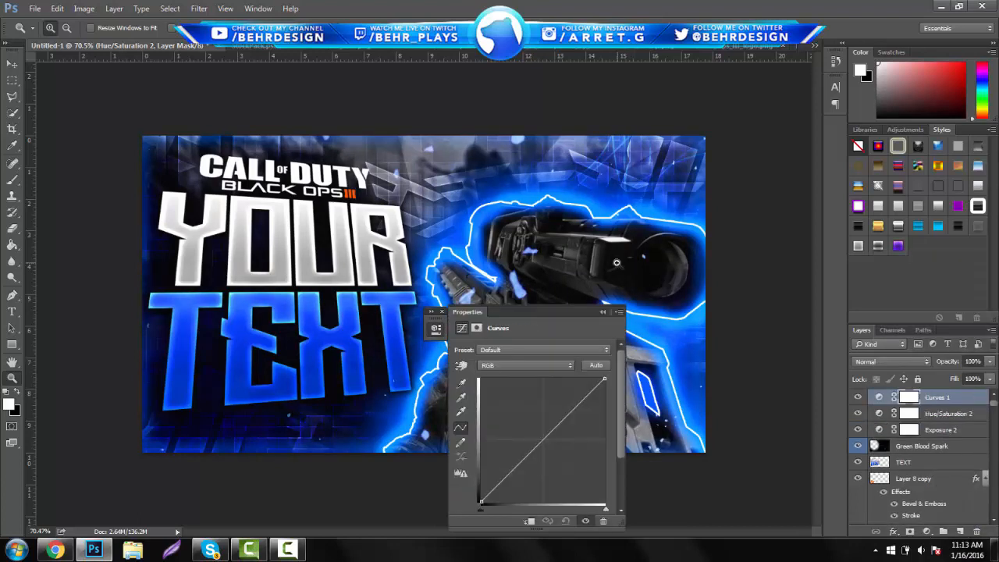
left_click_drag(581, 401, 585, 388)
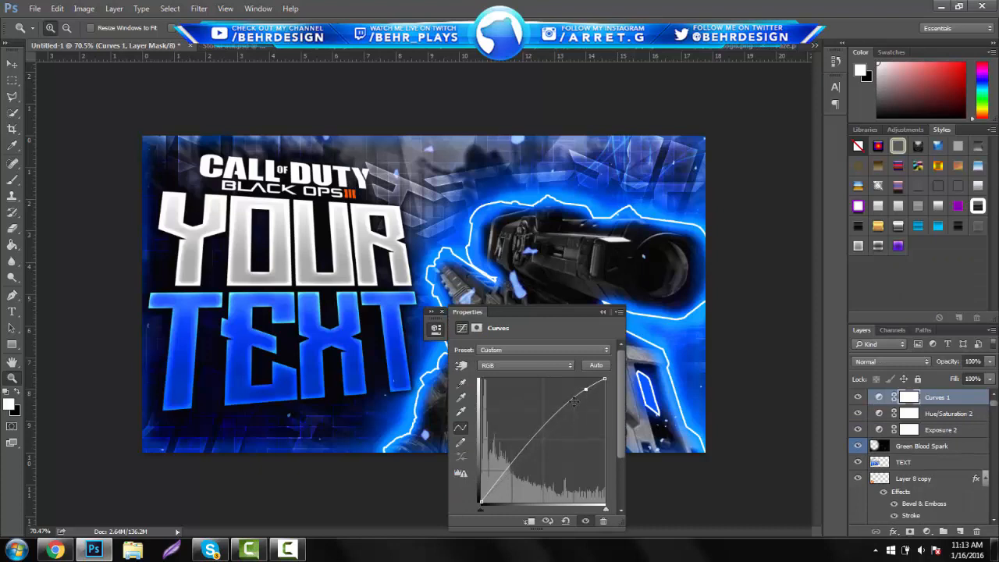
left_click_drag(485, 490, 491, 492)
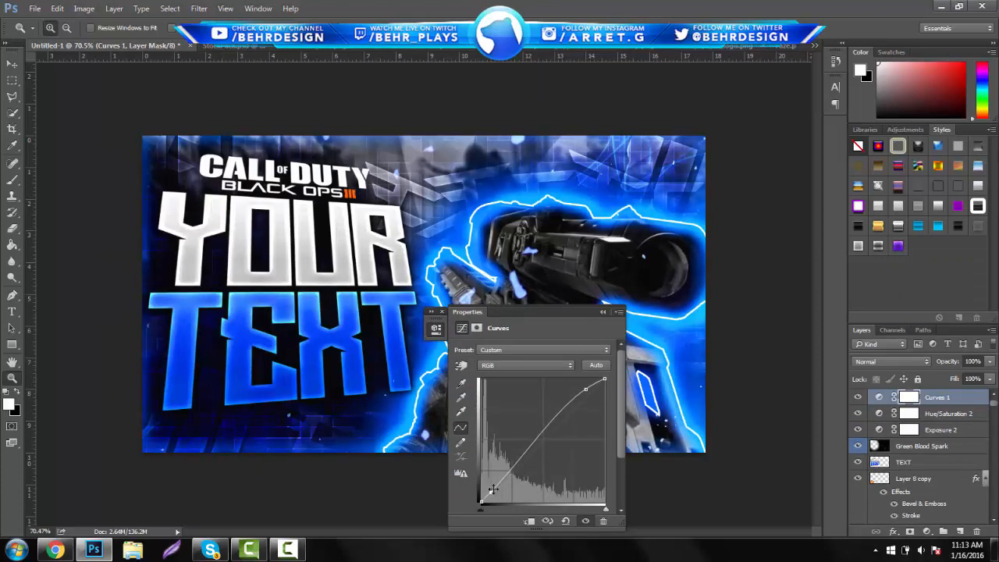
left_click(602, 311)
scroll(435, 285, "down", 5)
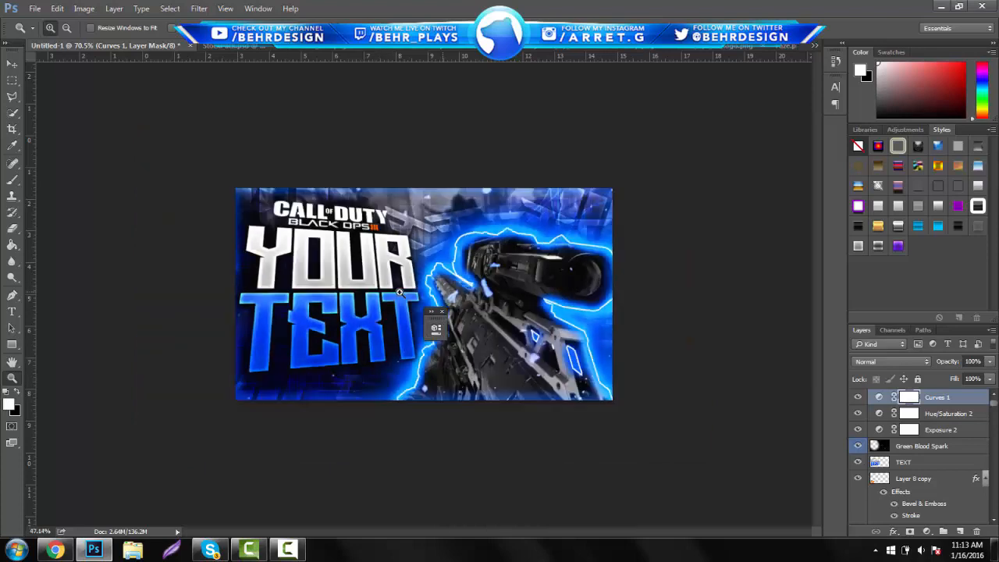
scroll(435, 285, "up", 5)
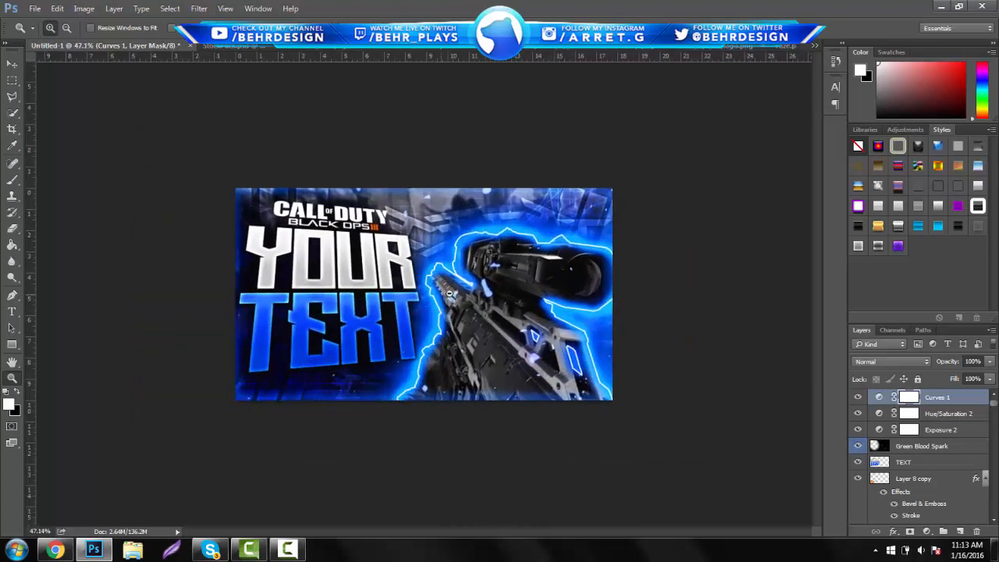
scroll(658, 336, "up", 1)
- Add a new layer above Green Blood Spark and darken the thumbnail's edges with a soft black 266 px brush at 0% hardness
left_click(926, 443)
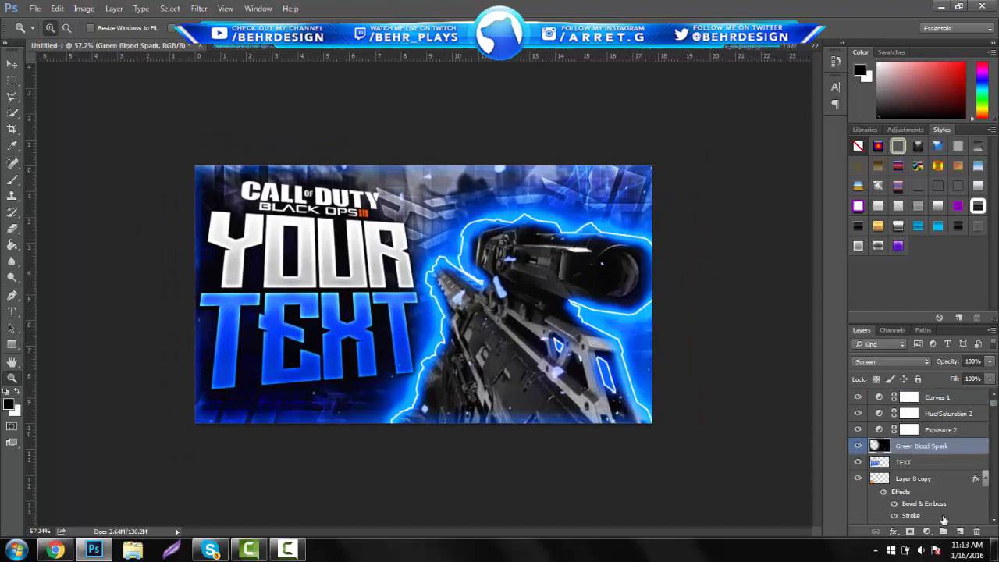
left_click(959, 531)
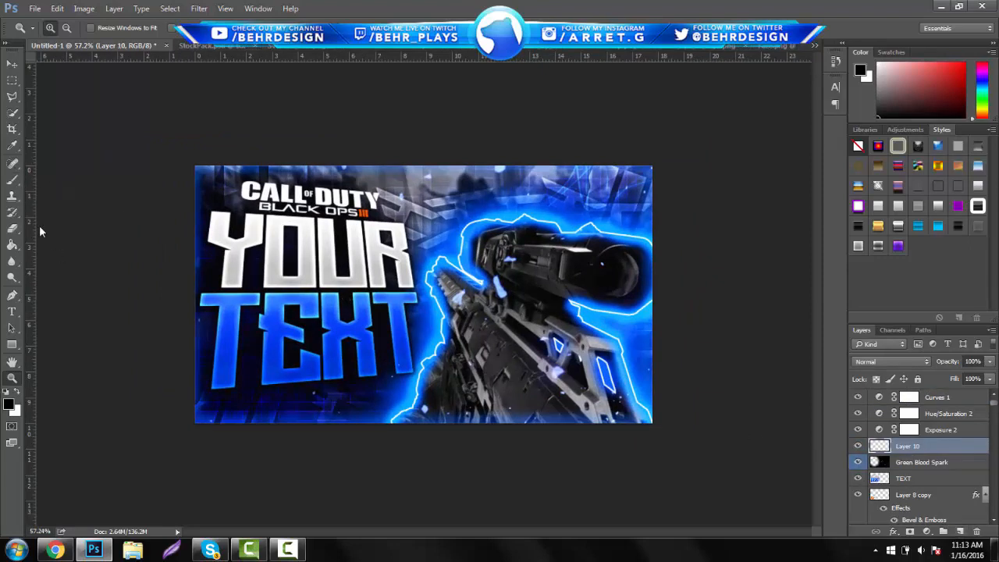
left_click(14, 180)
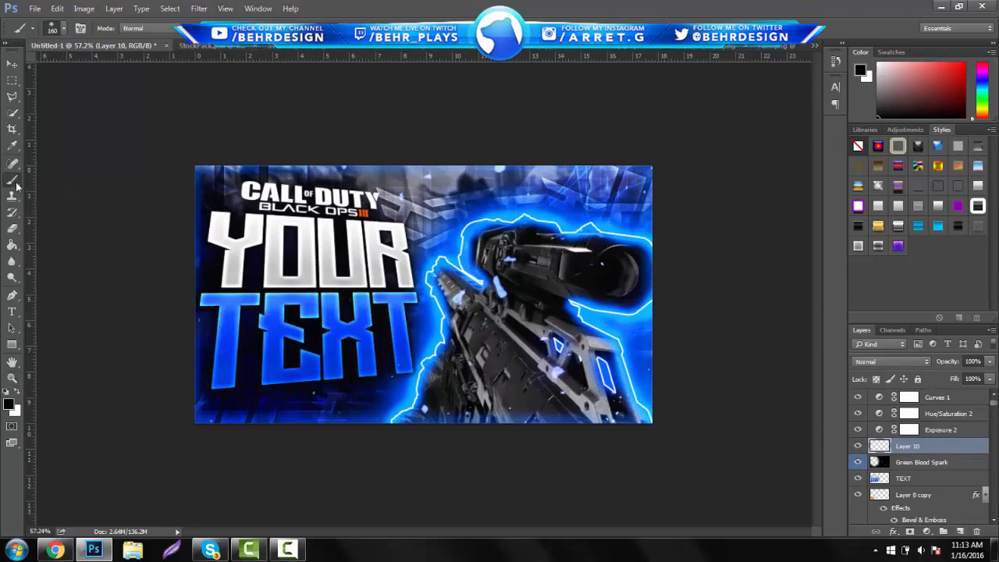
left_click(64, 29)
left_click(133, 67)
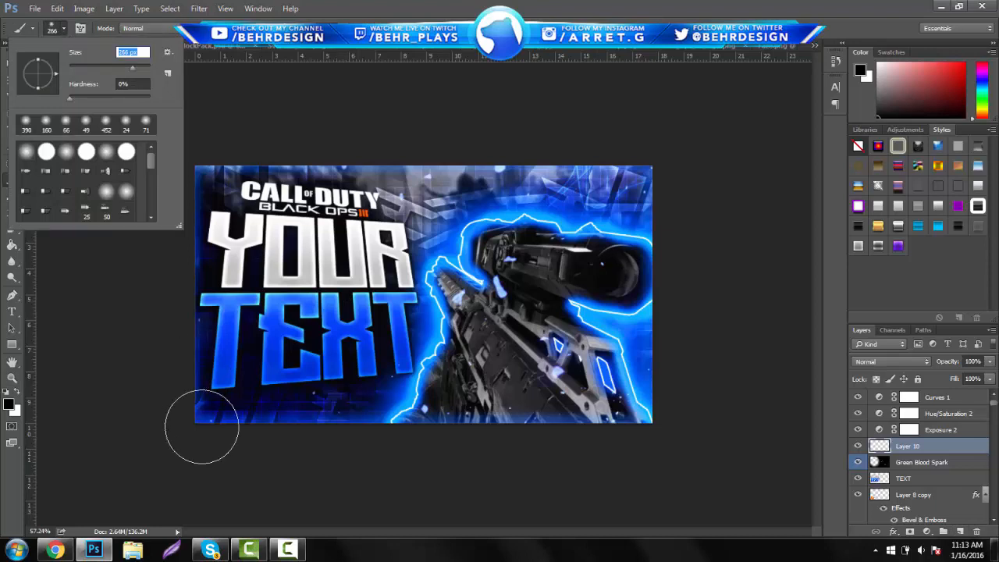
left_click(167, 438)
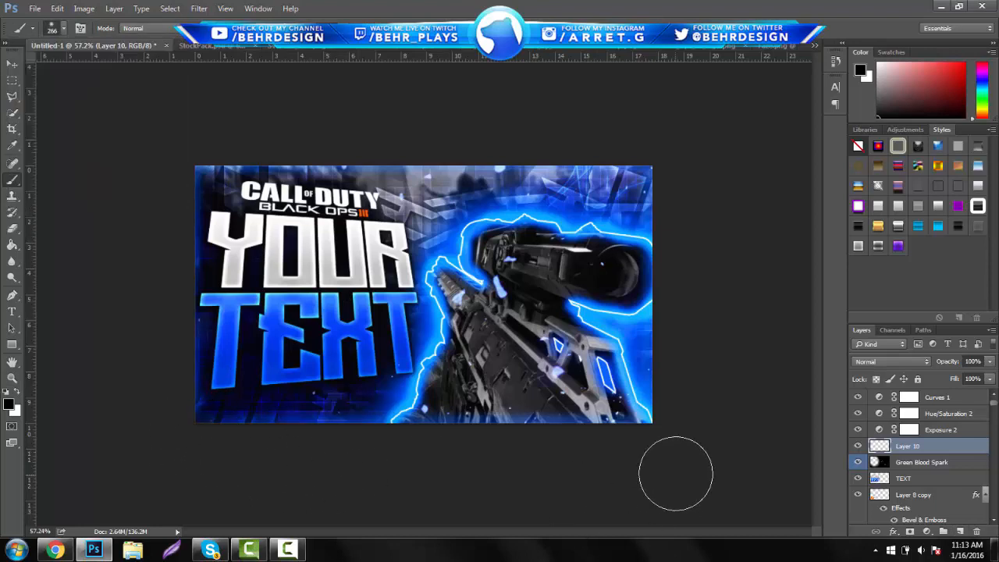
left_click_drag(687, 419, 481, 522)
mouse_move(682, 120)
left_mouse_down()
mouse_move(225, 134)
mouse_move(374, 111)
mouse_move(468, 117)
left_mouse_up()
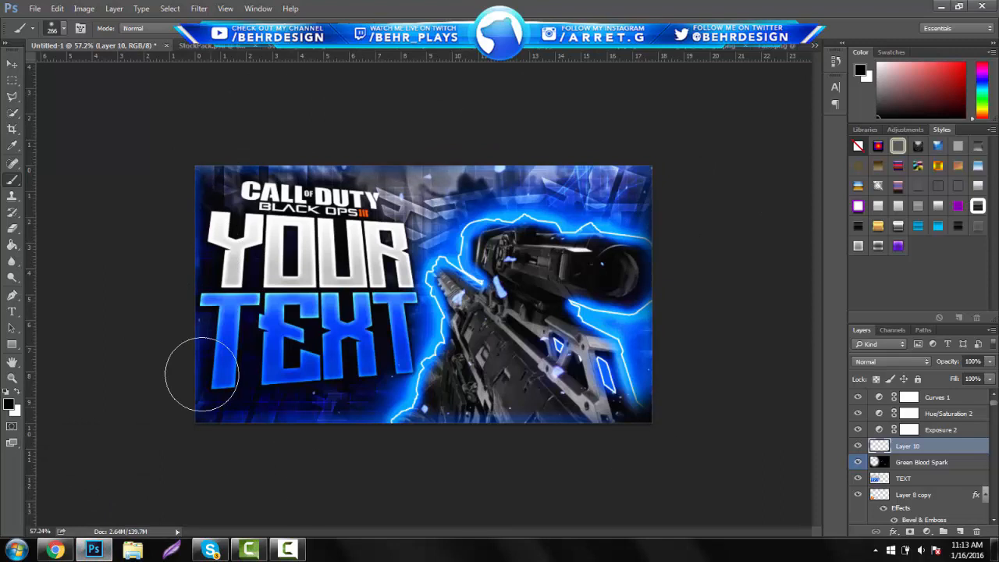
left_click(11, 378)
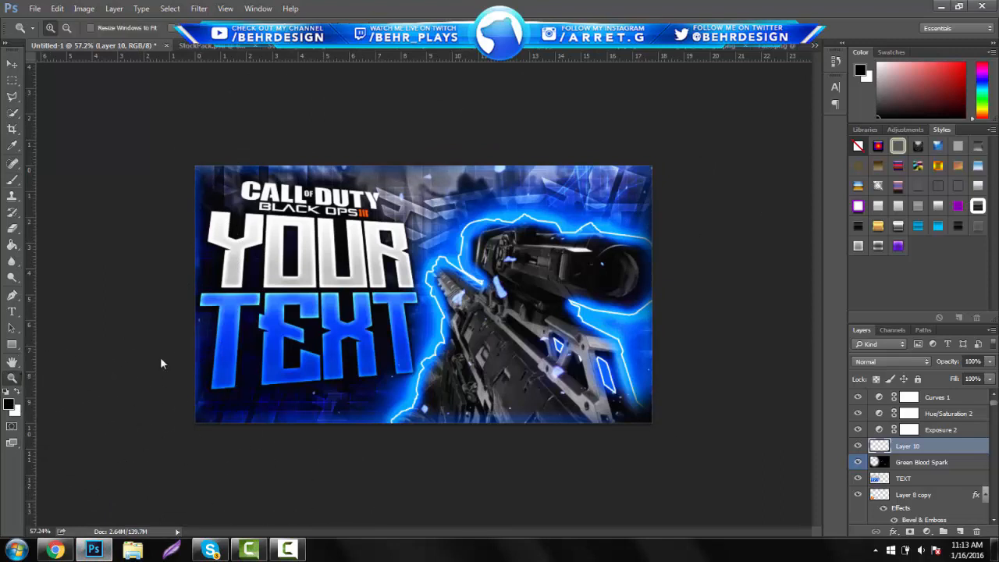
left_click_drag(484, 300, 478, 293)
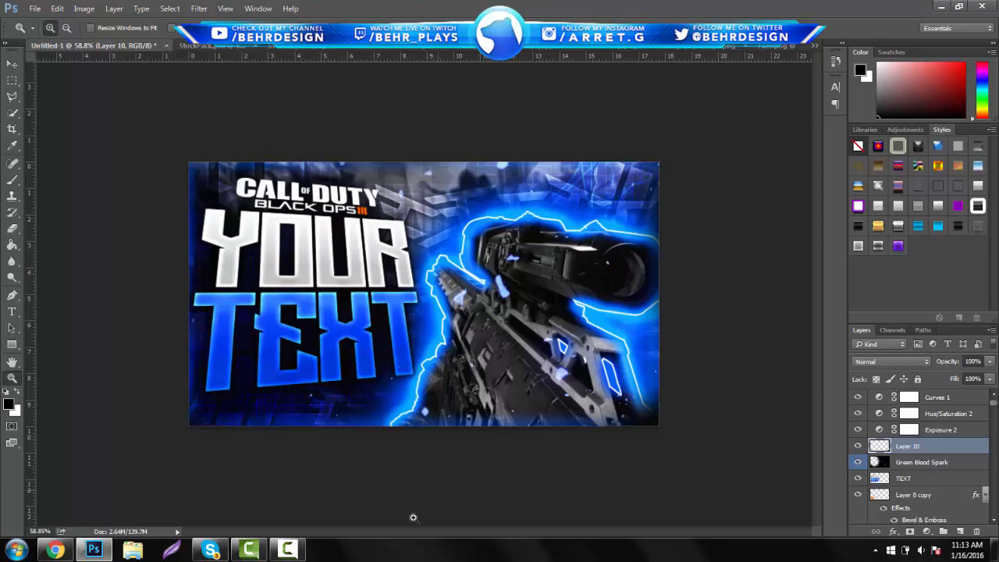
left_click(287, 550)
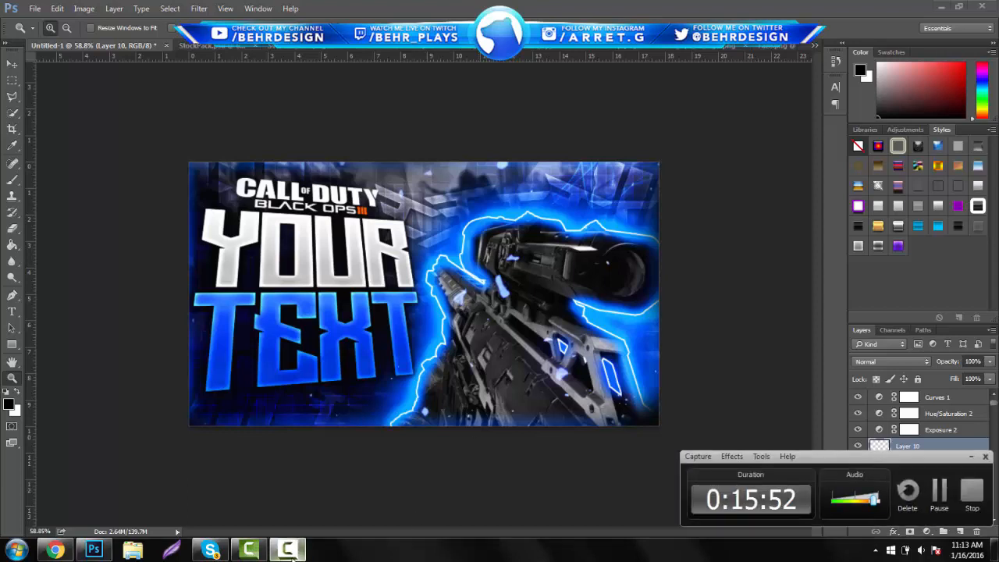
left_click(287, 550)
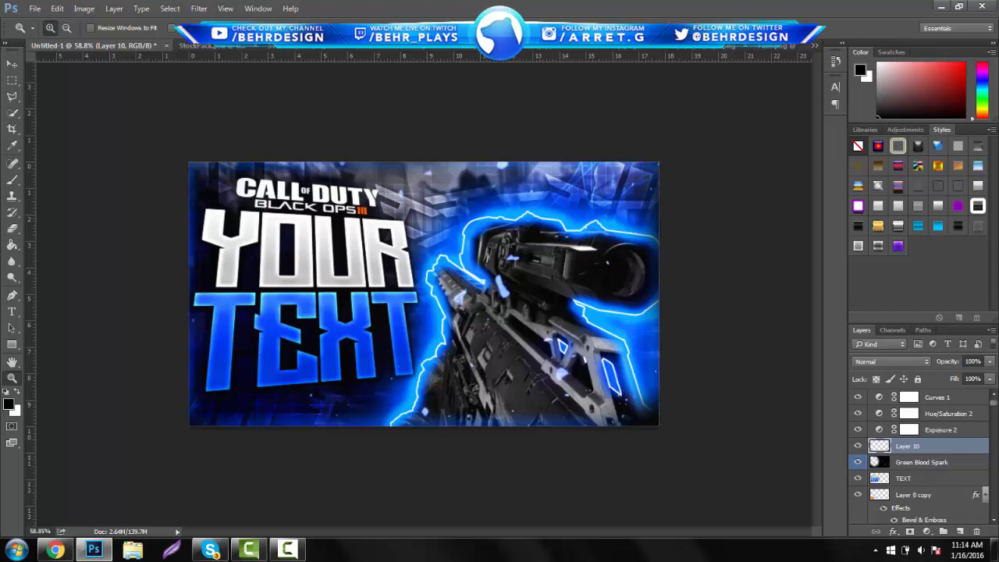
- Group the Curves 1, Hue/Saturation 2 and Exposure 2 adjustment layers and name the group "CC"
left_click(929, 397)
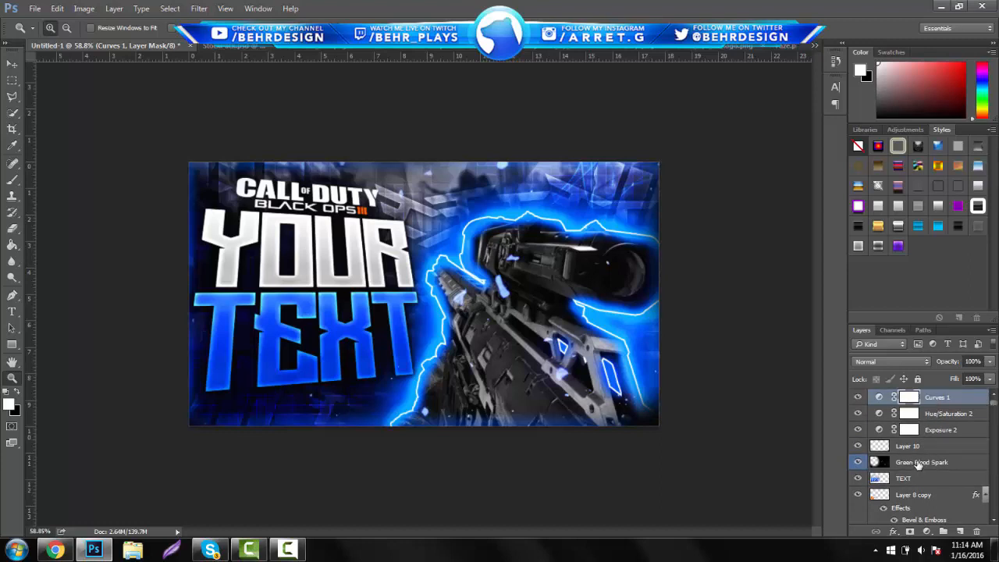
left_click(945, 431, "shift")
key("ctrl+g")
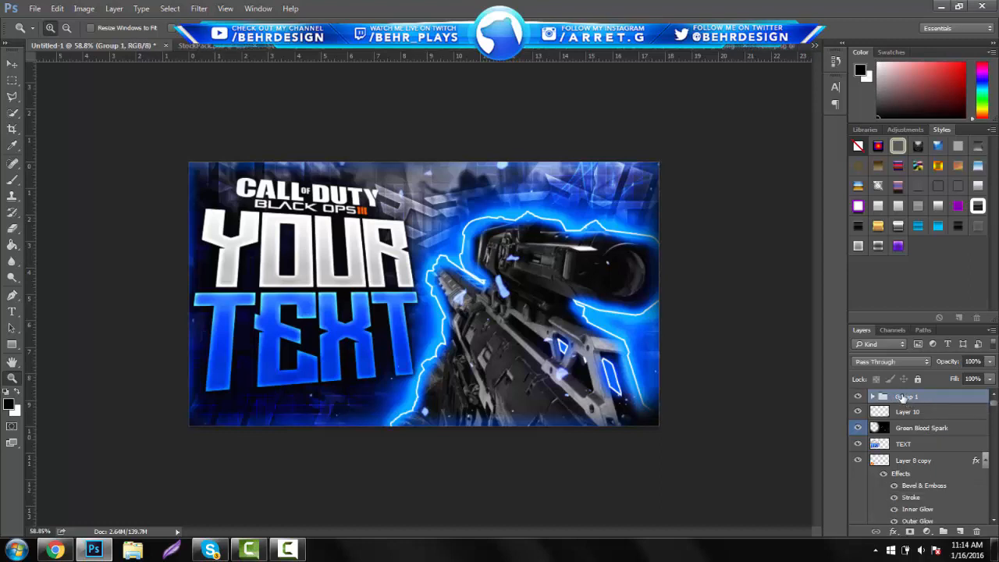
double_click(905, 397)
type("CC")
key("Return")
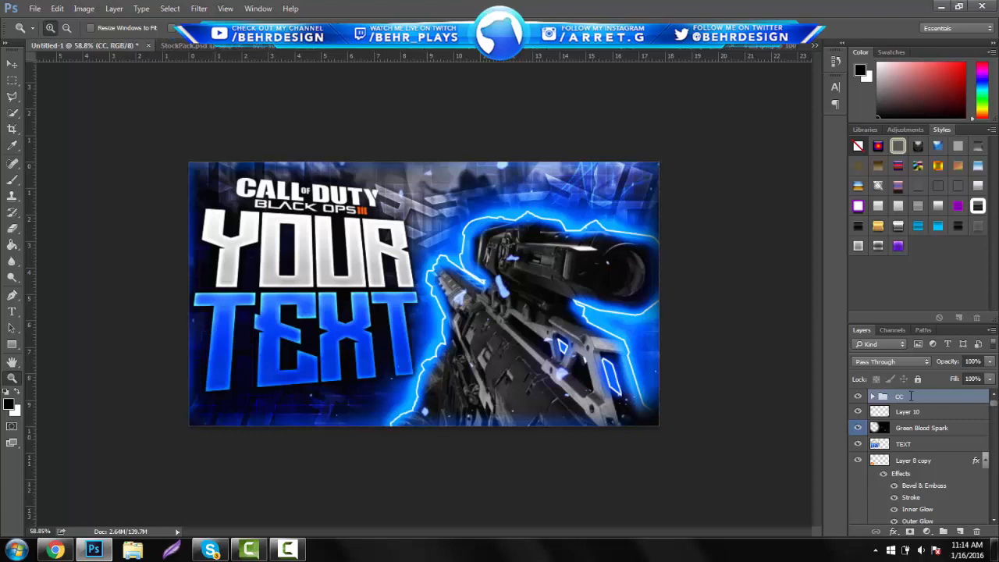
- Group Layer 10 and Green Blood Spark and name the group "Don't Touch"
left_click(923, 413)
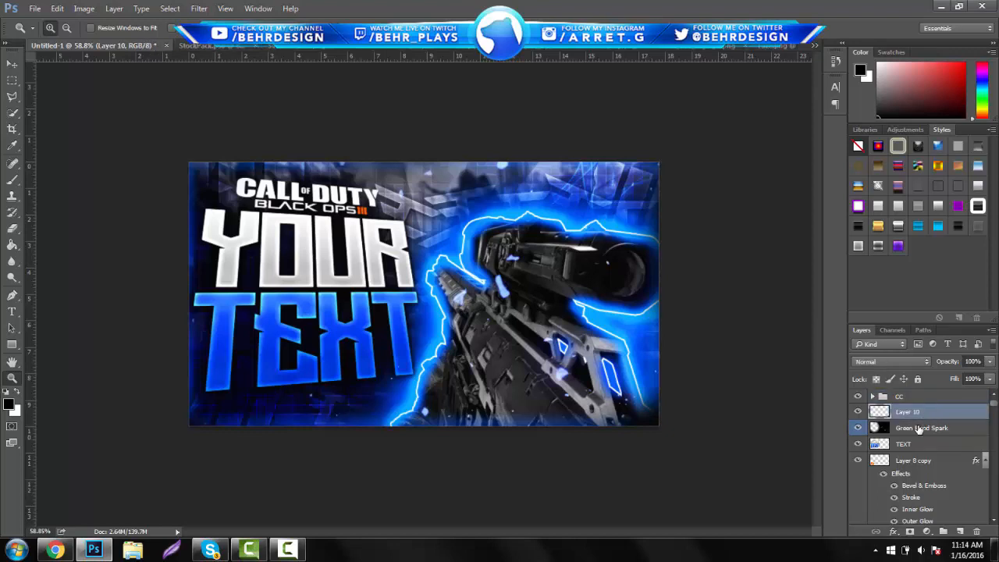
left_click(918, 434, "shift")
key("ctrl+g")
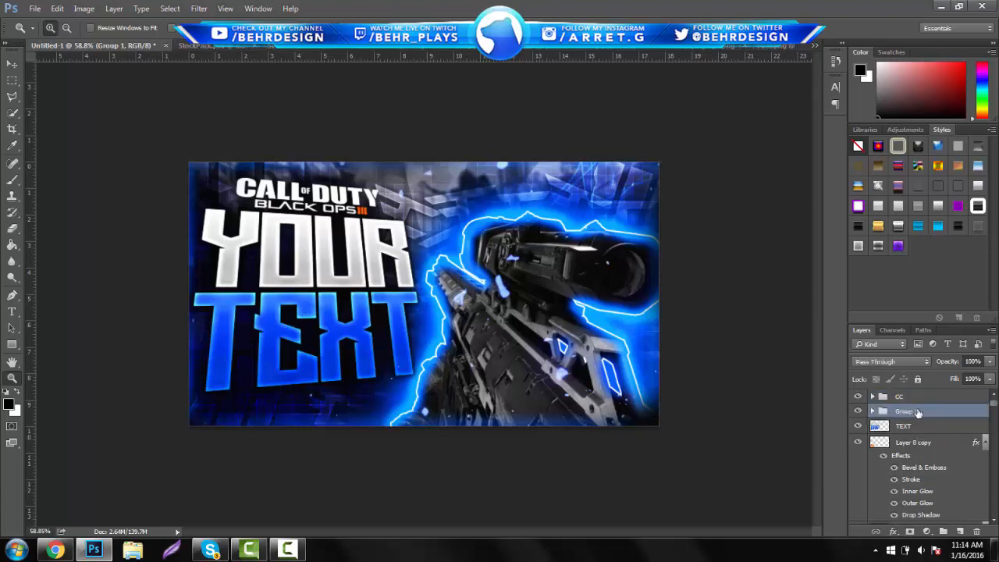
double_click(909, 412)
type("Don't Touch")
key("Return")
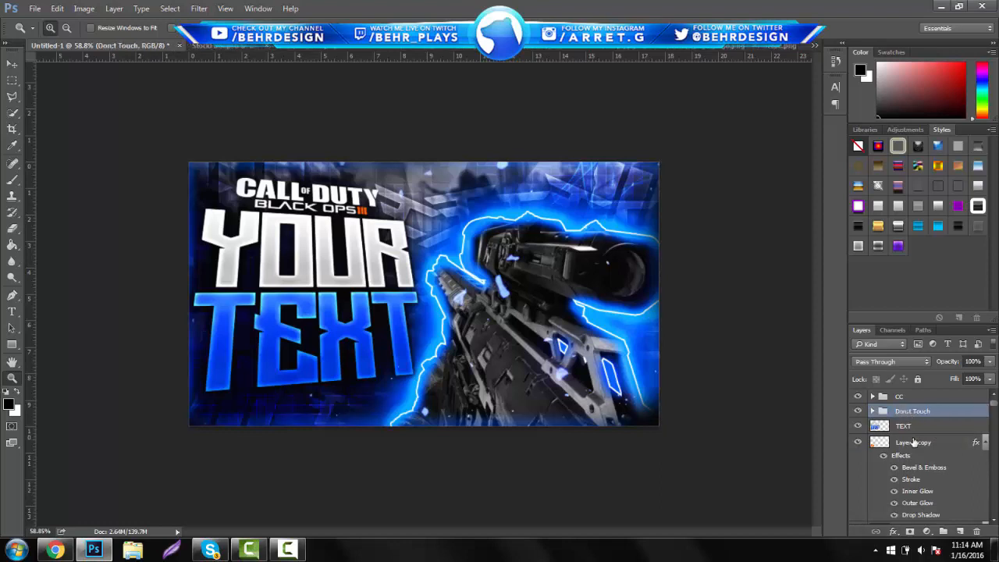
- Group all layers from Layer 8 copy down to Layer 0, name the group "Don't Touch", and keep the TEXT layer visible
left_click(914, 444)
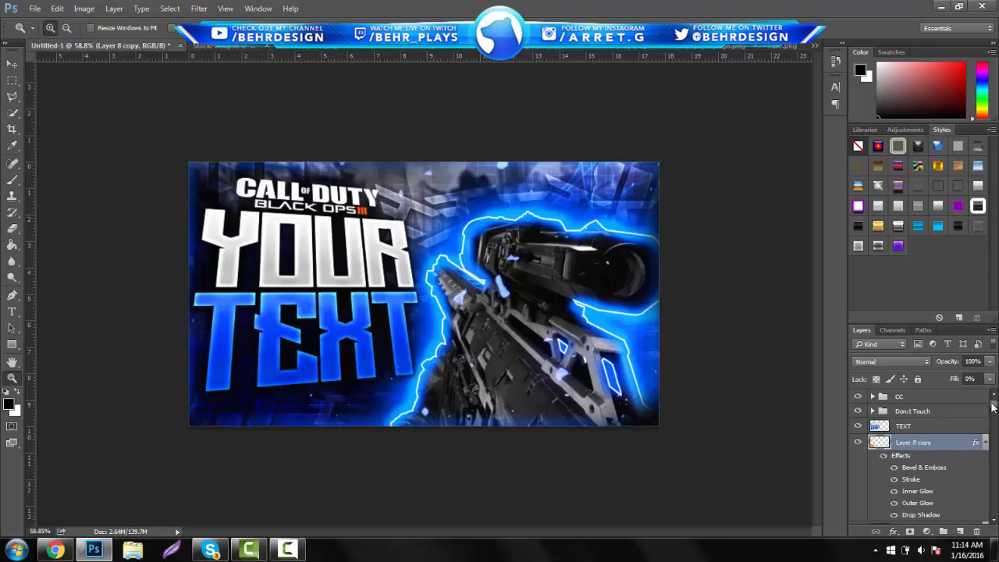
left_click_drag(992, 406, 991, 527)
left_click(936, 520, "shift")
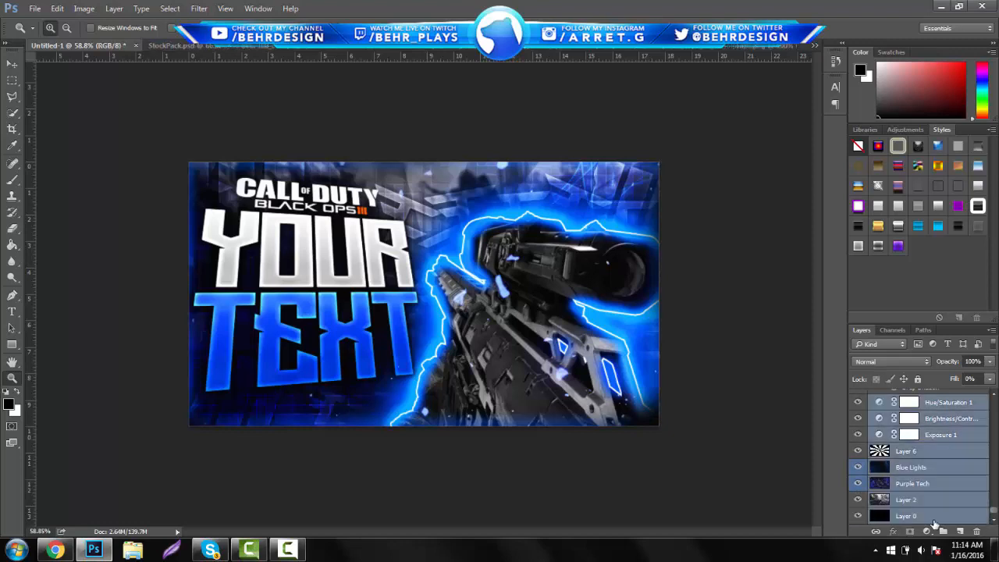
key("ctrl+g")
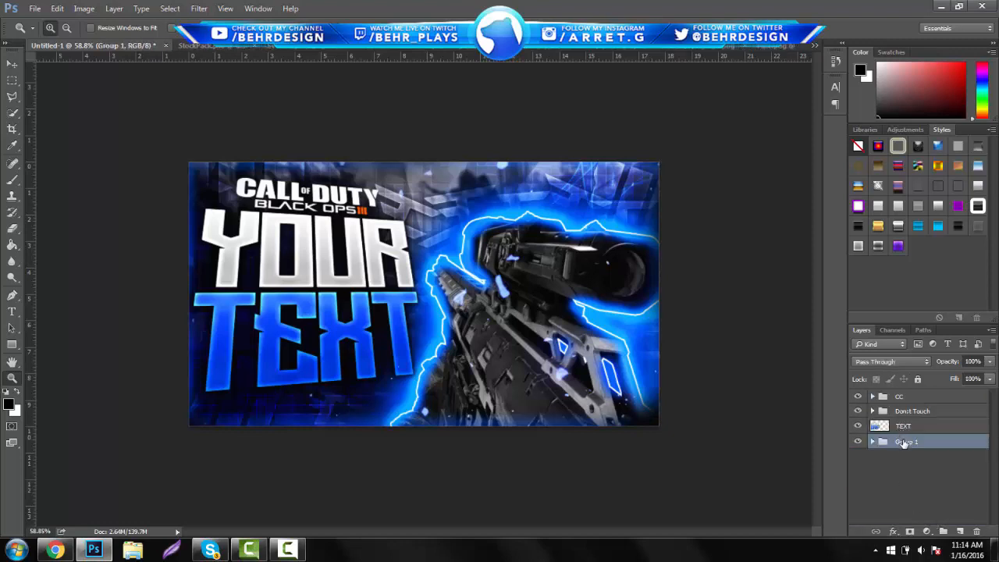
double_click(901, 442)
type("Don't Touch")
key("Return")
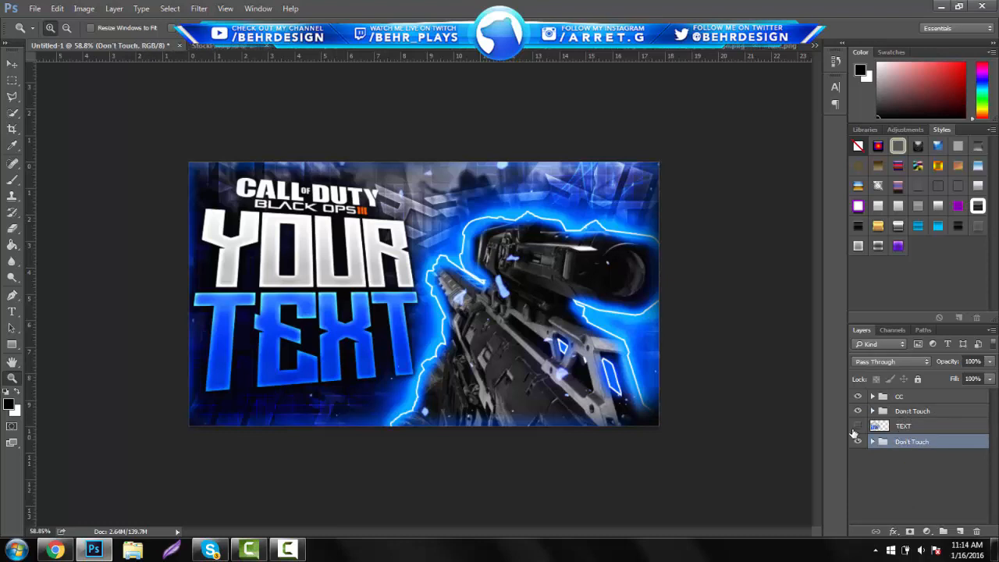
left_click(858, 426)
mouse_move(447, 305)
left_mouse_down()
mouse_move(421, 297)
mouse_move(451, 305)
left_mouse_up()
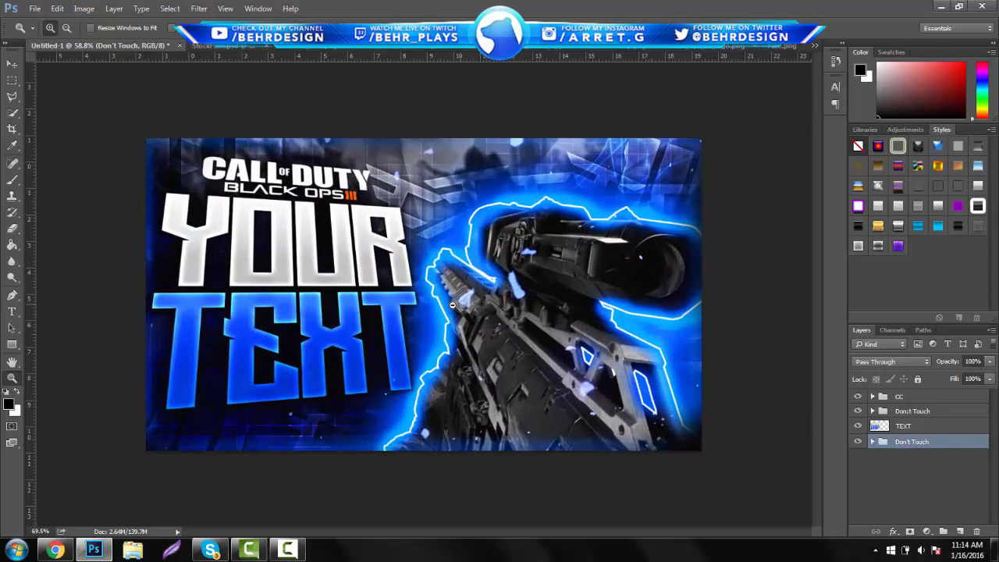